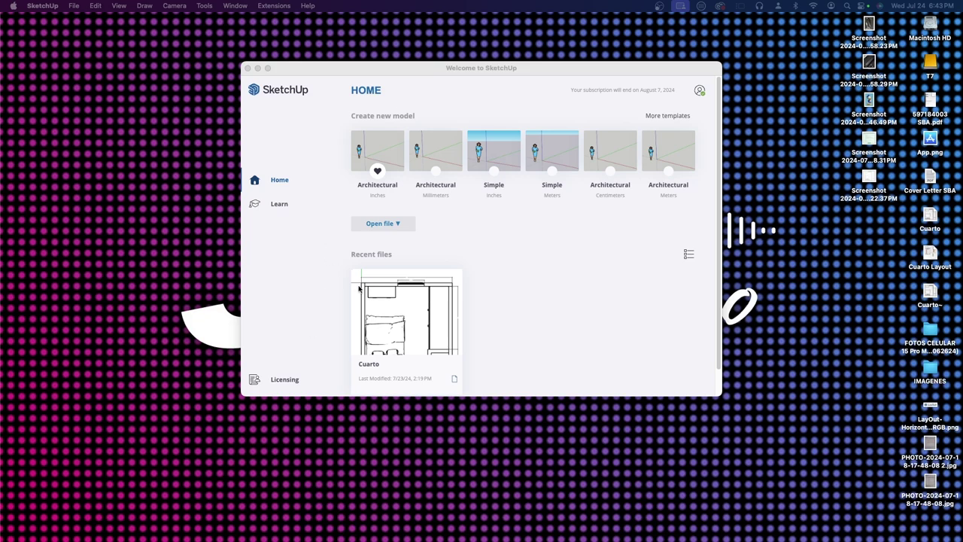
Step: Open the Cuarto model and close the Enscape welcome and extension update pop-ups
click(383, 68)
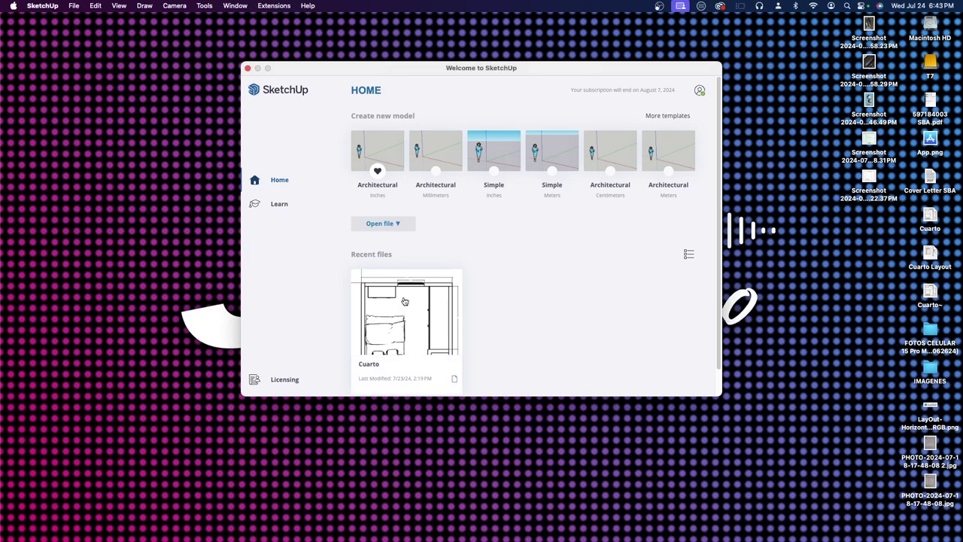
scroll(420, 317, down, 2)
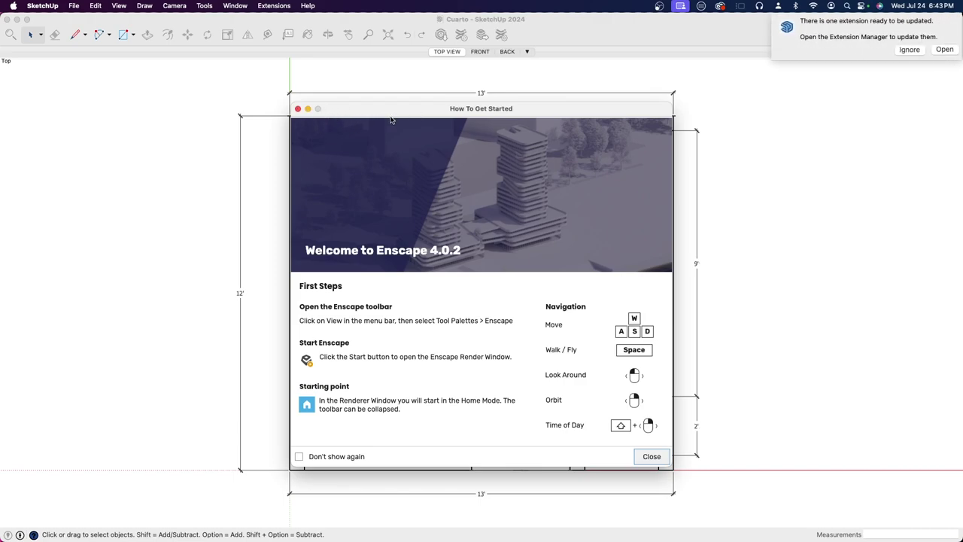
click(298, 109)
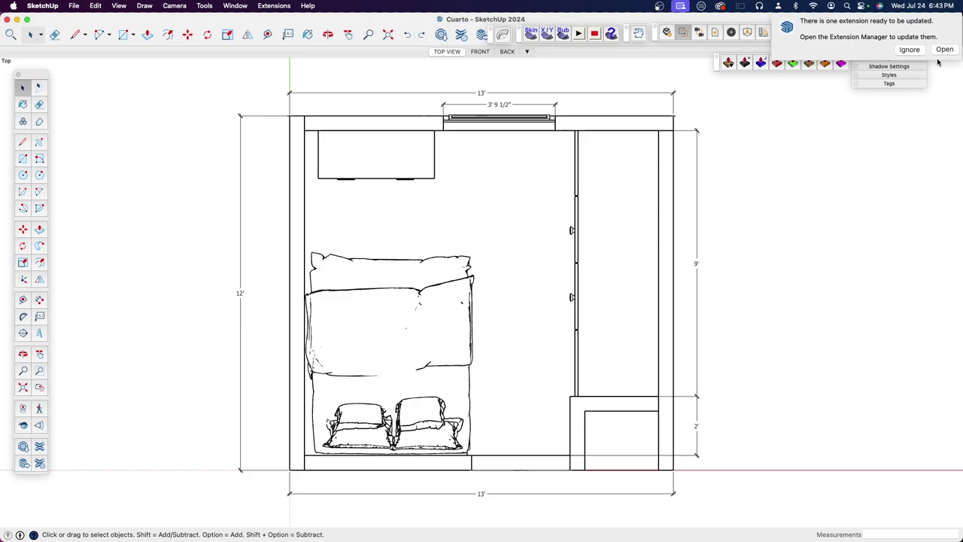
click(910, 50)
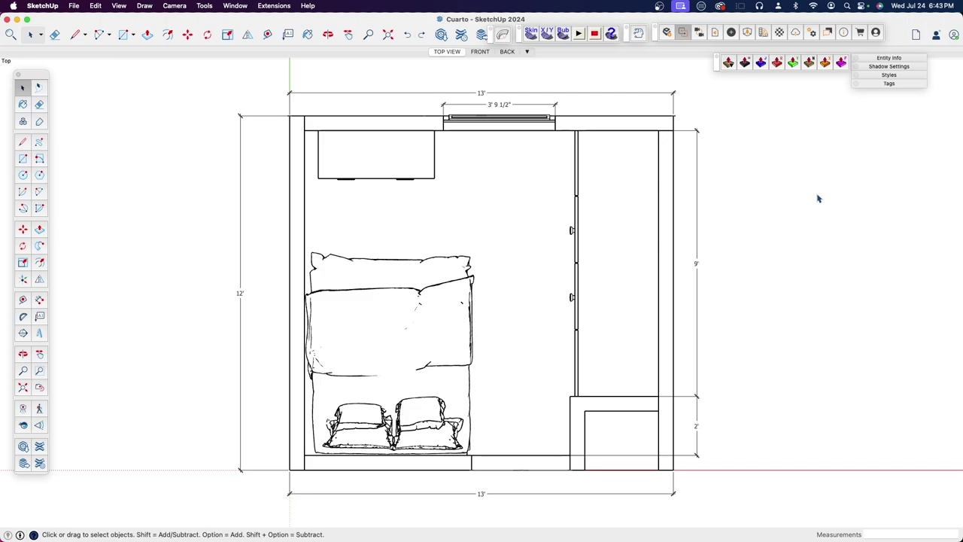
click(681, 7)
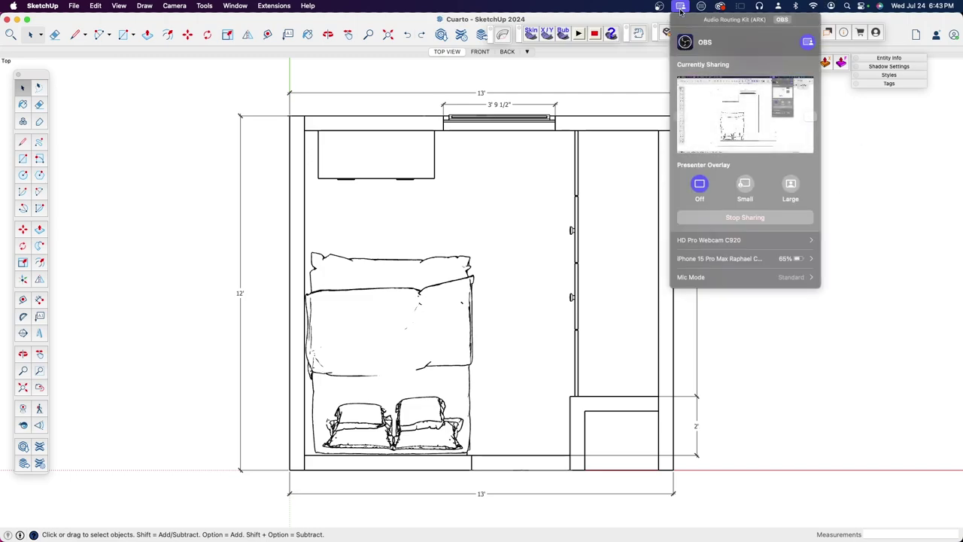
click(745, 183)
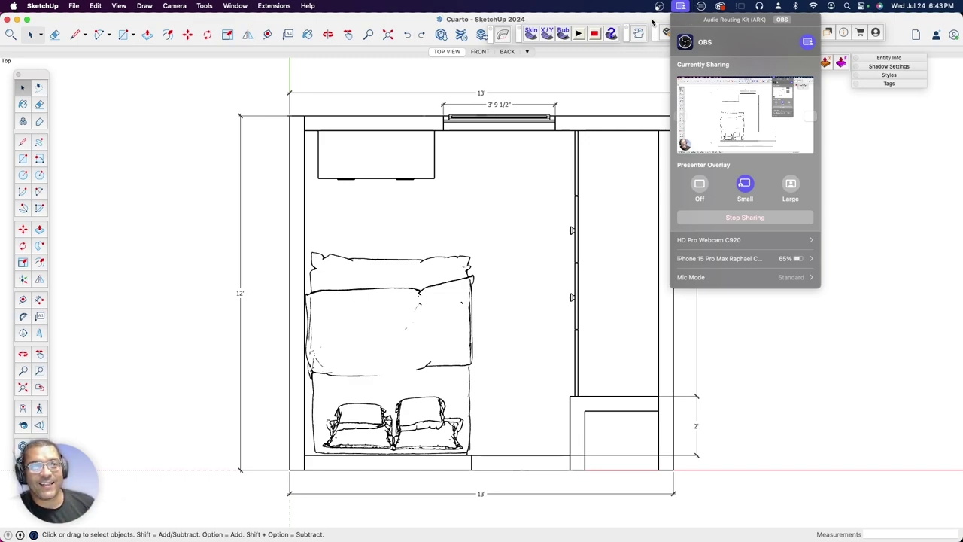
click(681, 7)
mouse_move(83, 491)
mouse_down()
mouse_move(836, 115)
mouse_move(829, 135)
mouse_move(906, 155)
mouse_move(770, 135)
mouse_move(132, 115)
mouse_up()
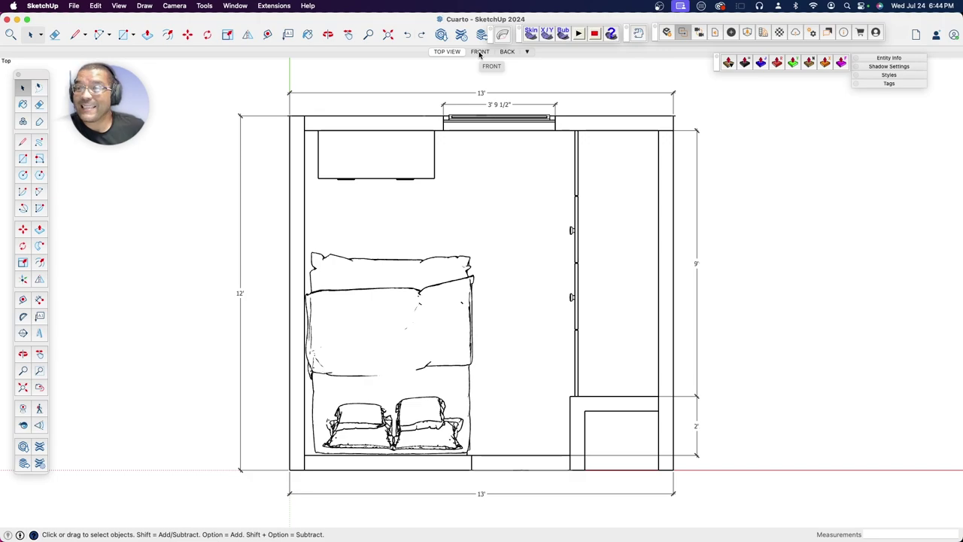
Step: Preview the FRONT and BACK elevation scenes, then return to TOP VIEW
click(480, 52)
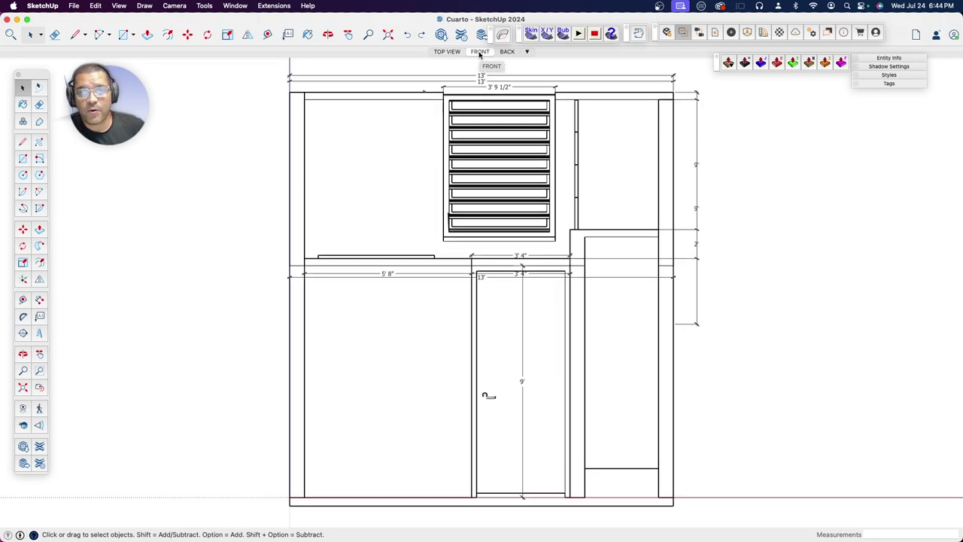
click(507, 52)
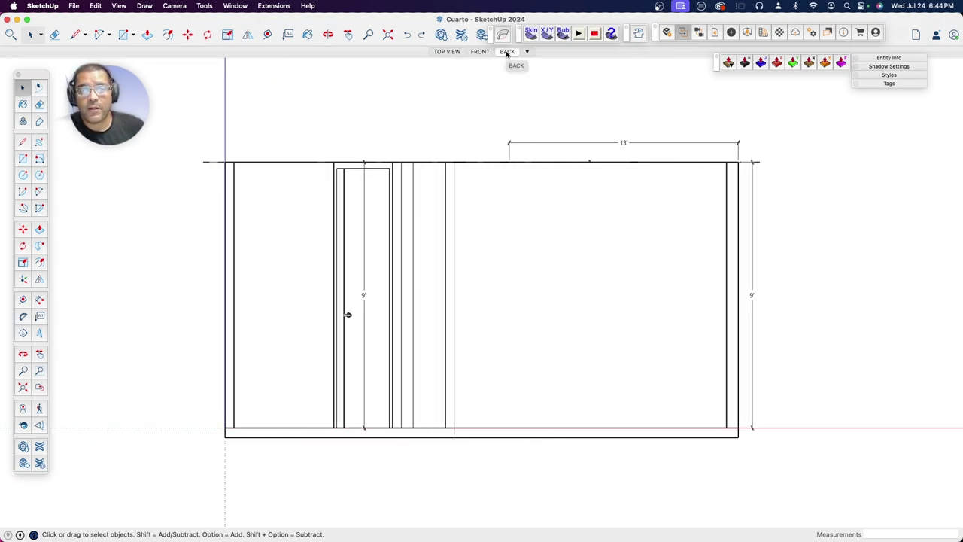
click(445, 52)
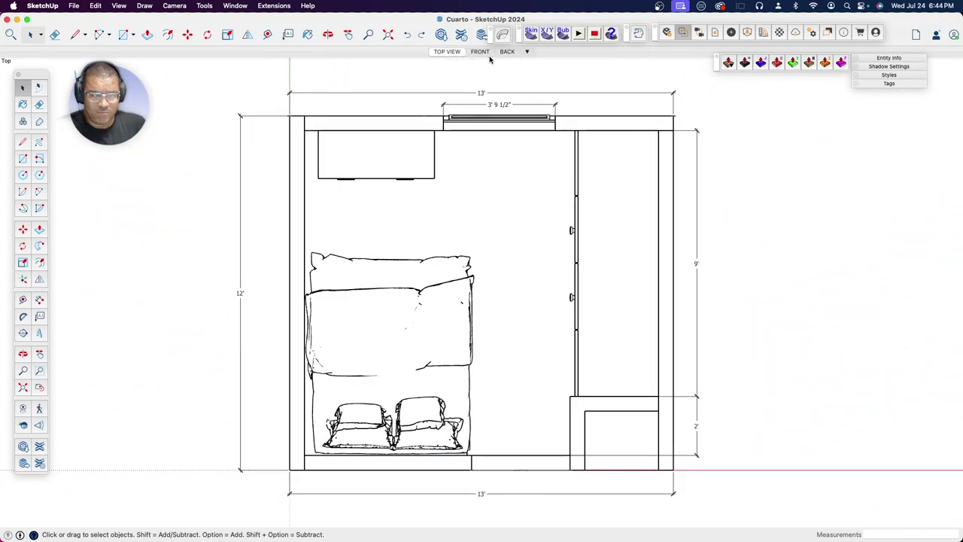
Step: Orbit the plan into a 3D view with Camera > Perspective projection, zoomed in on the room
key(o)
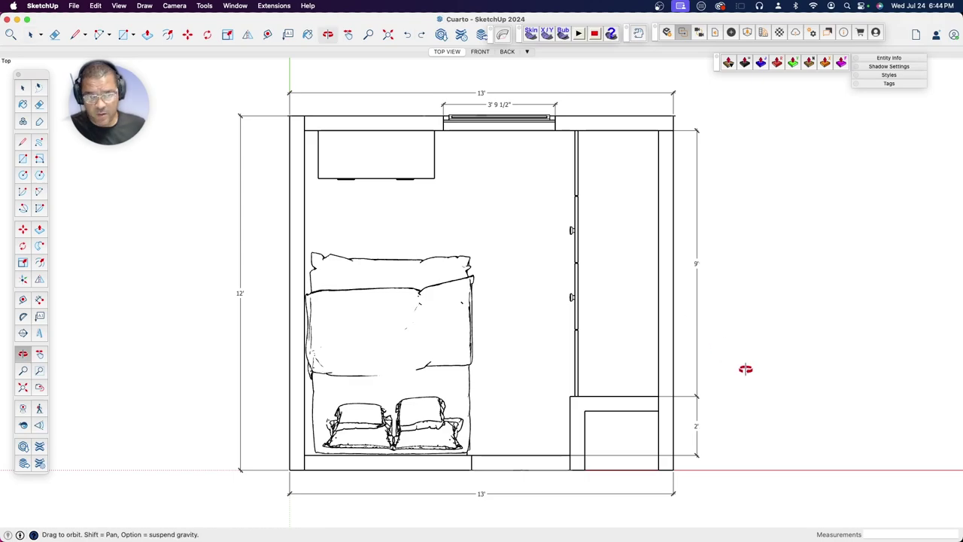
mouse_move(764, 373)
mouse_down()
mouse_move(667, 274)
mouse_move(536, 265)
mouse_up()
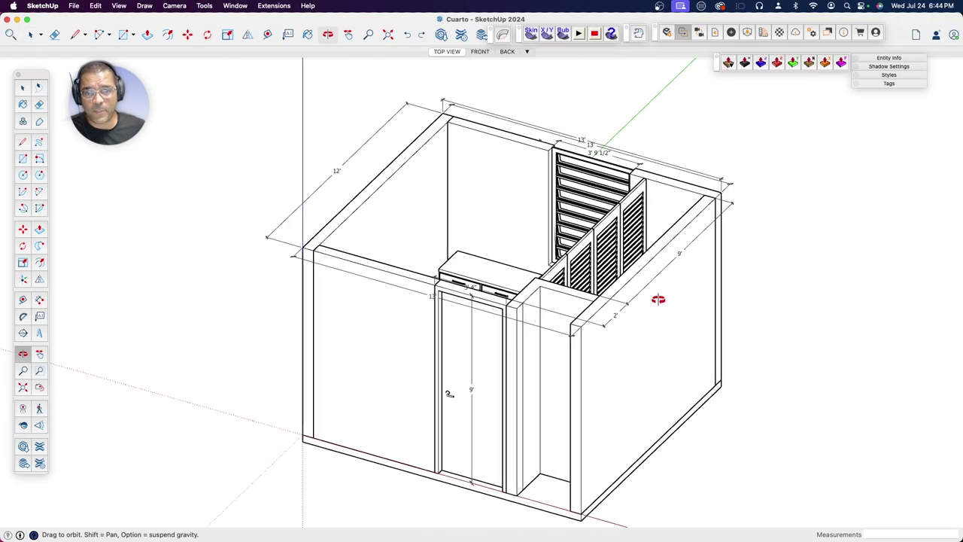
click(179, 6)
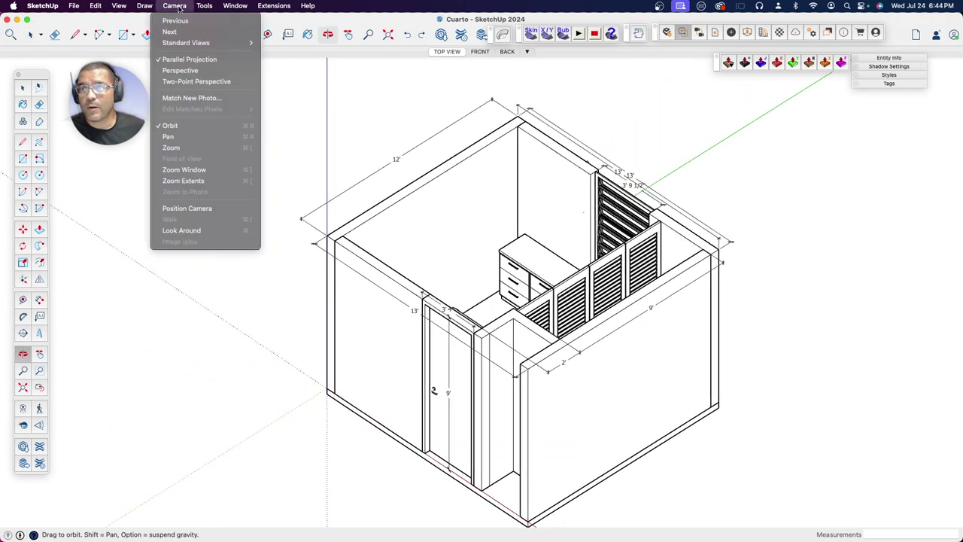
click(181, 71)
scroll(518, 270, up, 1)
scroll(527, 276, up, 2)
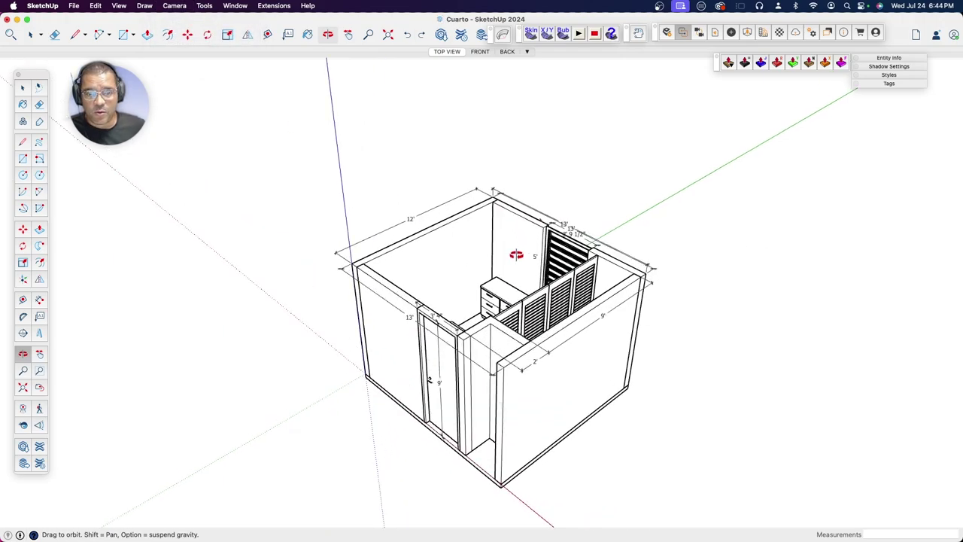
scroll(540, 284, up, 3)
scroll(553, 292, up, 3)
mouse_move(553, 292)
mouse_down()
mouse_move(508, 215)
mouse_move(532, 253)
mouse_move(527, 279)
mouse_move(519, 246)
mouse_move(478, 206)
mouse_move(522, 217)
mouse_move(453, 247)
mouse_move(554, 273)
mouse_move(574, 288)
mouse_move(477, 308)
mouse_move(639, 309)
mouse_move(595, 347)
mouse_move(297, 333)
mouse_move(422, 286)
mouse_move(507, 301)
mouse_move(443, 294)
mouse_move(445, 281)
mouse_move(610, 286)
mouse_move(432, 292)
mouse_move(466, 281)
mouse_move(482, 299)
mouse_move(501, 297)
mouse_move(507, 326)
mouse_move(534, 314)
mouse_move(549, 275)
mouse_move(537, 248)
mouse_move(525, 258)
mouse_move(529, 269)
mouse_move(519, 267)
mouse_move(522, 244)
mouse_up()
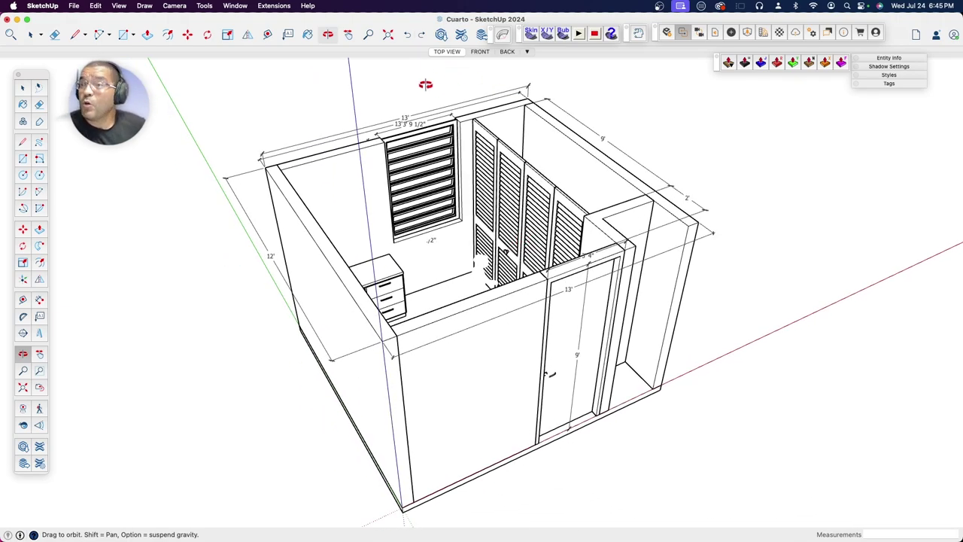
Step: Add a new scene from the current 3D view and rename it Perspectiva
click(120, 6)
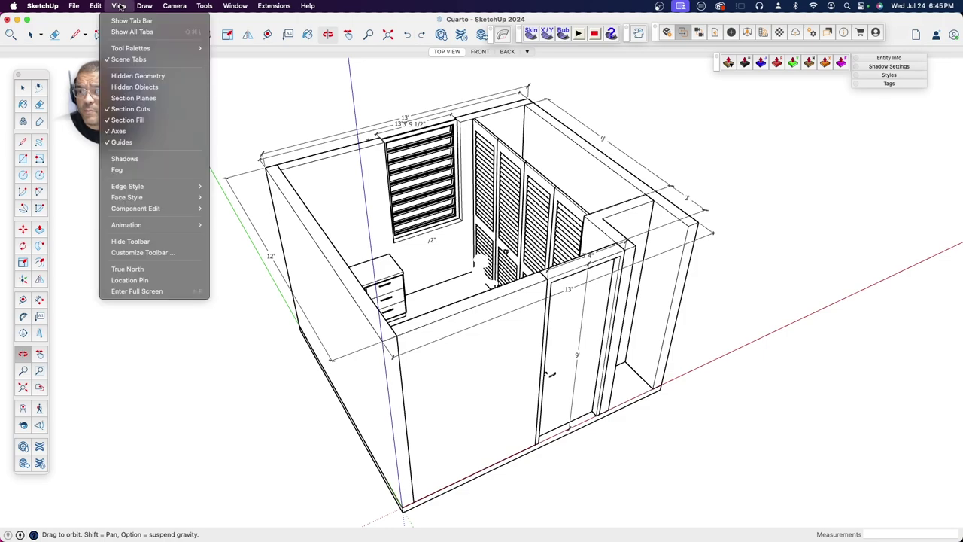
mouse_move(127, 224)
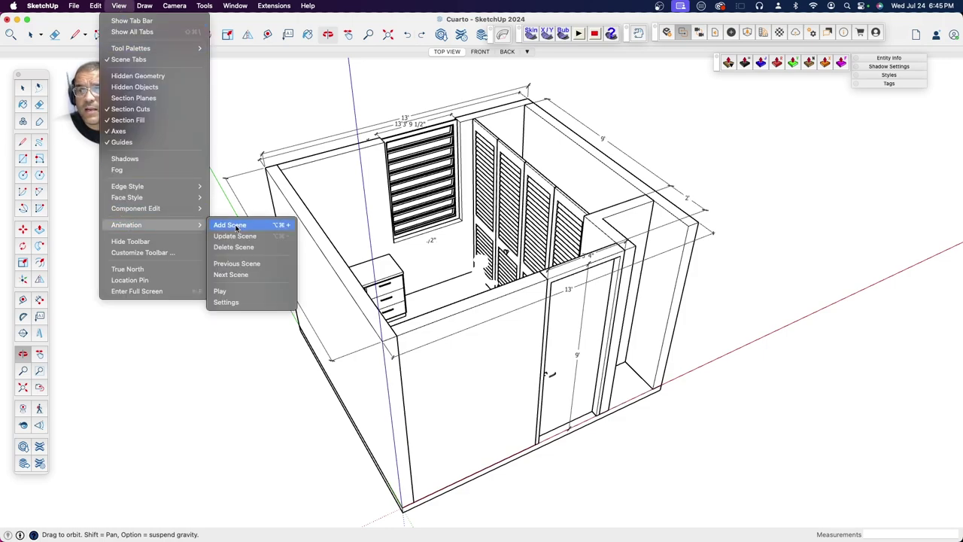
click(236, 226)
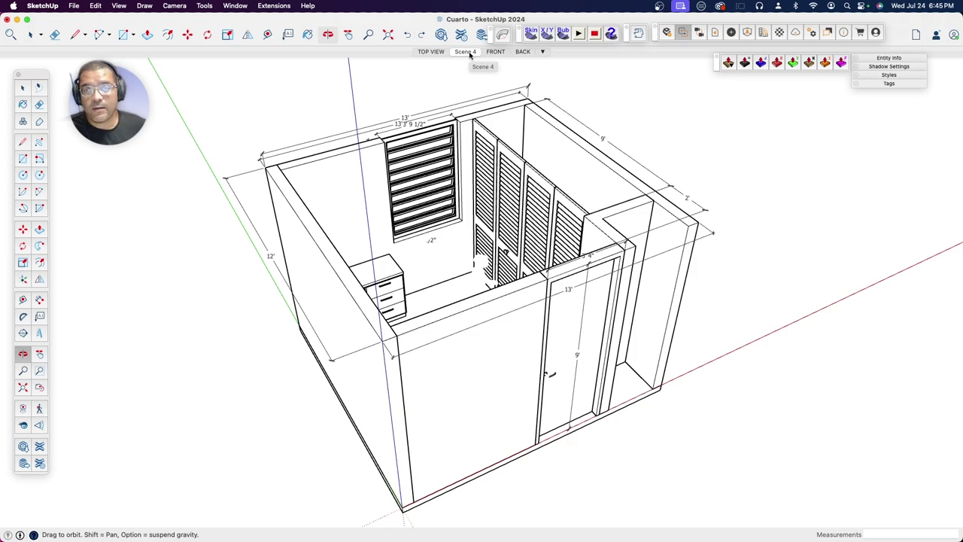
right_click(470, 54)
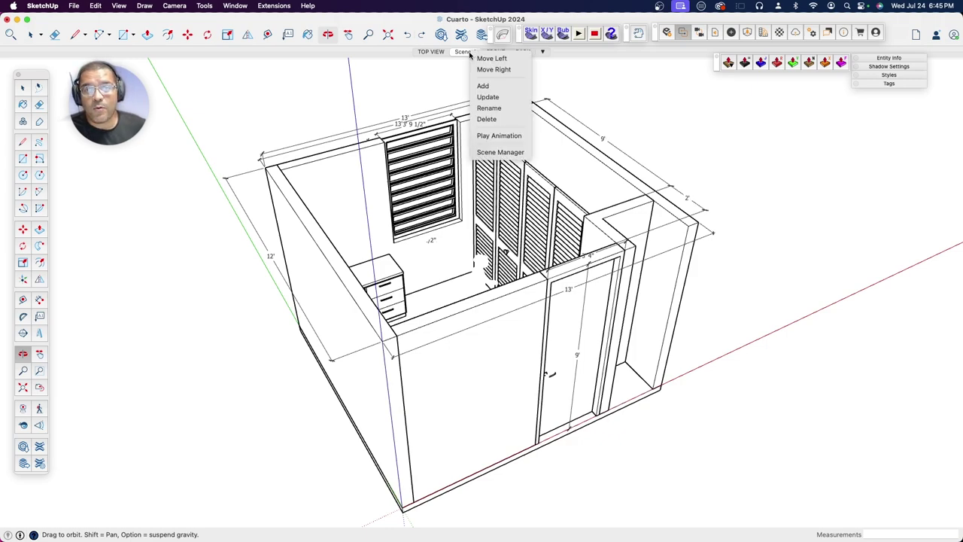
click(490, 111)
text(Perspectiva)
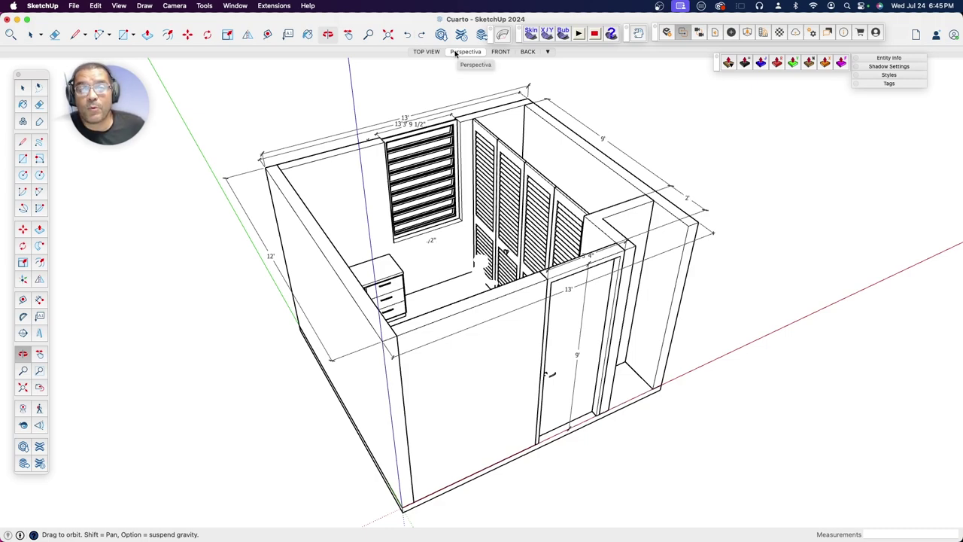
Step: Reorder the scenes so Perspectiva sits last after BACK, then return to TOP VIEW
right_click(455, 52)
click(485, 58)
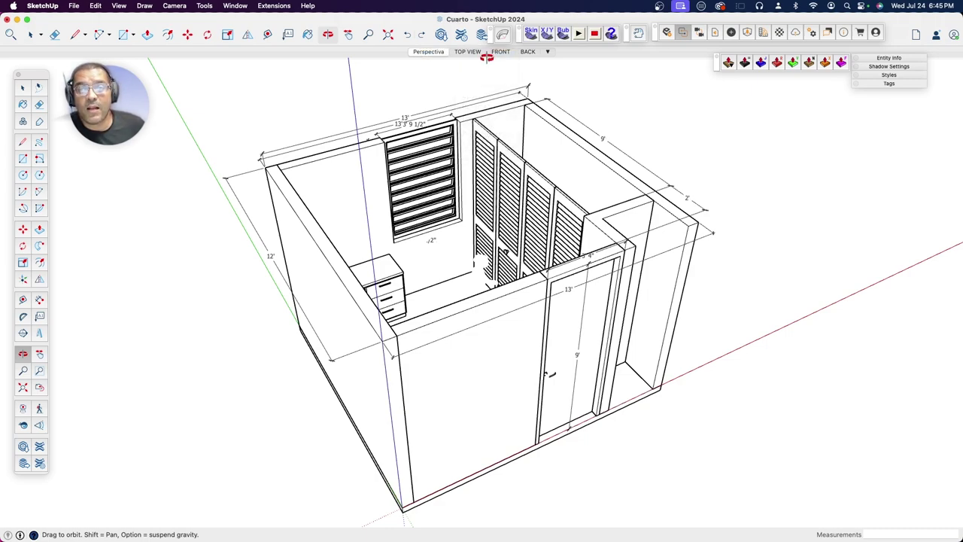
right_click(433, 53)
click(449, 67)
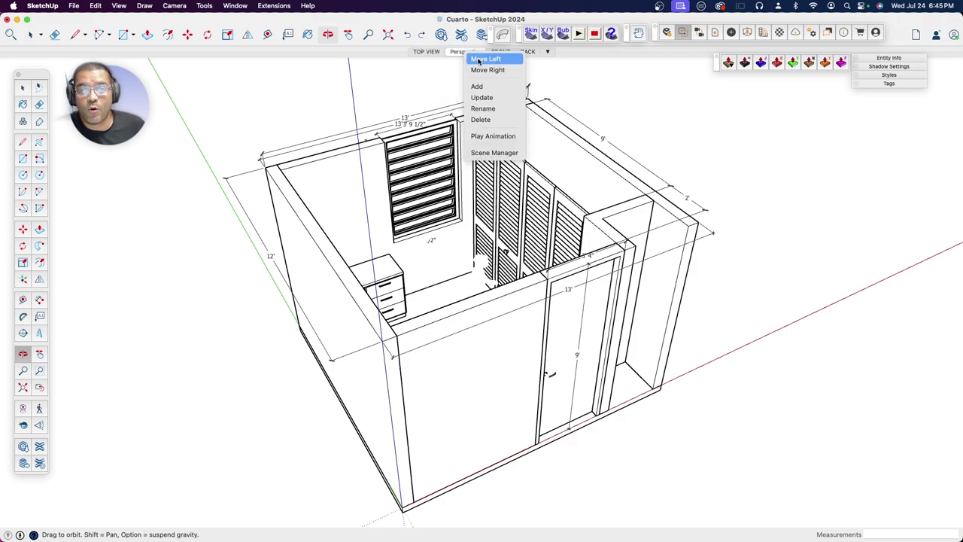
click(479, 70)
right_click(485, 53)
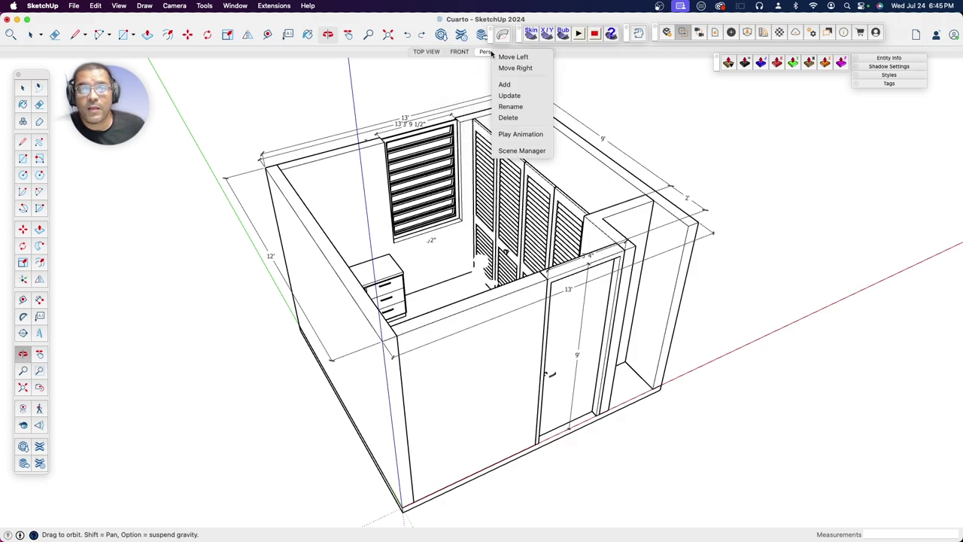
click(504, 67)
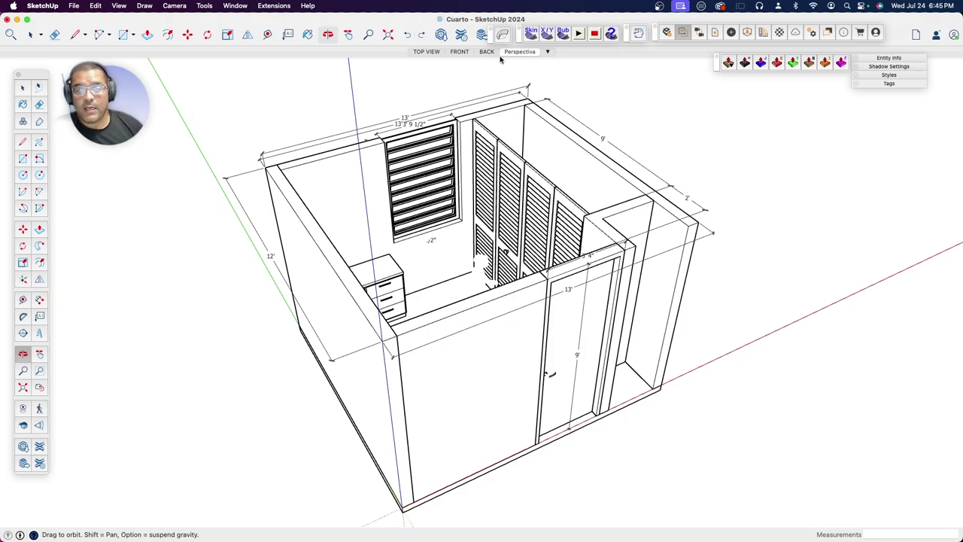
click(425, 52)
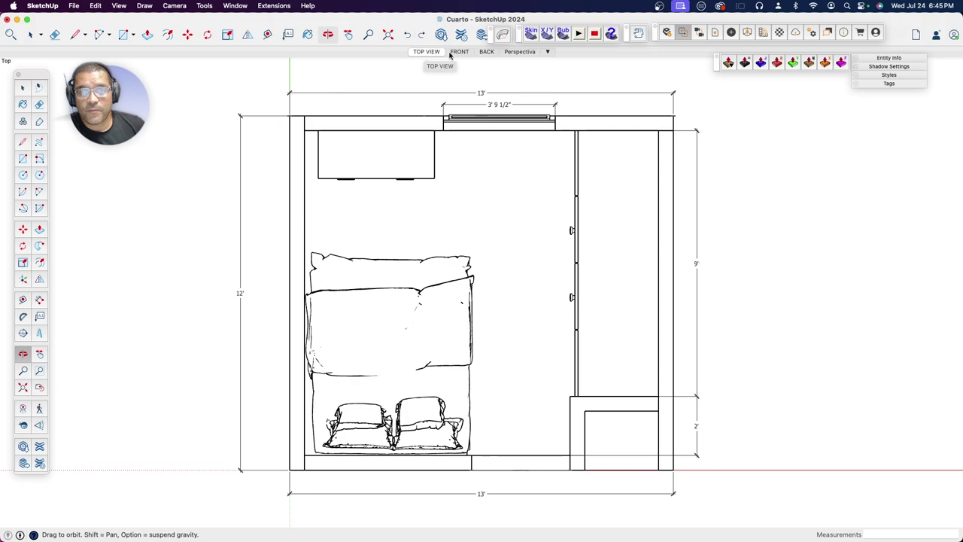
Step: Step through the FRONT, BACK and Perspectiva scenes and pick the Select tool
click(460, 52)
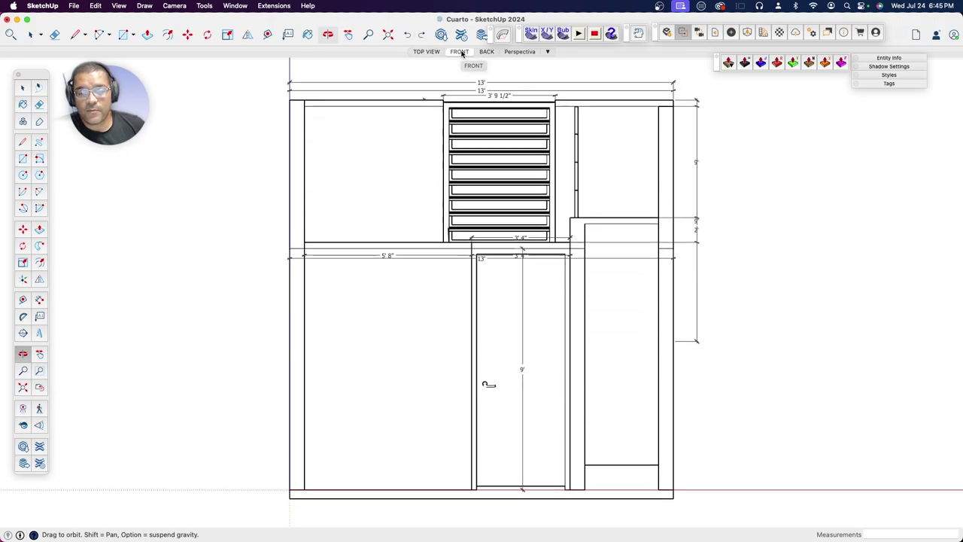
click(487, 52)
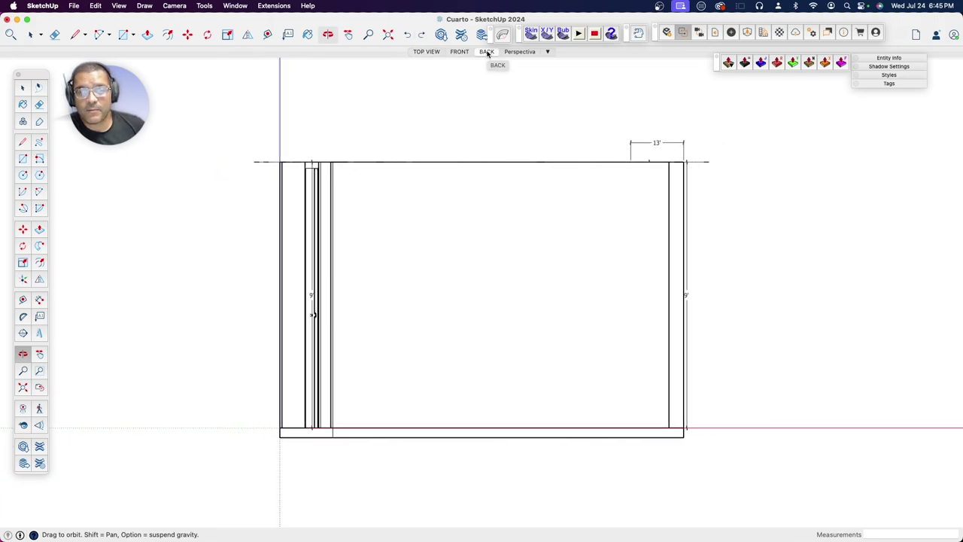
click(517, 52)
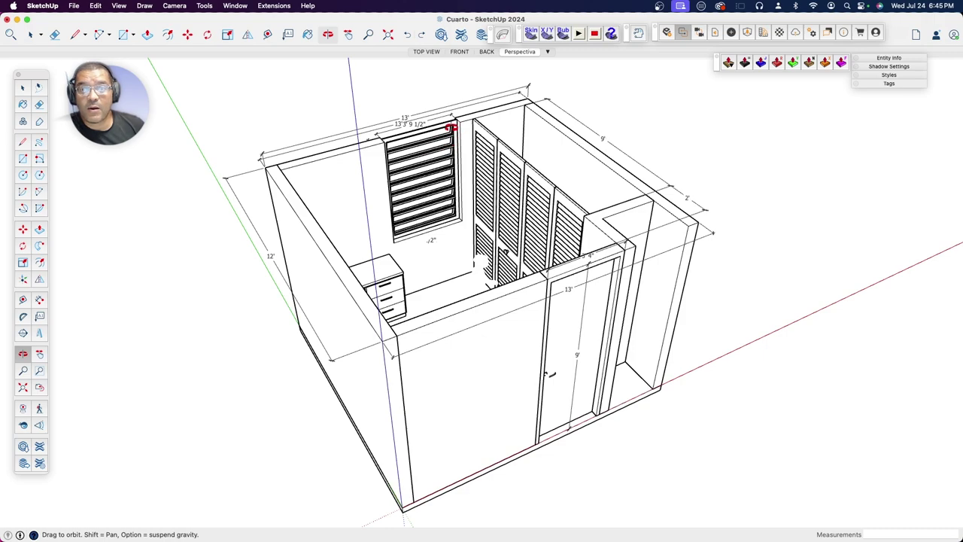
click(22, 87)
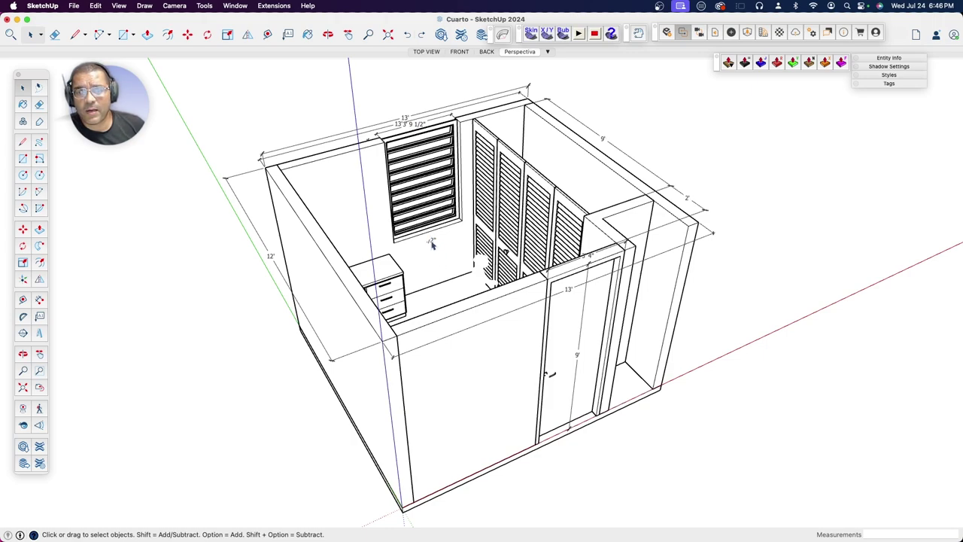
Step: Hide the stray marker with Edit > Hide and update the Perspectiva scene with this view
click(433, 243)
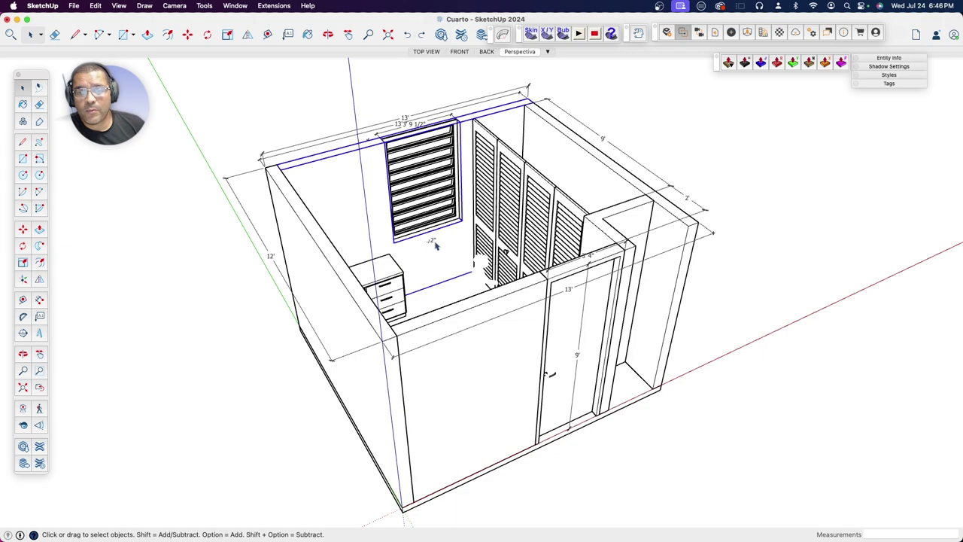
click(463, 286)
click(449, 237)
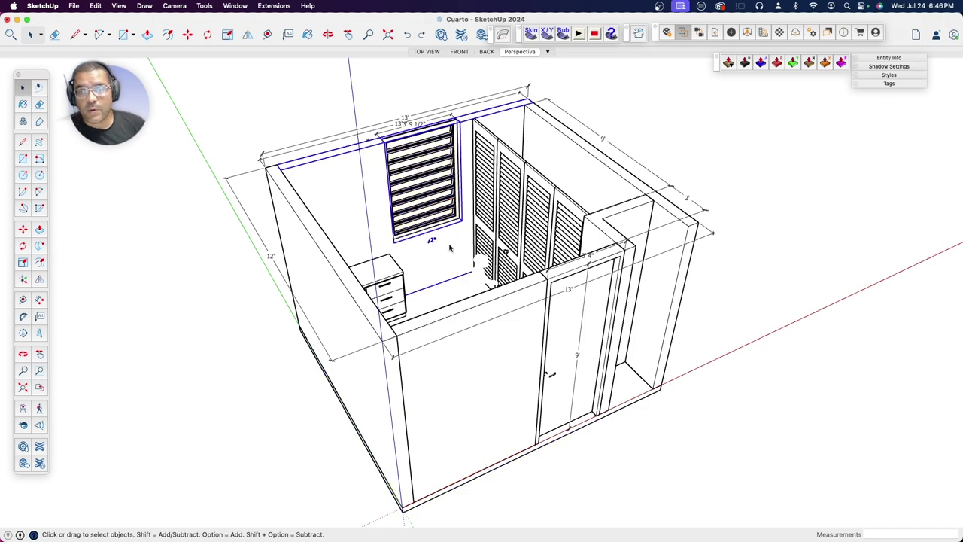
click(450, 249)
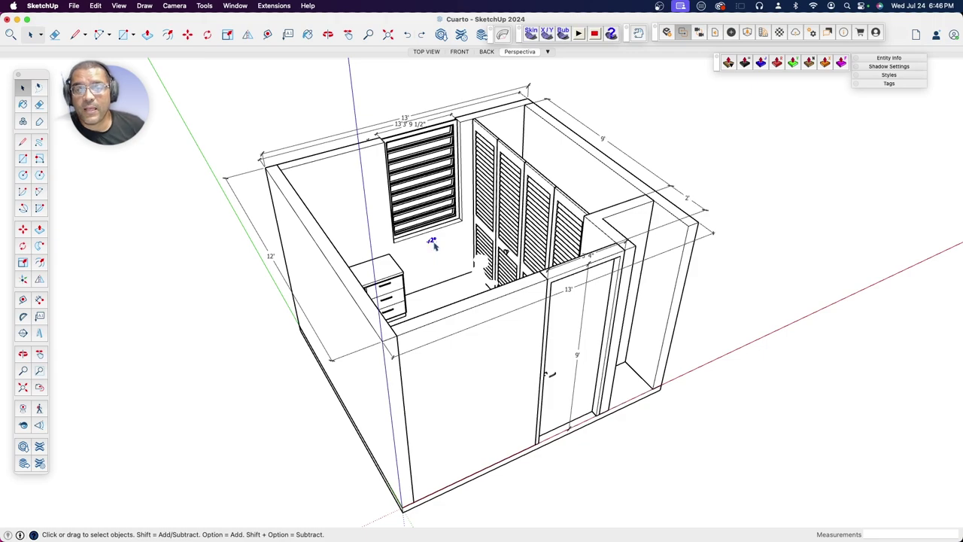
click(96, 5)
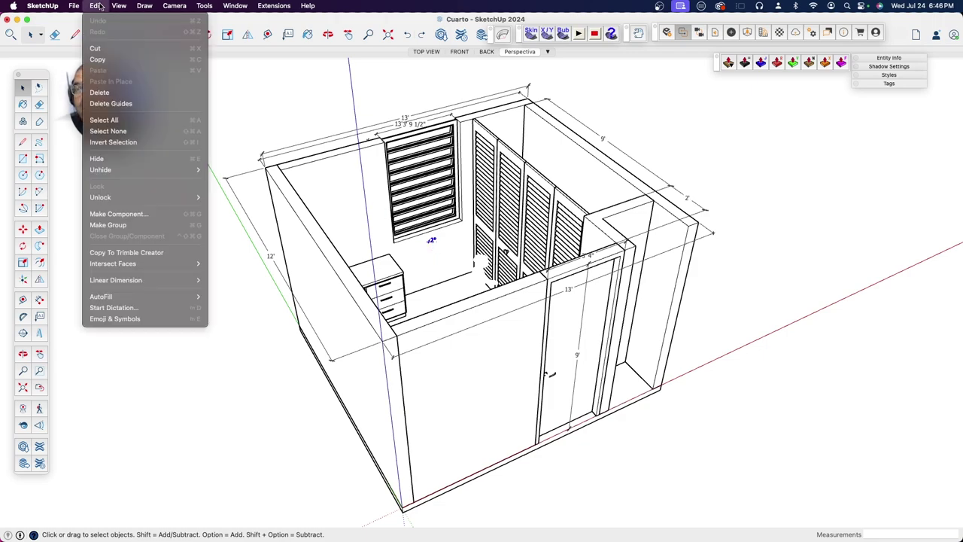
click(123, 164)
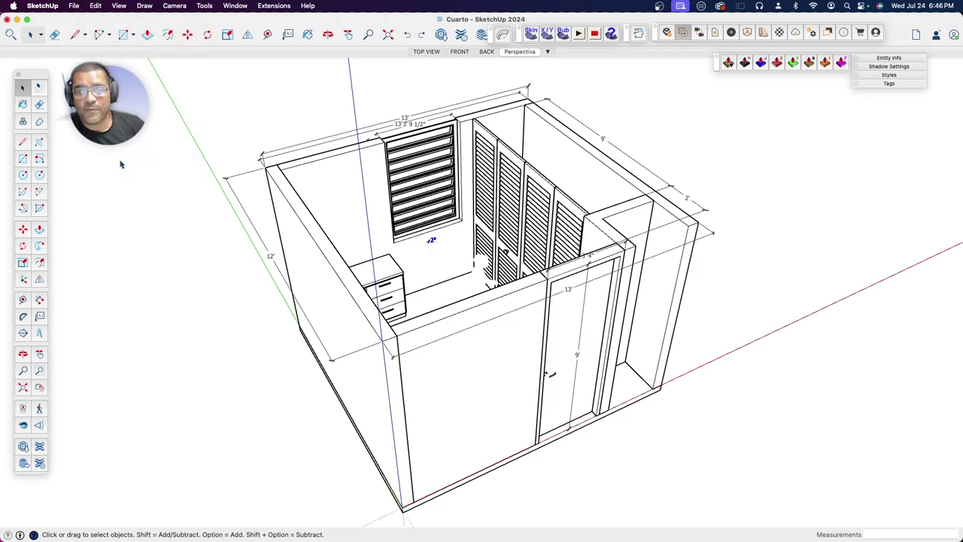
right_click(512, 53)
click(533, 96)
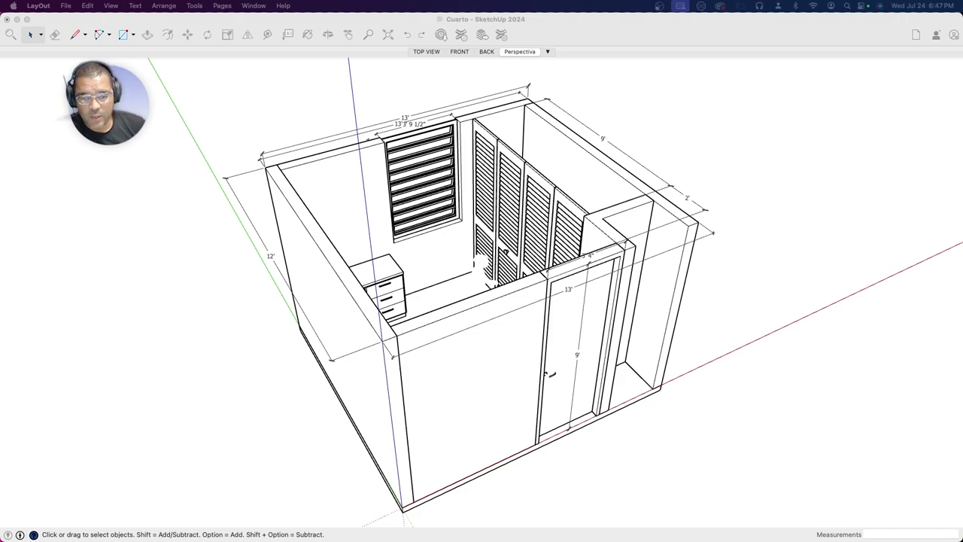
Step: Open the Cuarto Layout document from LayOut's Recent files list
drag(486, 241, 527, 109)
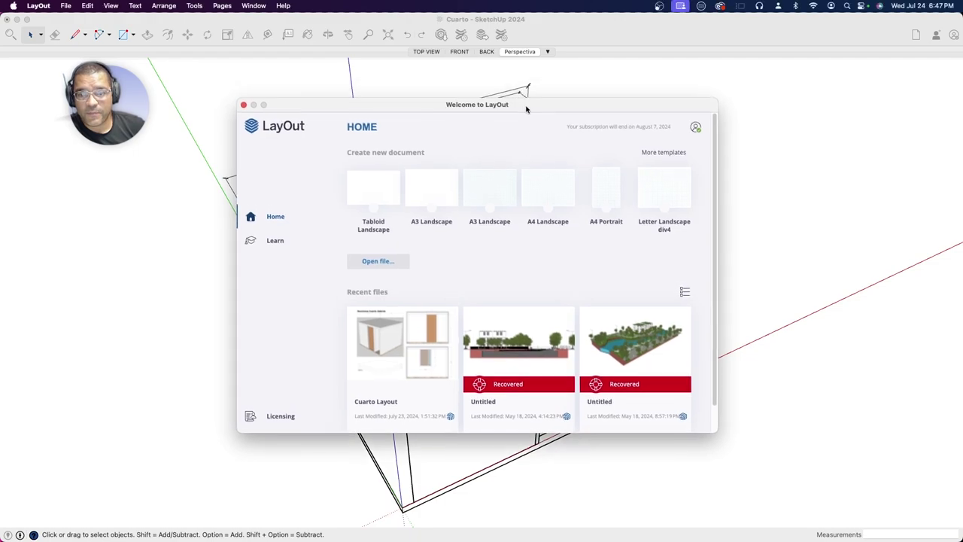
scroll(401, 359, down, 1)
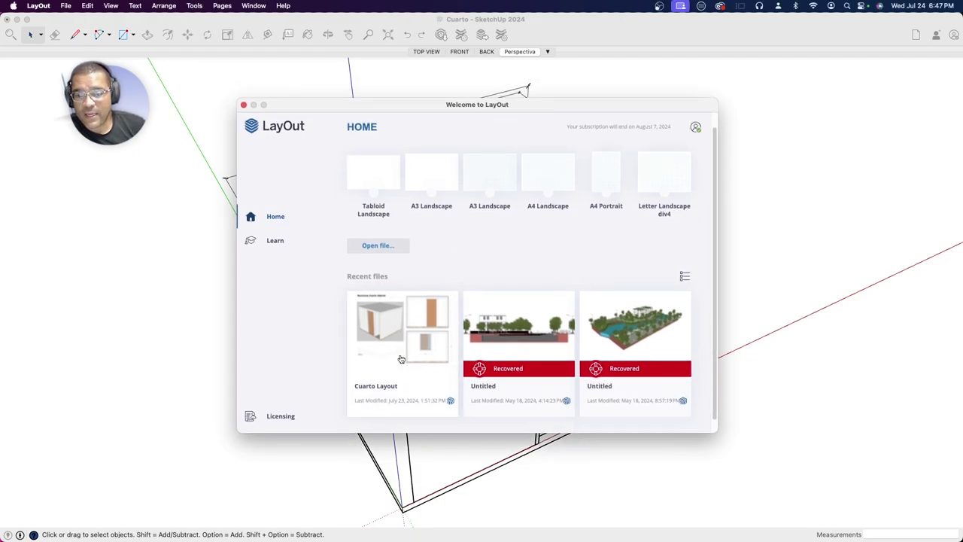
scroll(401, 359, down, 1)
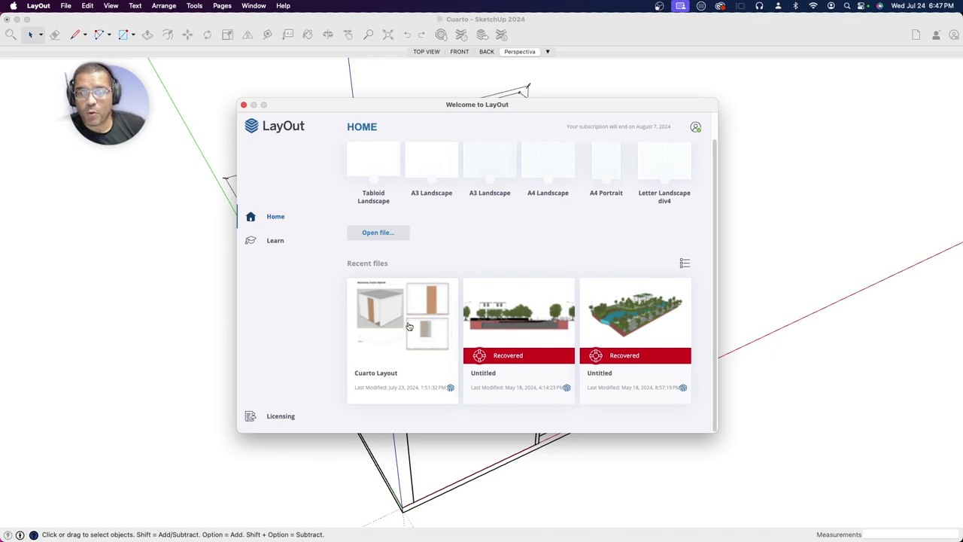
click(409, 326)
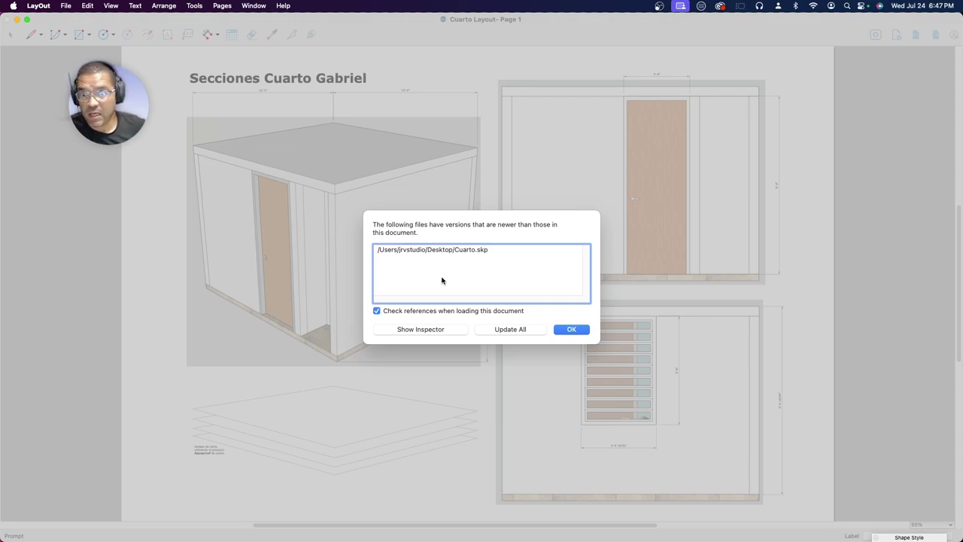
Step: Choose Update All so page 1's drawings use the newer Cuarto.skp model
click(507, 332)
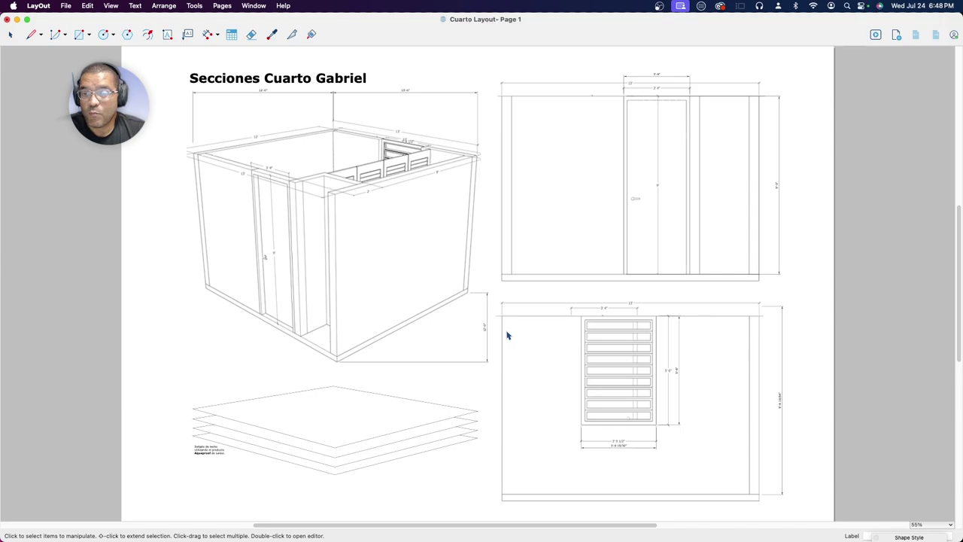
Step: Set the top-left 3D viewport's scene to Perspectiva, after briefly trying Last saved SketchUp View
click(358, 235)
right_click(413, 230)
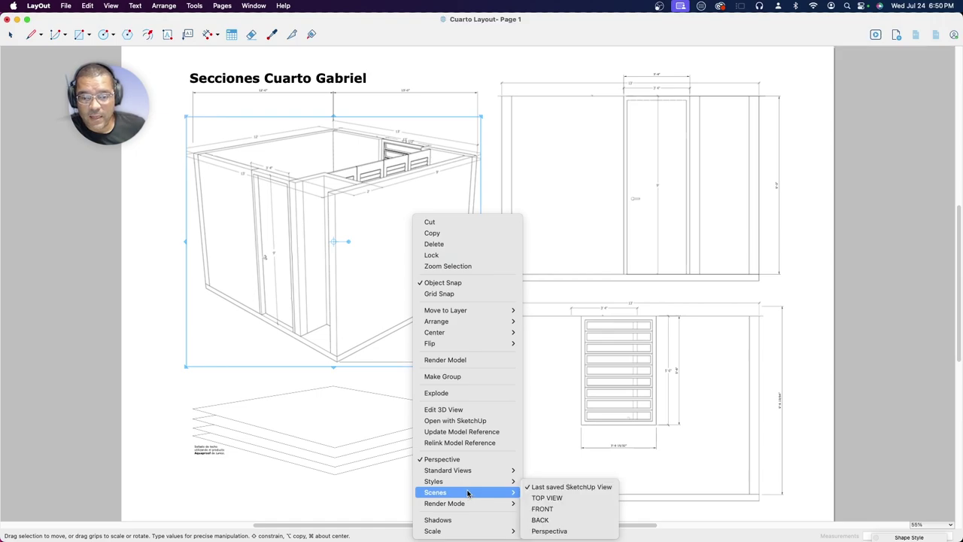
mouse_move(435, 492)
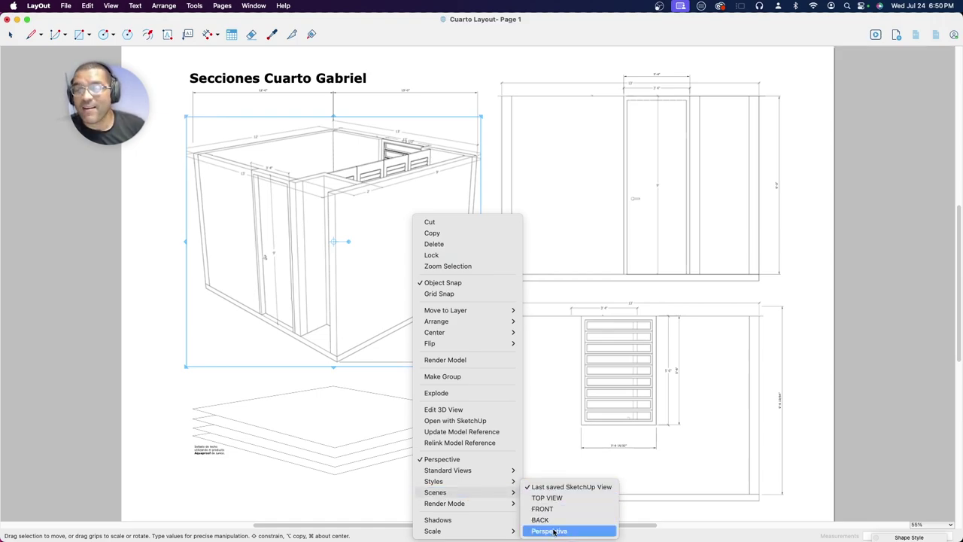
click(553, 531)
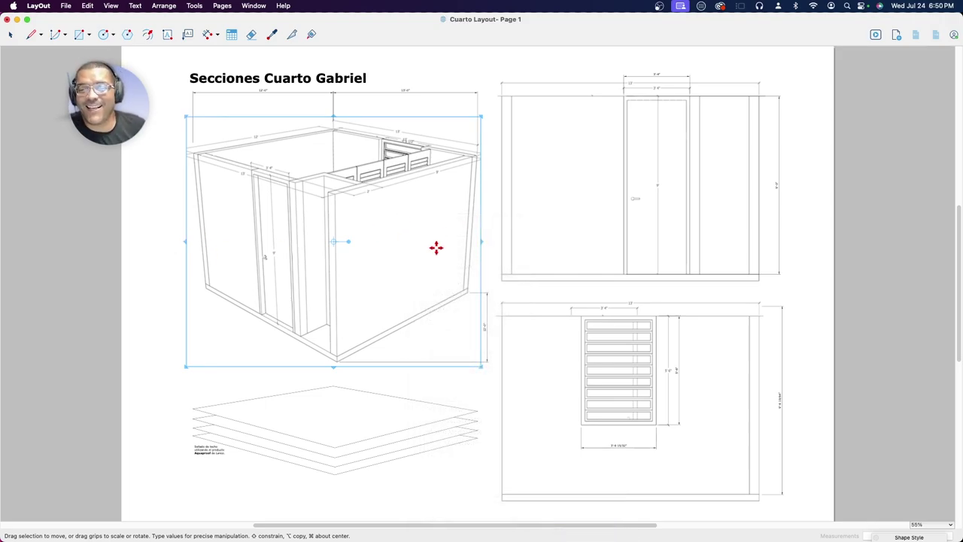
right_click(419, 230)
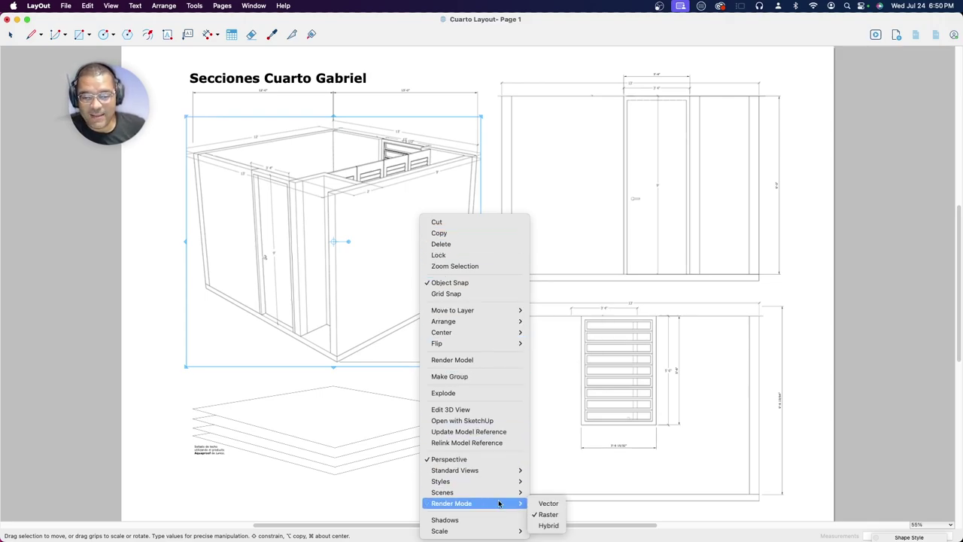
mouse_move(473, 492)
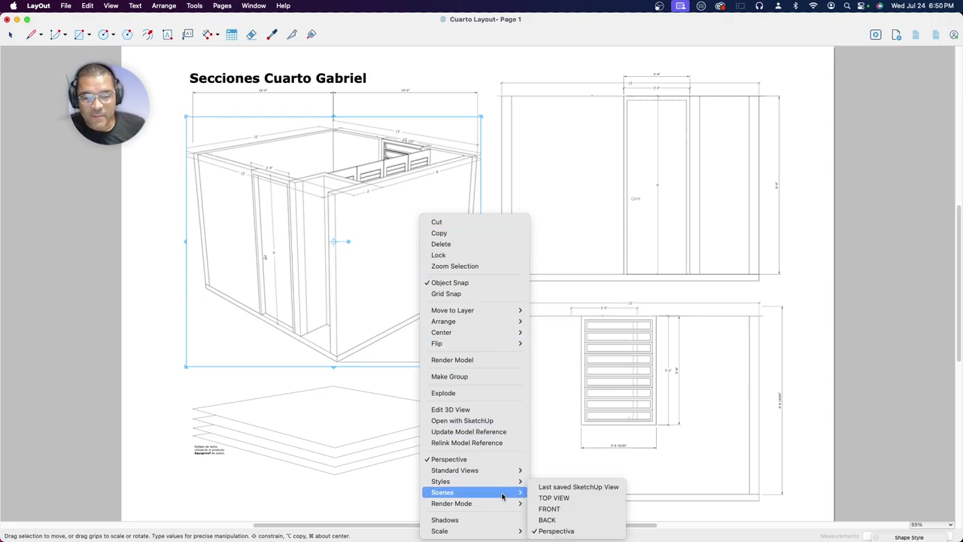
click(552, 490)
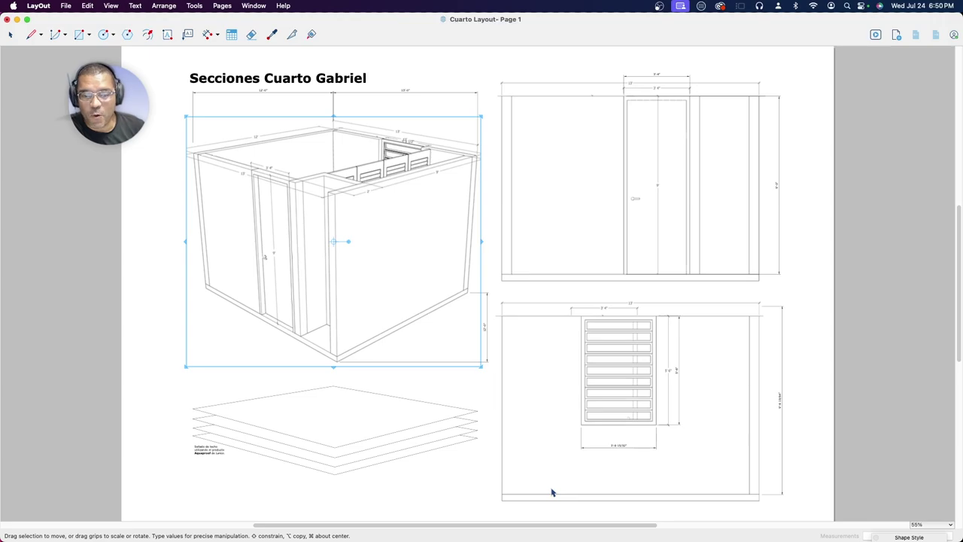
right_click(395, 208)
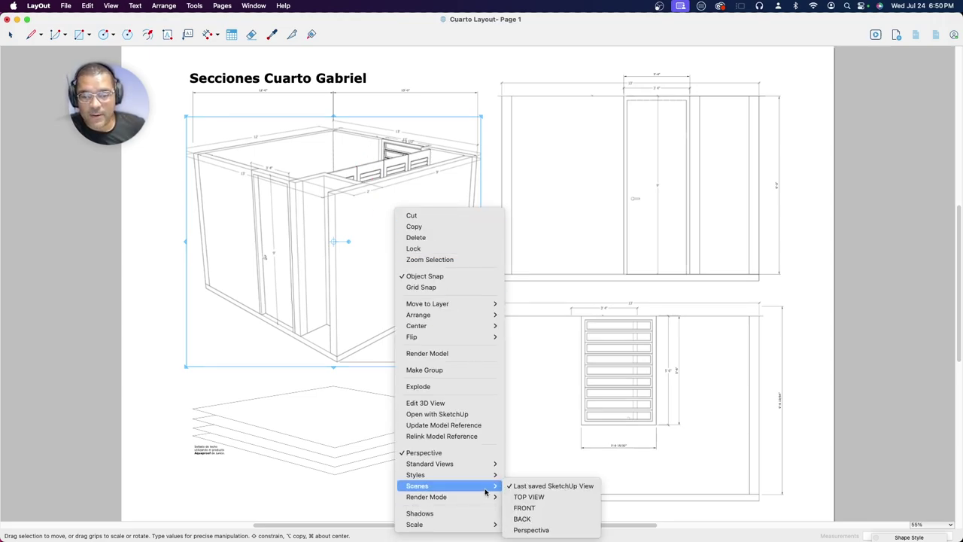
mouse_move(417, 485)
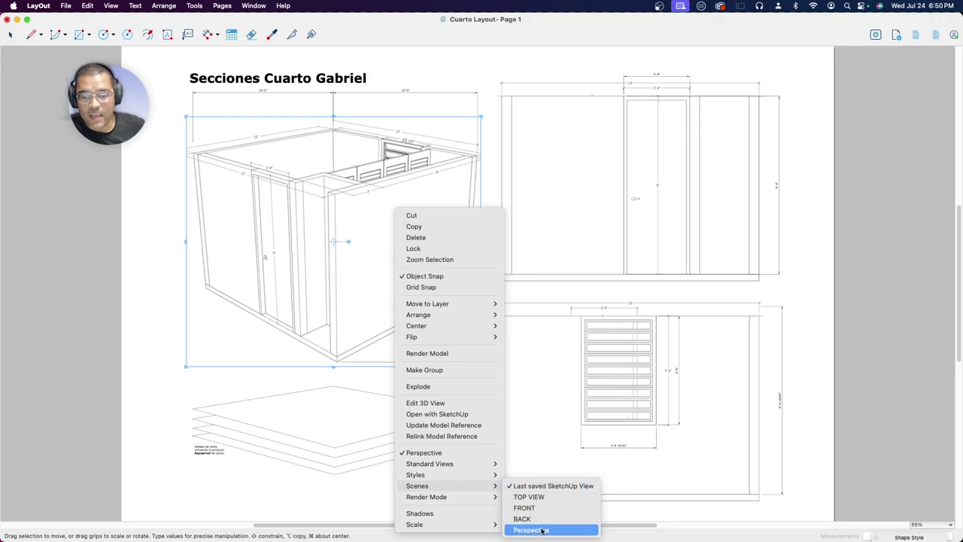
click(542, 530)
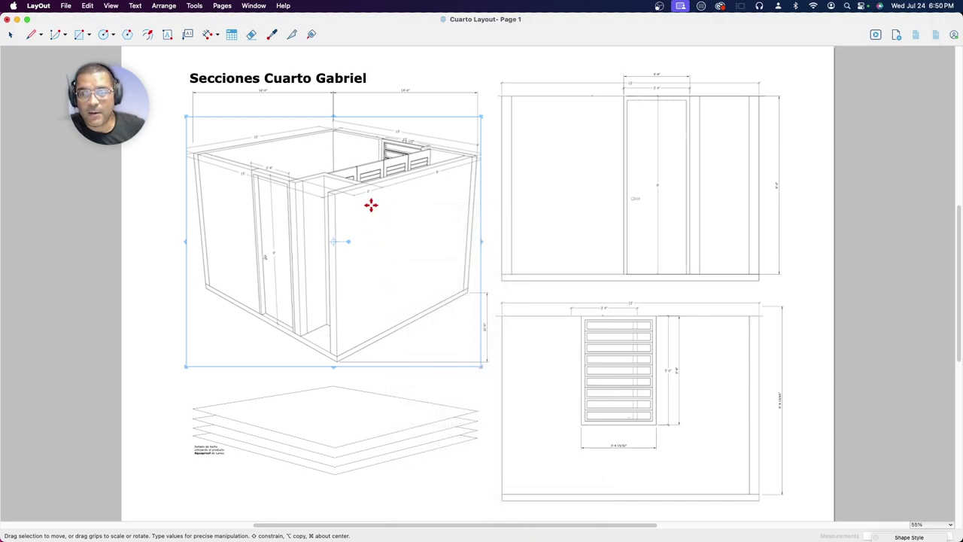
click(157, 211)
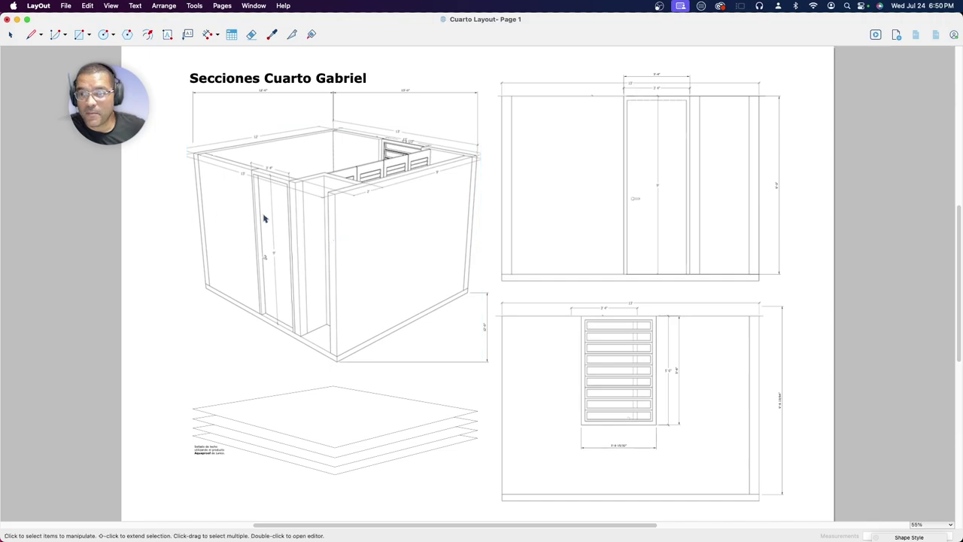
click(270, 219)
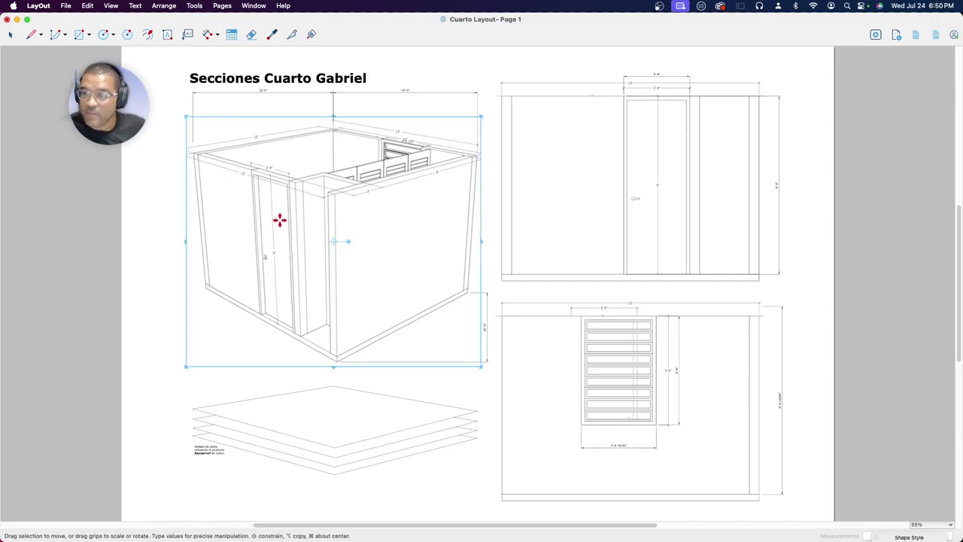
click(231, 219)
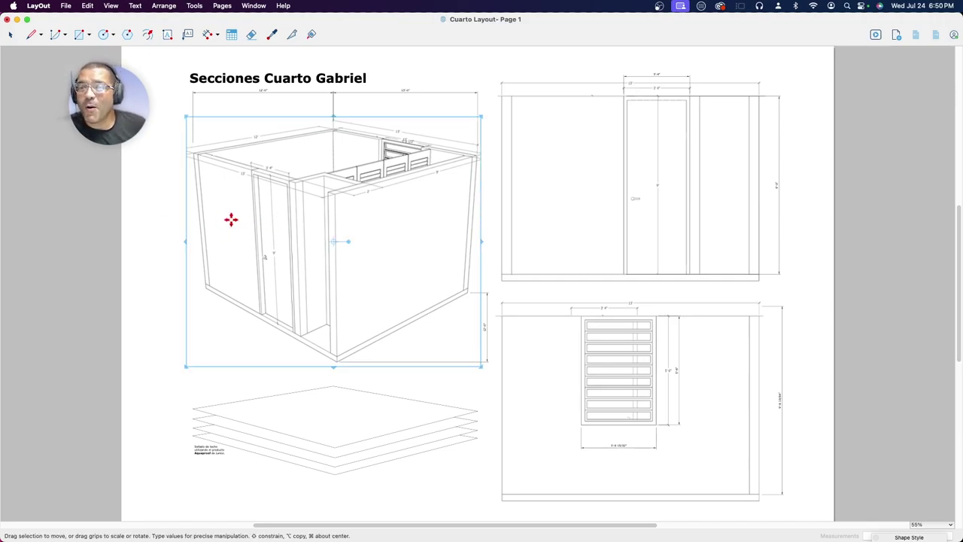
Step: Delete the old 3D viewport and insert Cuarto.skp as a new viewport toward the upper left
key(Delete)
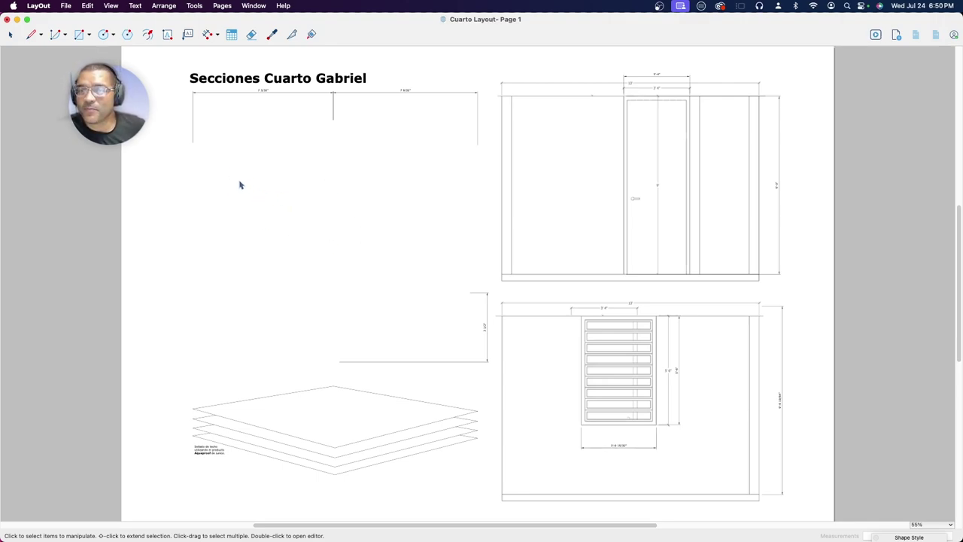
click(65, 5)
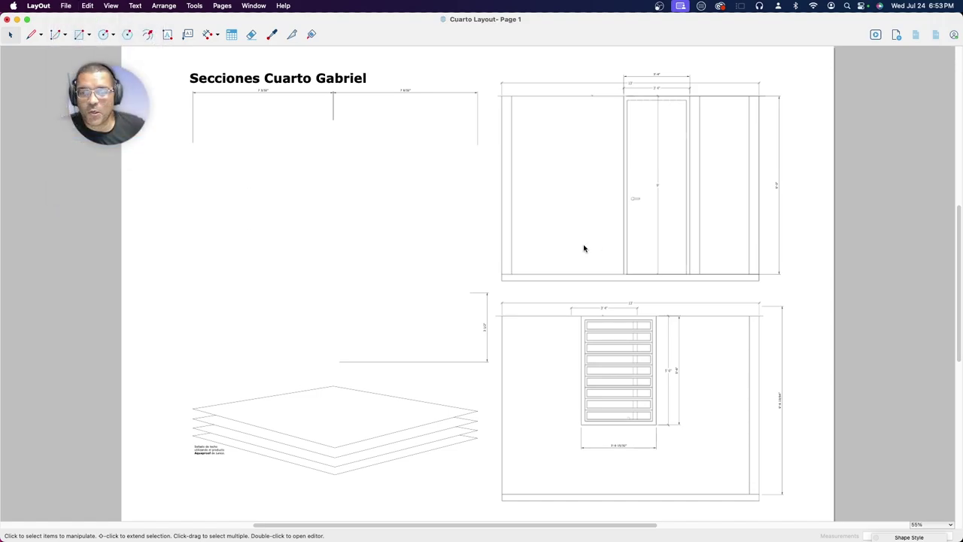
key(super+i)
scroll(399, 320, down, 3)
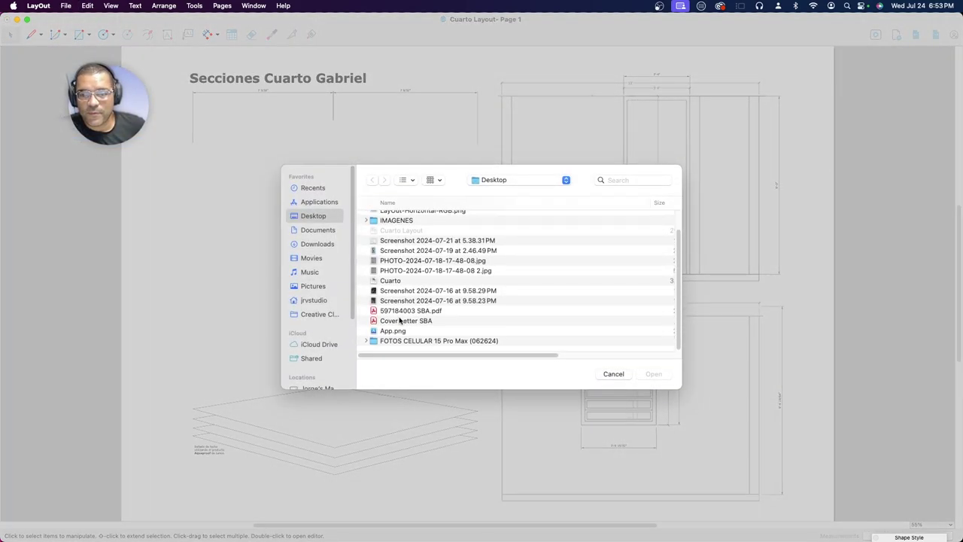
click(390, 282)
click(653, 374)
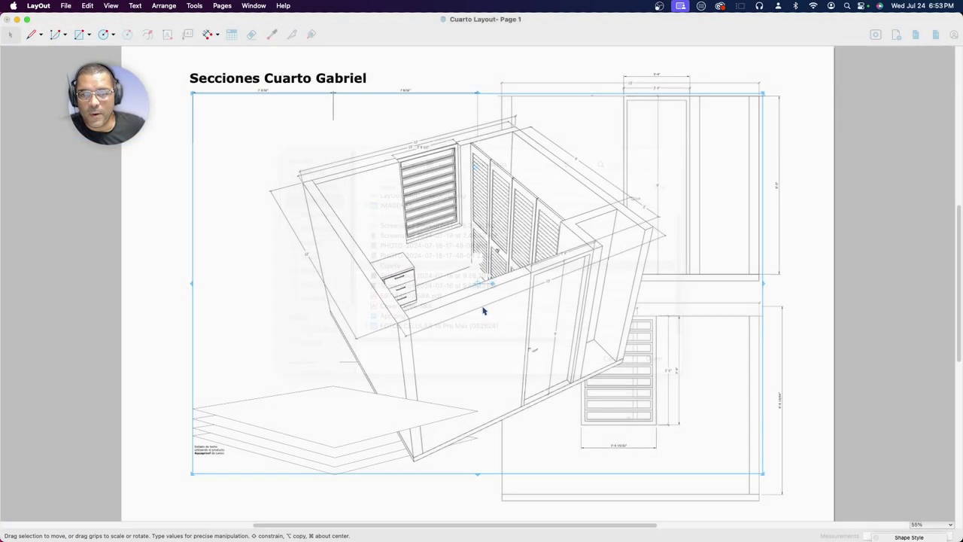
drag(463, 305, 392, 271)
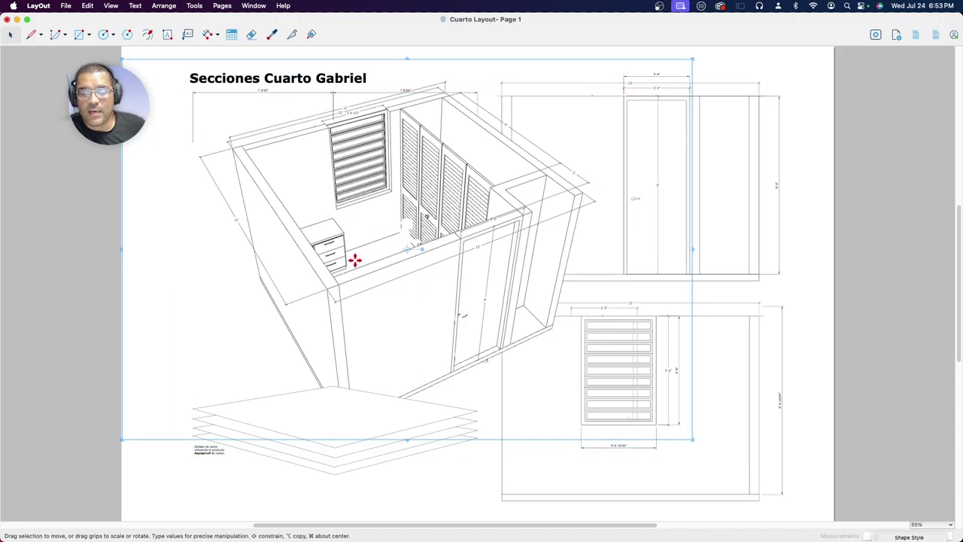
right_click(378, 285)
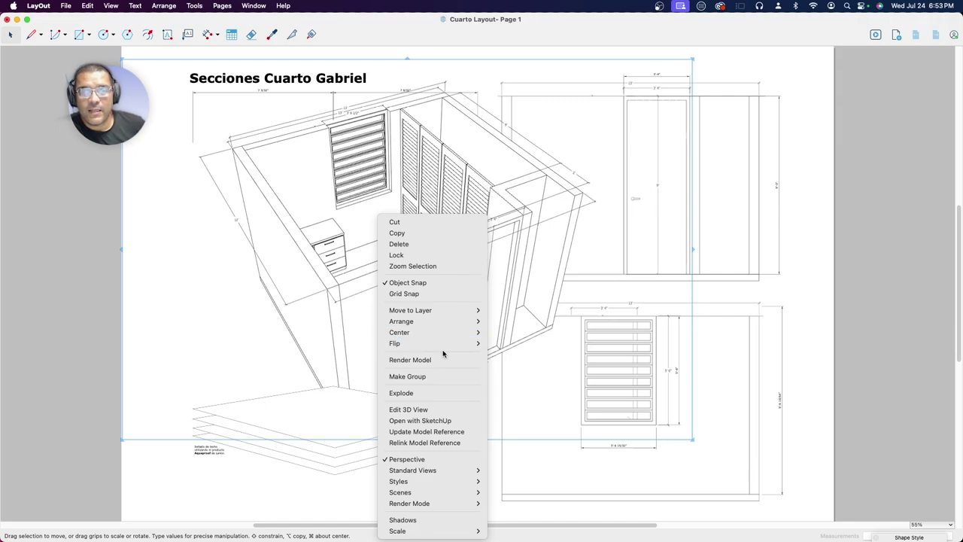
mouse_move(398, 531)
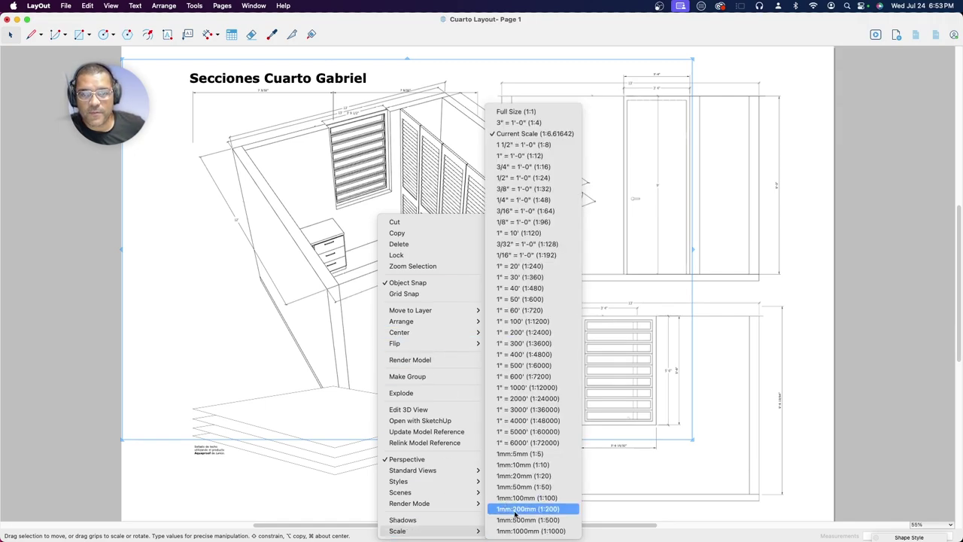
click(512, 144)
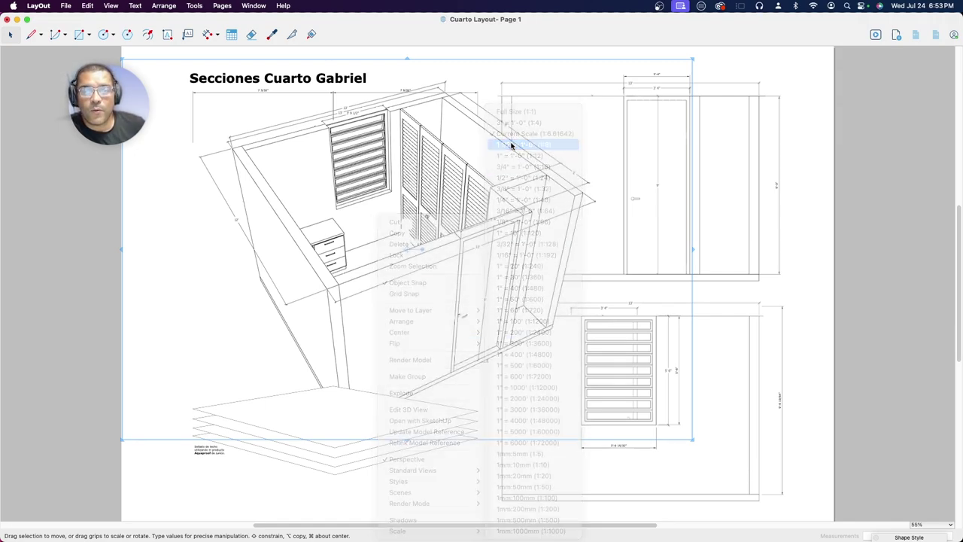
right_click(413, 219)
mouse_move(434, 530)
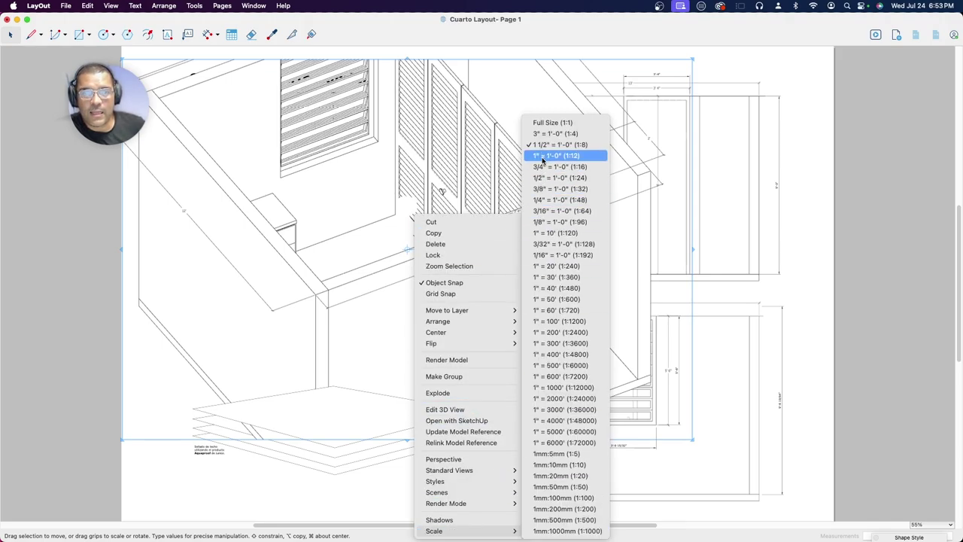
click(594, 167)
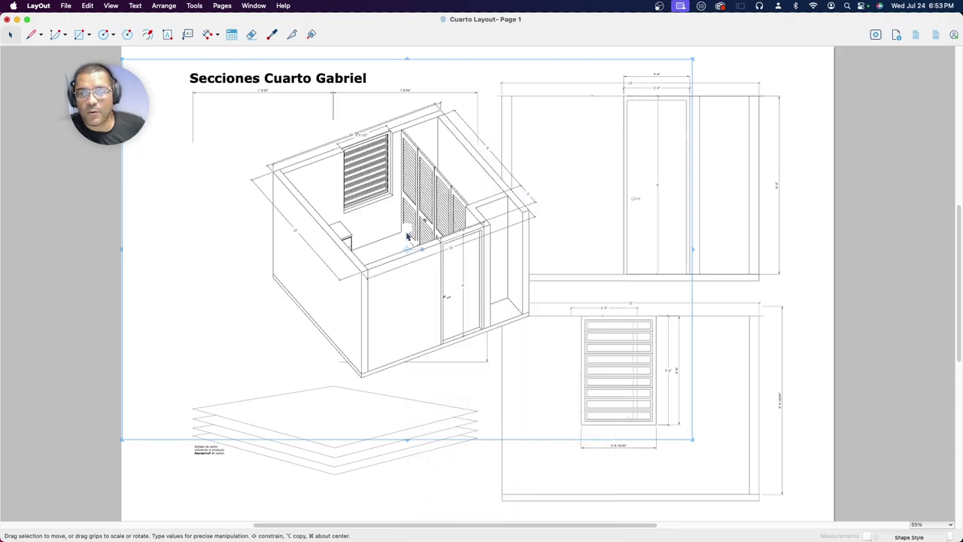
right_click(440, 181)
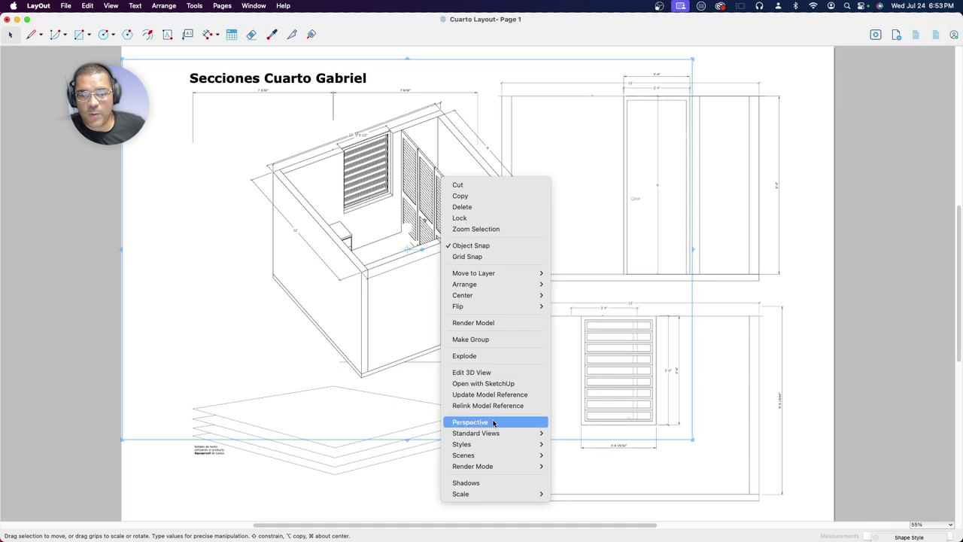
mouse_move(476, 433)
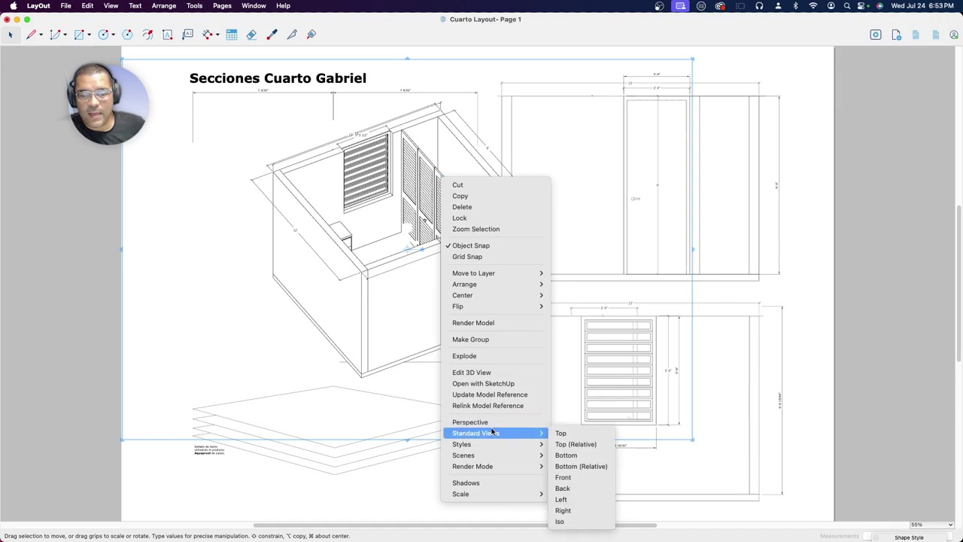
click(489, 421)
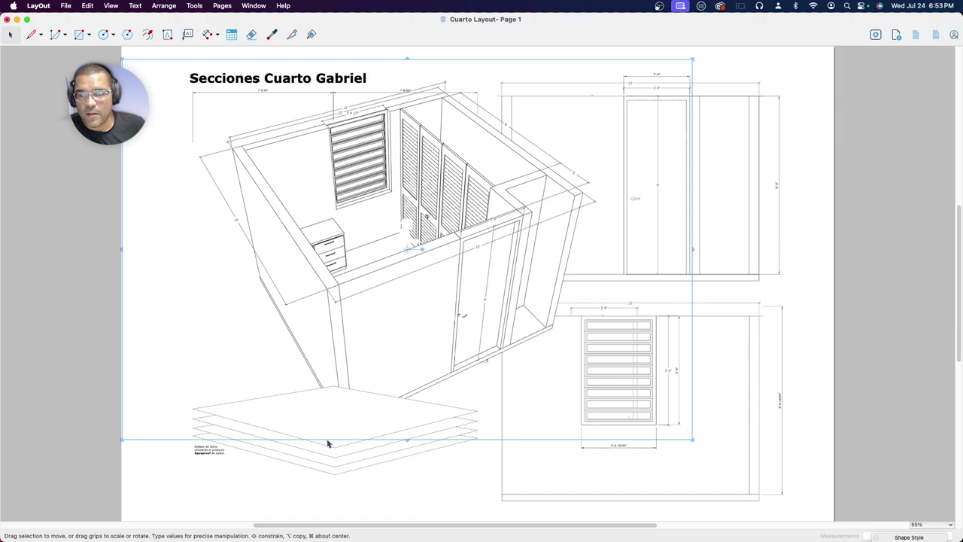
Step: Re-orient the 3D room view, crop all four edges, and move it left of the elevations
middle_drag(418, 329, 396, 318)
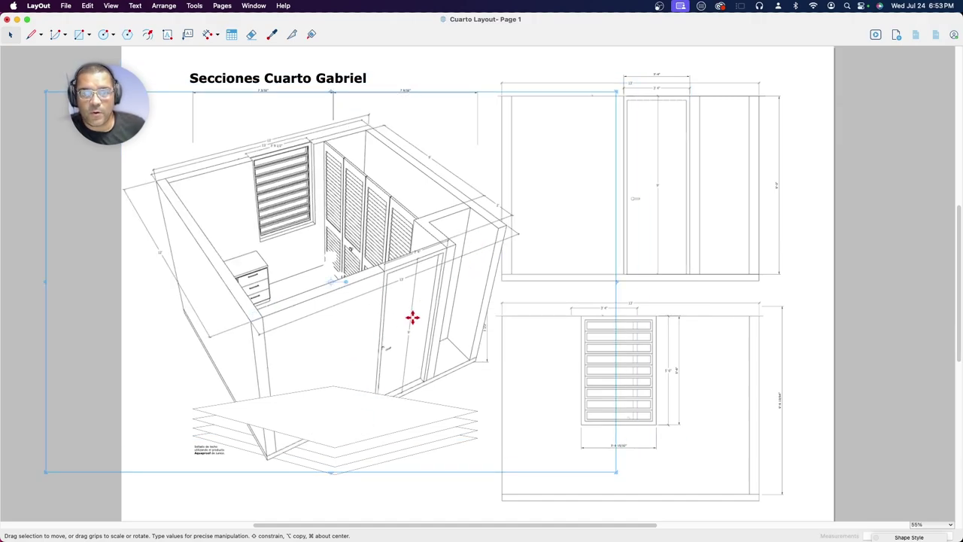
drag(594, 304, 503, 304)
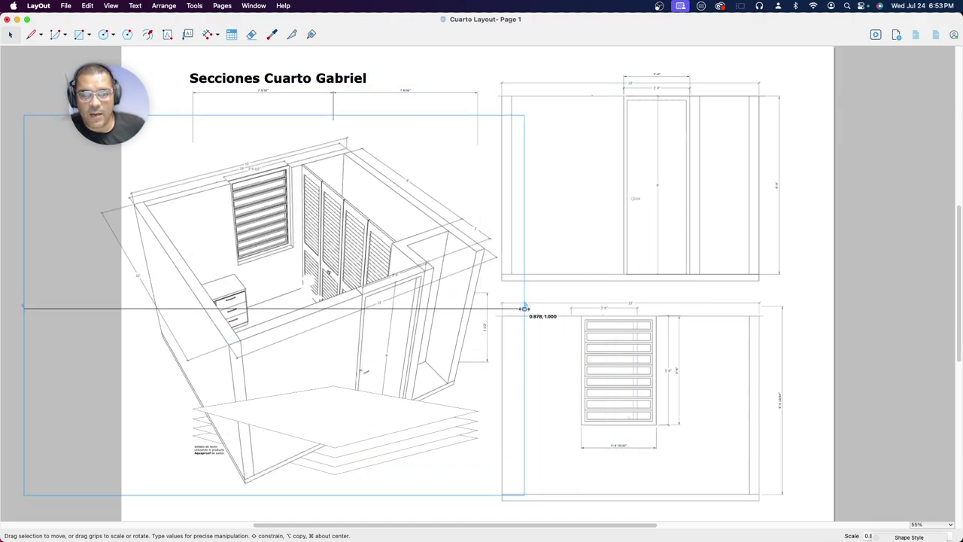
drag(378, 294, 532, 294)
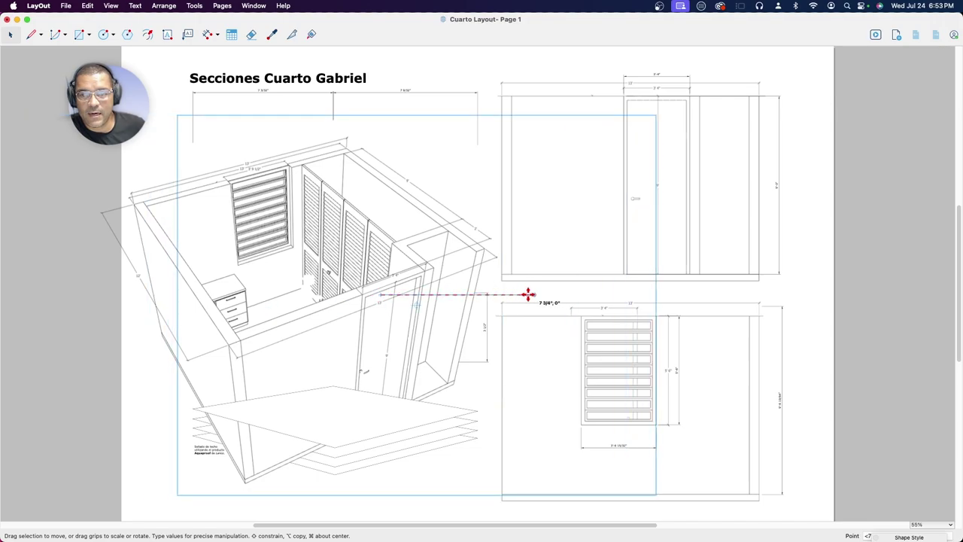
drag(175, 305, 250, 304)
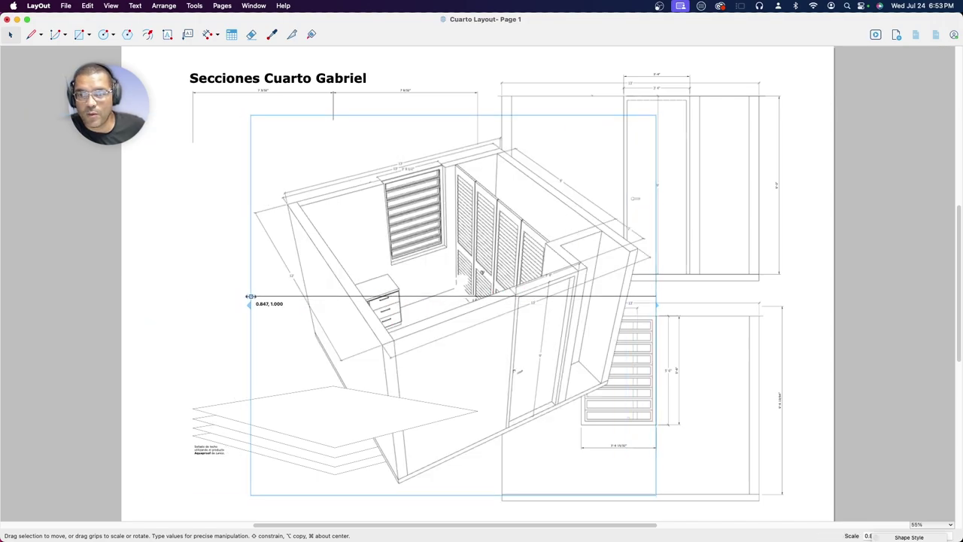
drag(455, 115, 454, 134)
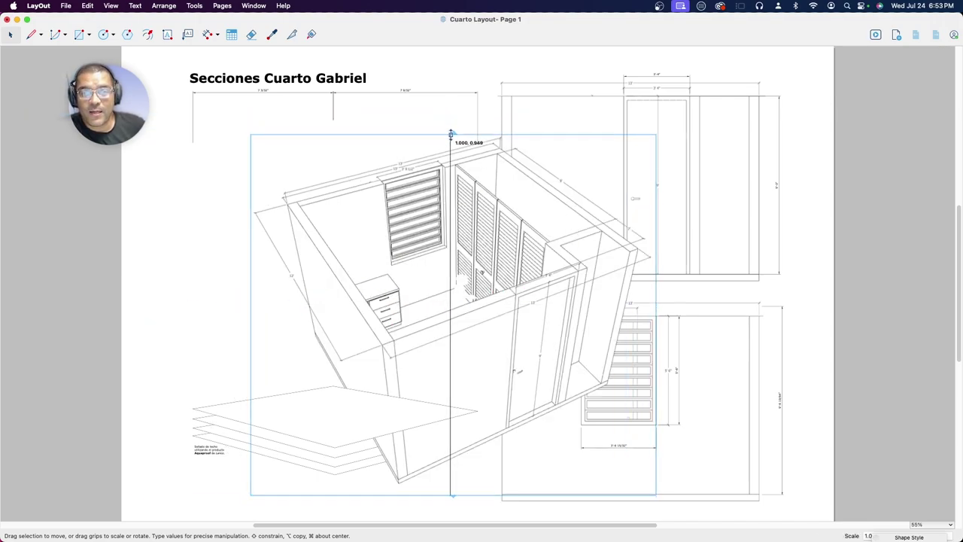
click(453, 498)
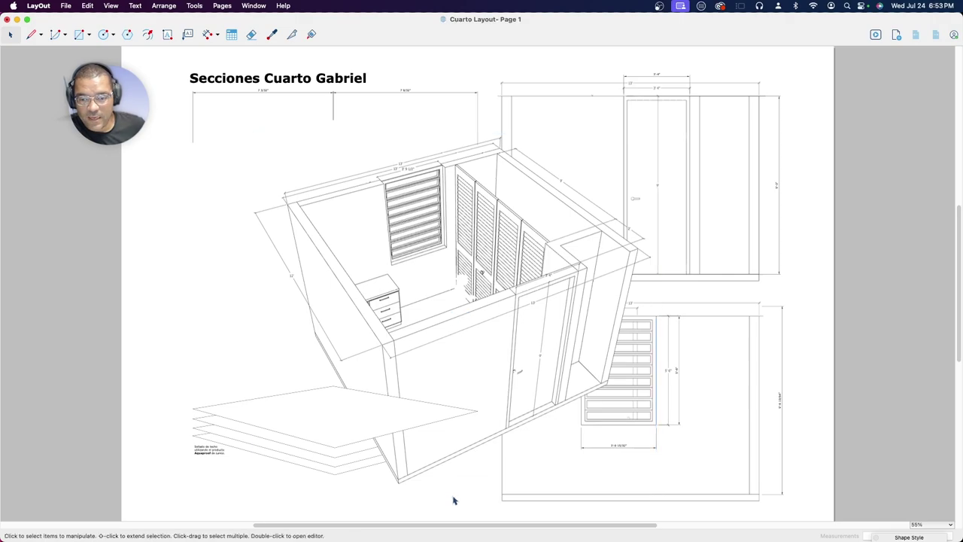
click(437, 462)
drag(452, 496, 452, 486)
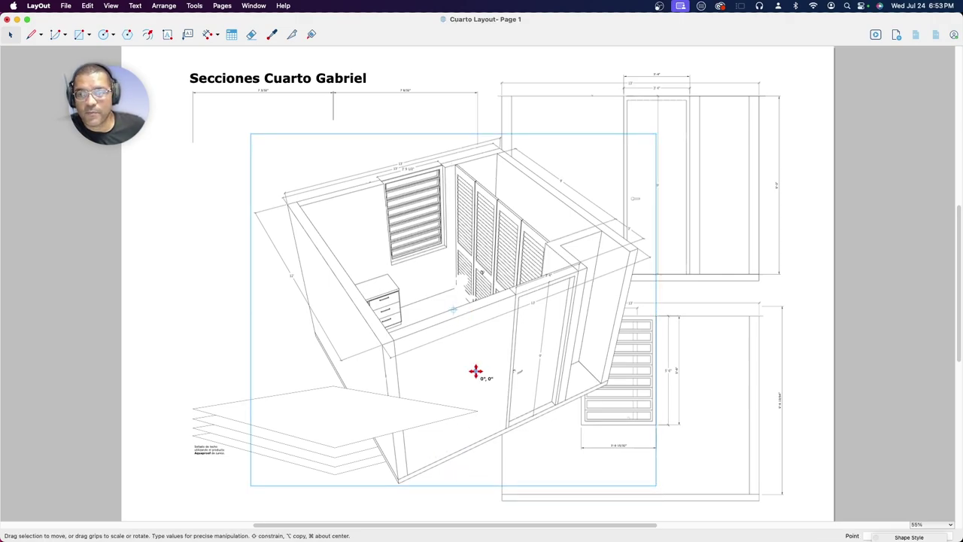
mouse_move(476, 371)
mouse_down()
mouse_move(359, 368)
mouse_move(385, 339)
mouse_move(382, 327)
mouse_up()
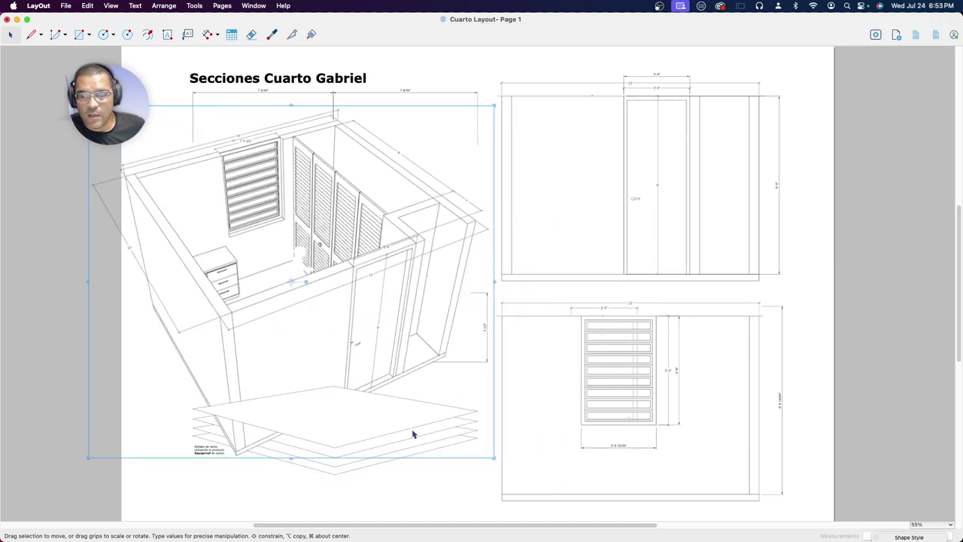
Step: Delete the stacked ceiling plates around the 3D room view
click(401, 501)
click(378, 426)
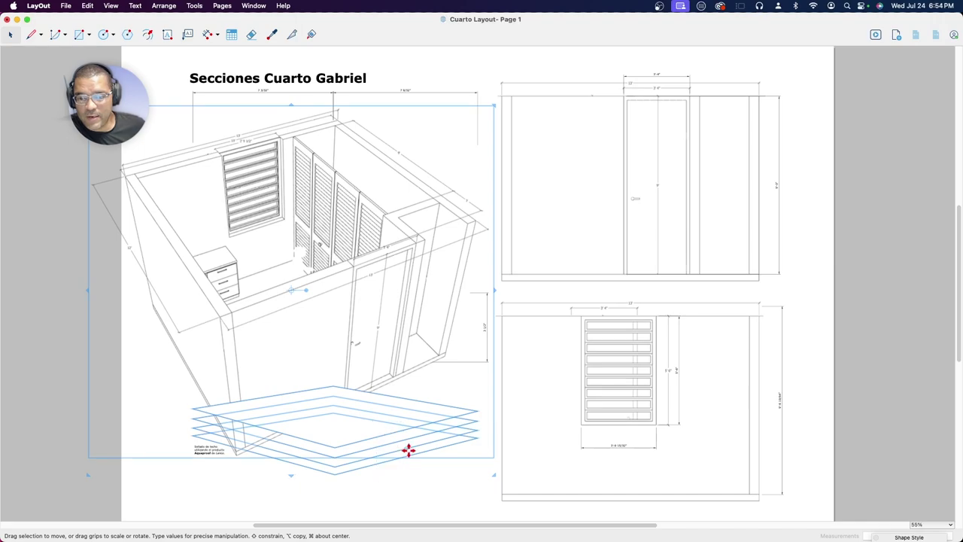
click(427, 493)
click(400, 418)
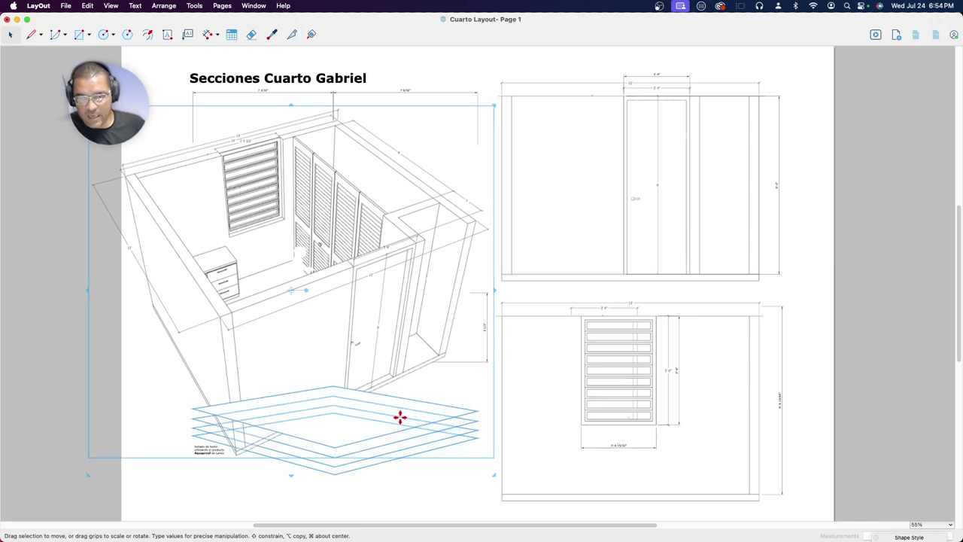
shift+click(418, 340)
key(Delete)
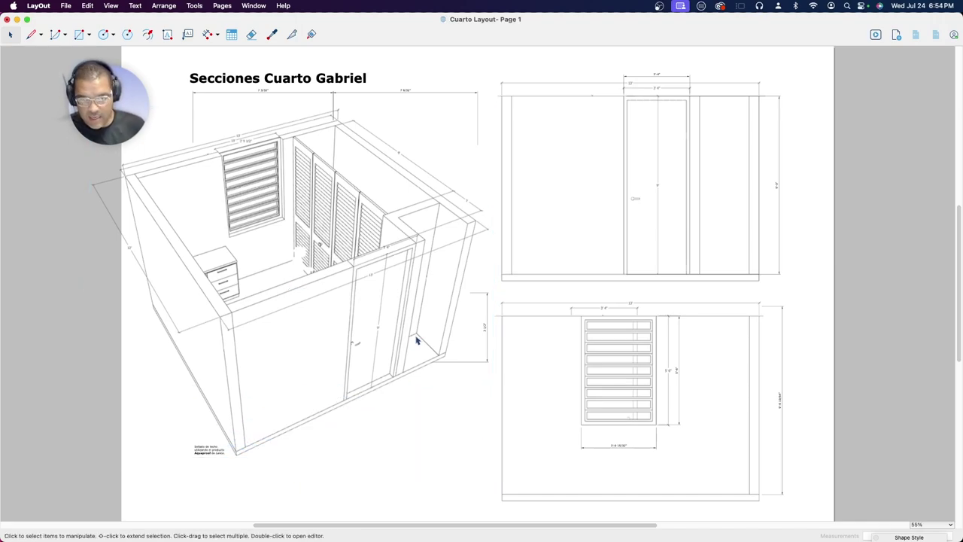
Step: Delete the small bottom-left note, nudge the room view down, and delete the door's vertical dimension
click(214, 454)
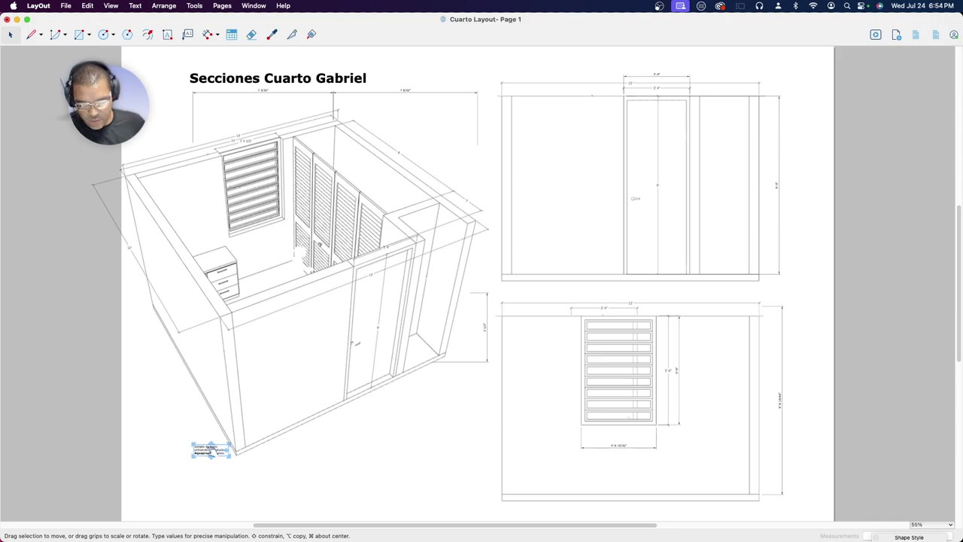
key(Delete)
click(279, 397)
drag(334, 338, 329, 358)
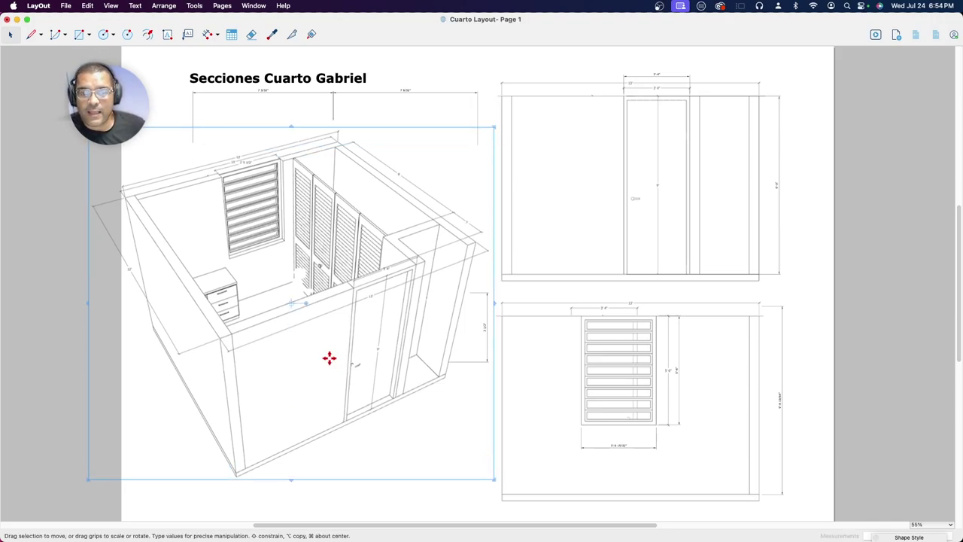
click(488, 362)
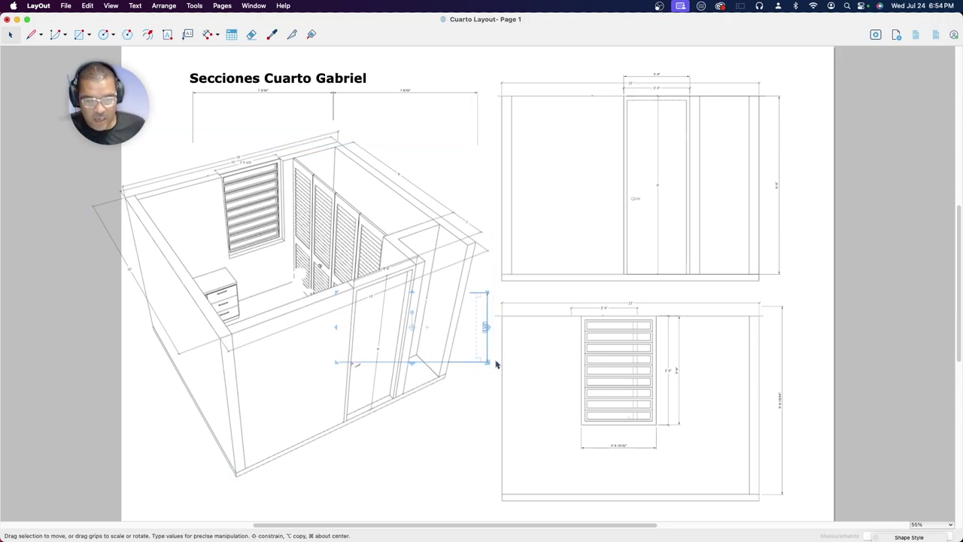
key(Delete)
Step: Delete the dimensions under the title, restoring the 'Secciones Cuarto Gabriel' title with undo
click(333, 100)
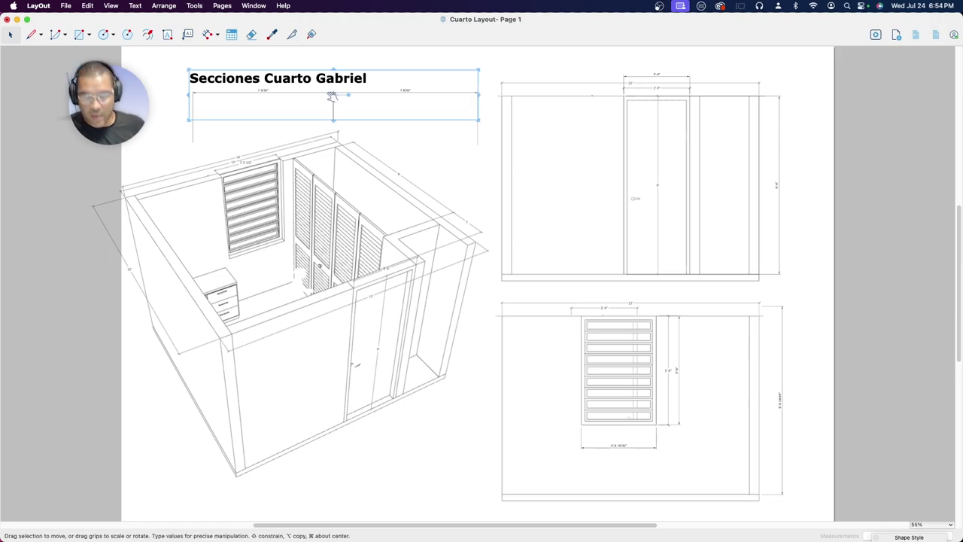
key(Delete)
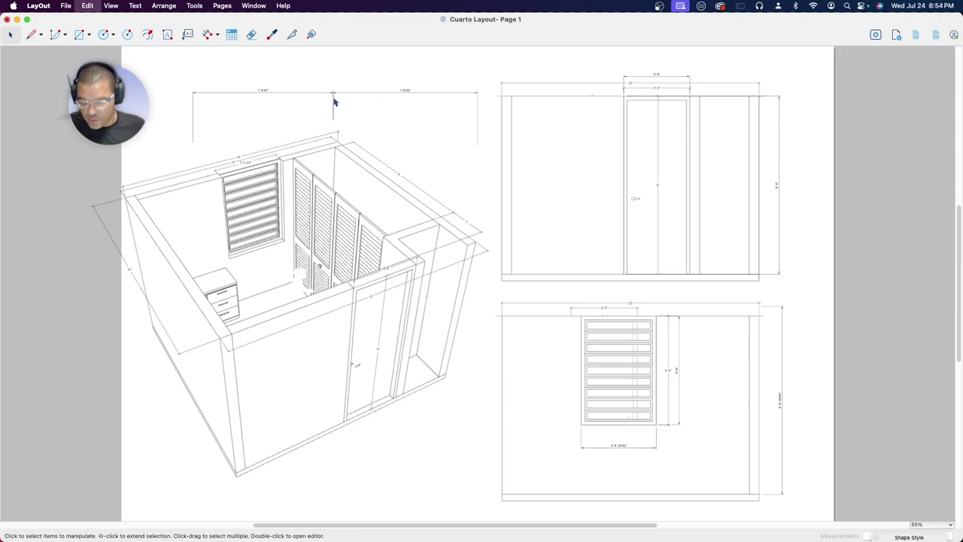
key(super+z)
click(424, 91)
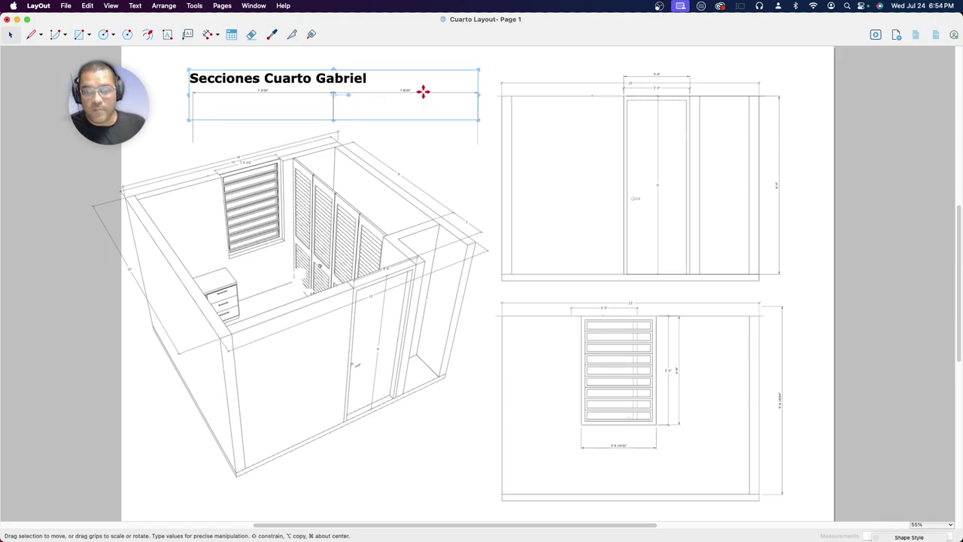
click(478, 135)
key(Delete)
click(335, 120)
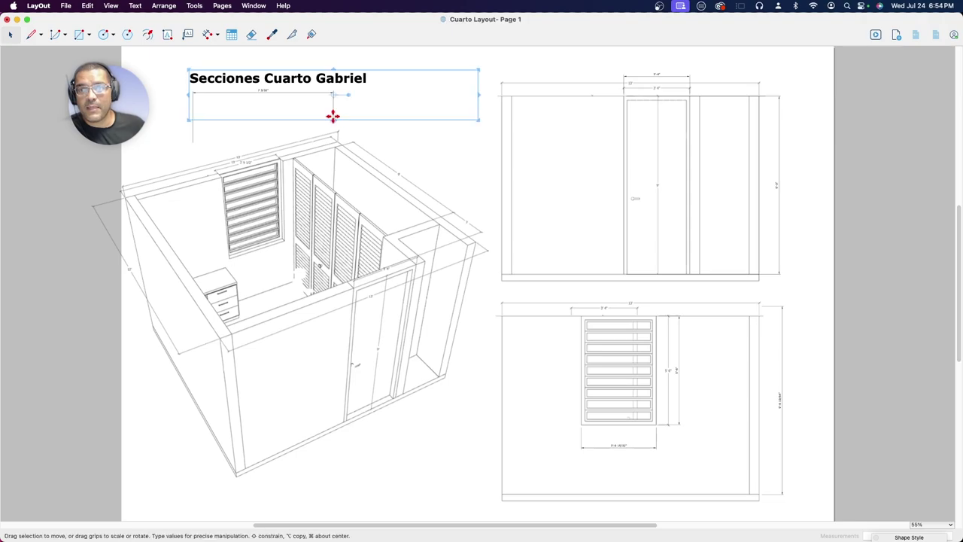
key(Delete)
key(super+z)
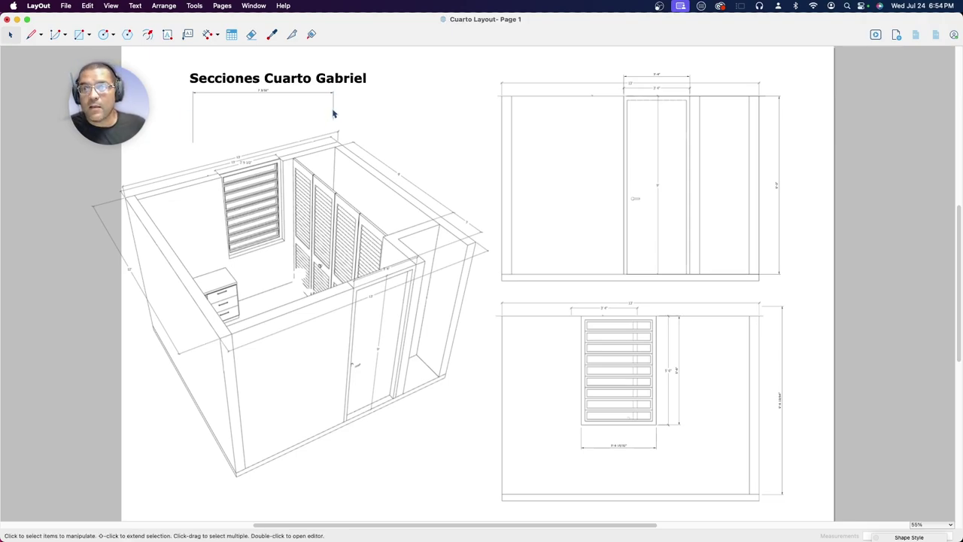
Step: Delete the remaining dimension above the 3D room view
click(334, 113)
click(194, 135)
key(Delete)
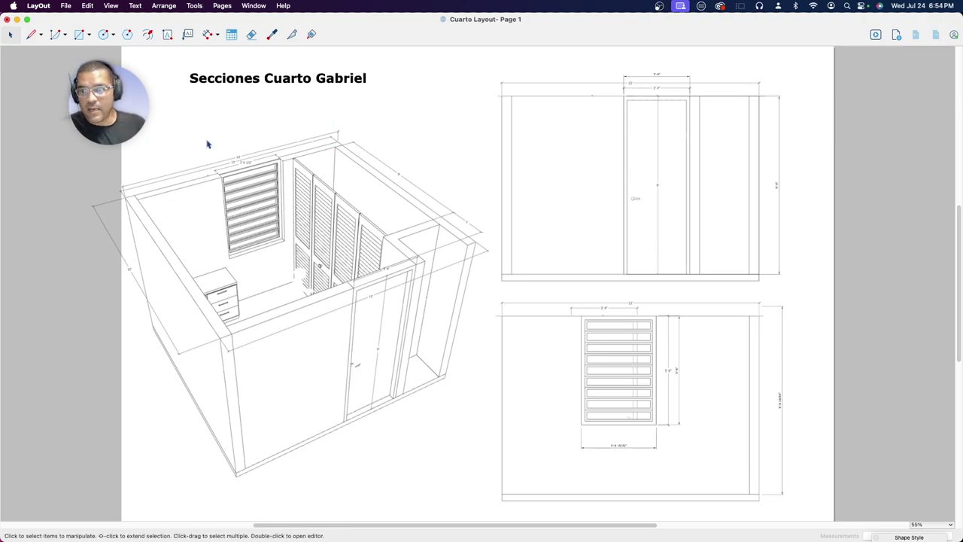
click(388, 299)
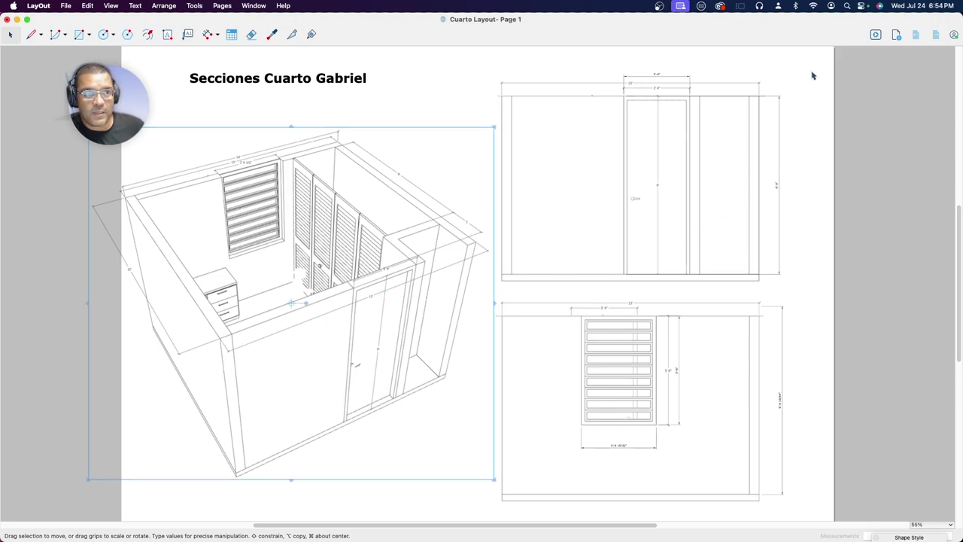
Step: Move both elevation viewports and the 3D room viewport slightly right, then save the document
drag(813, 75, 654, 324)
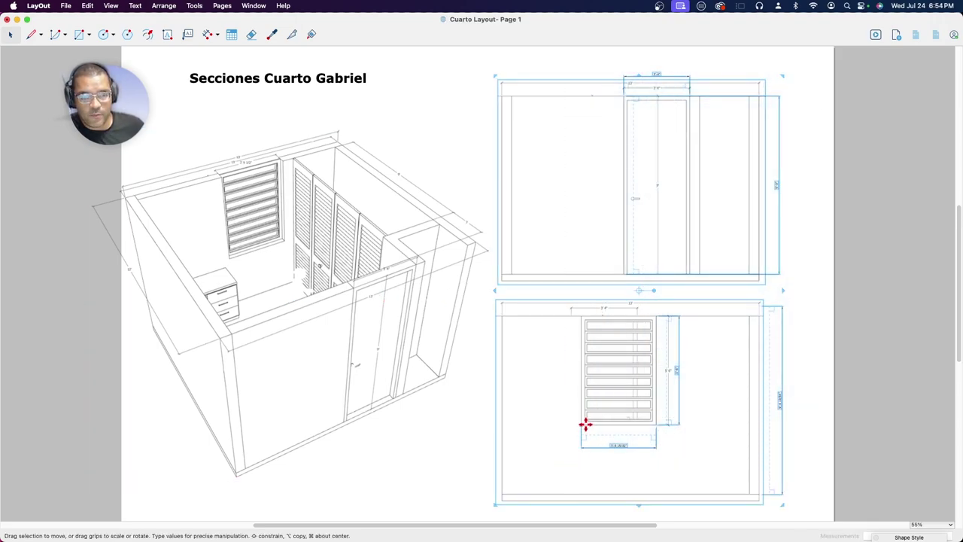
drag(586, 425, 624, 426)
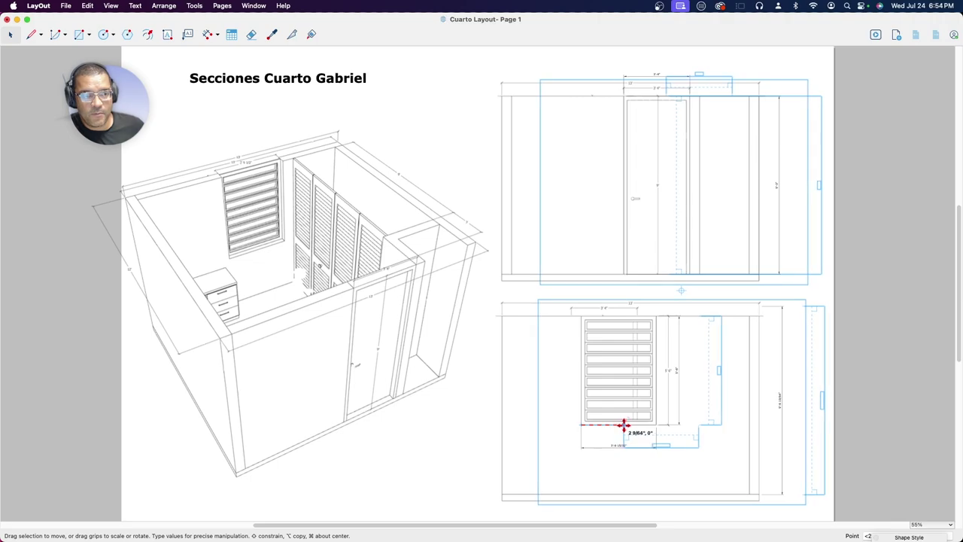
click(493, 151)
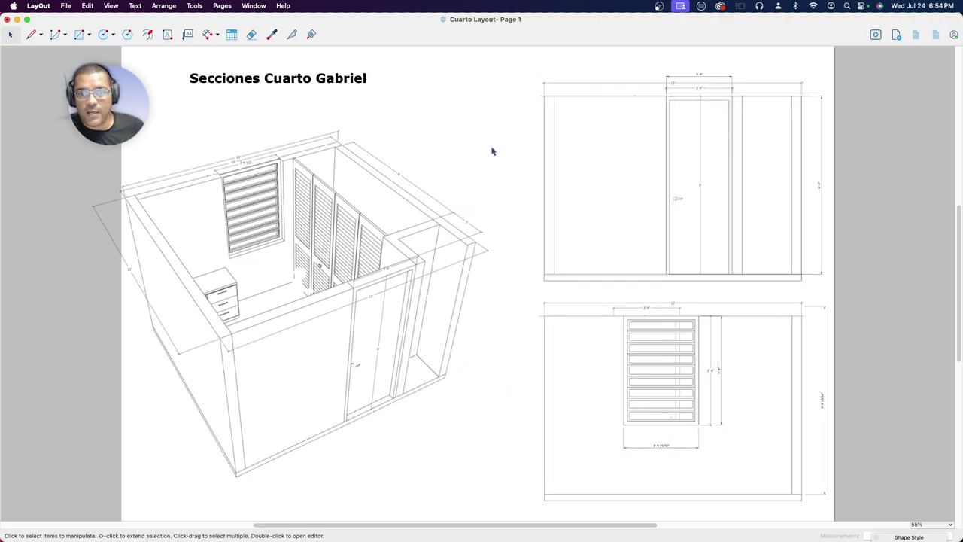
click(347, 336)
drag(362, 361, 404, 359)
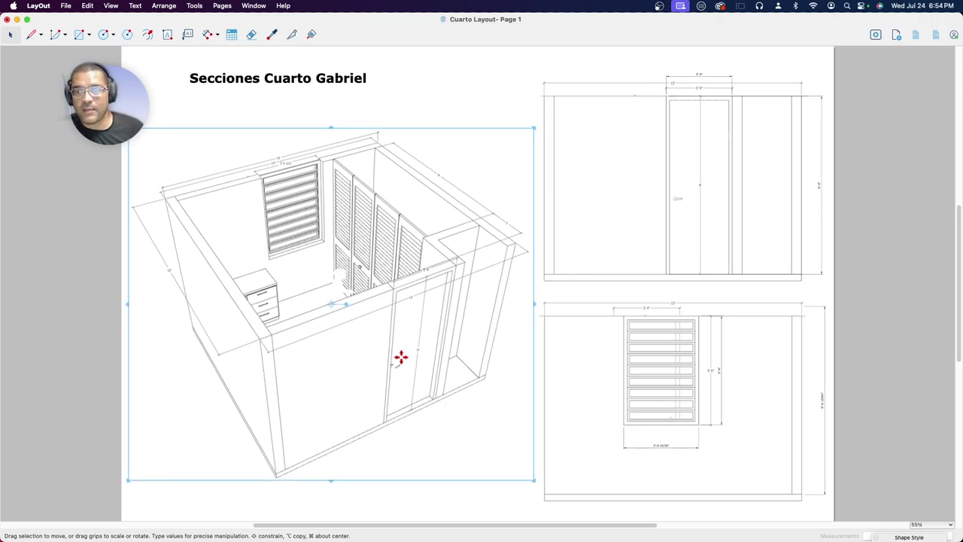
click(874, 361)
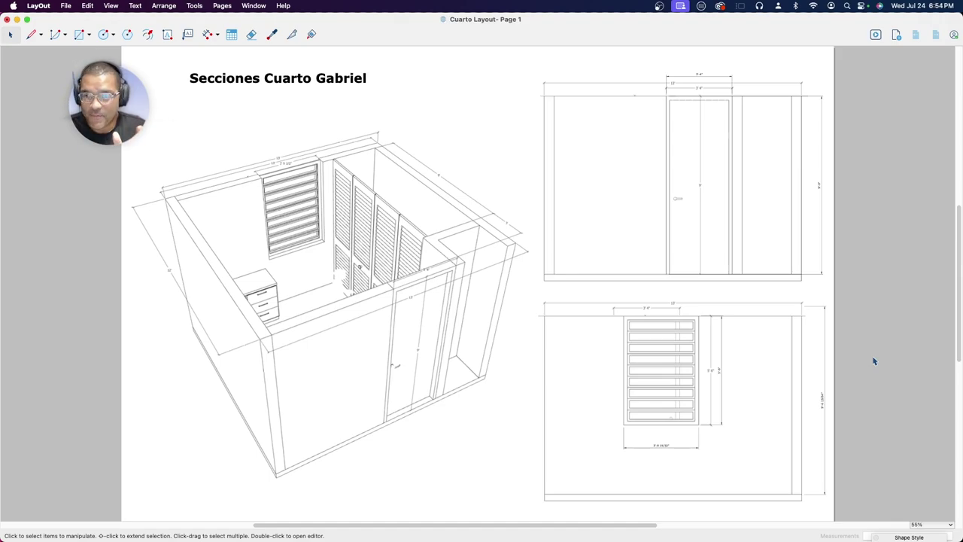
key(super+s)
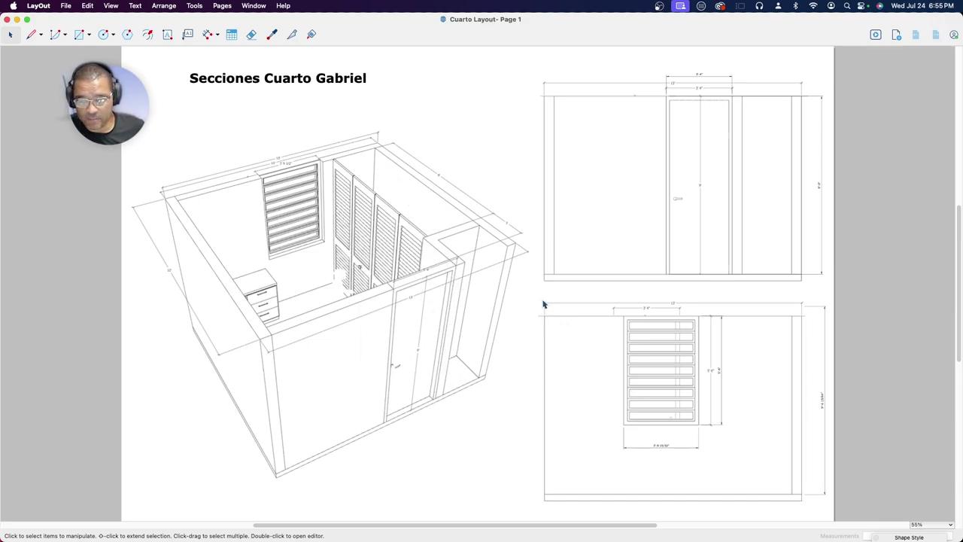
Step: Check the File menu, then bring up the LayOut application menu to quit
click(65, 5)
click(74, 85)
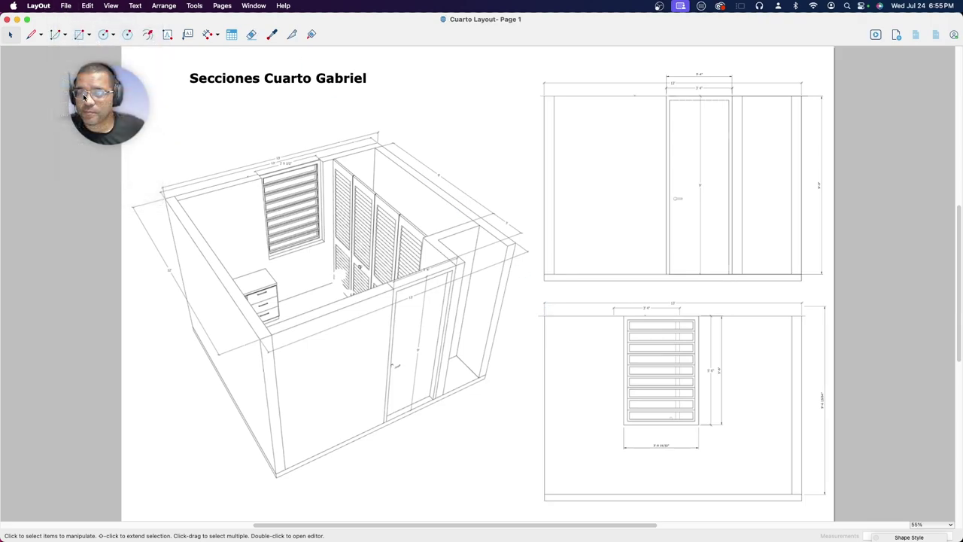
click(42, 6)
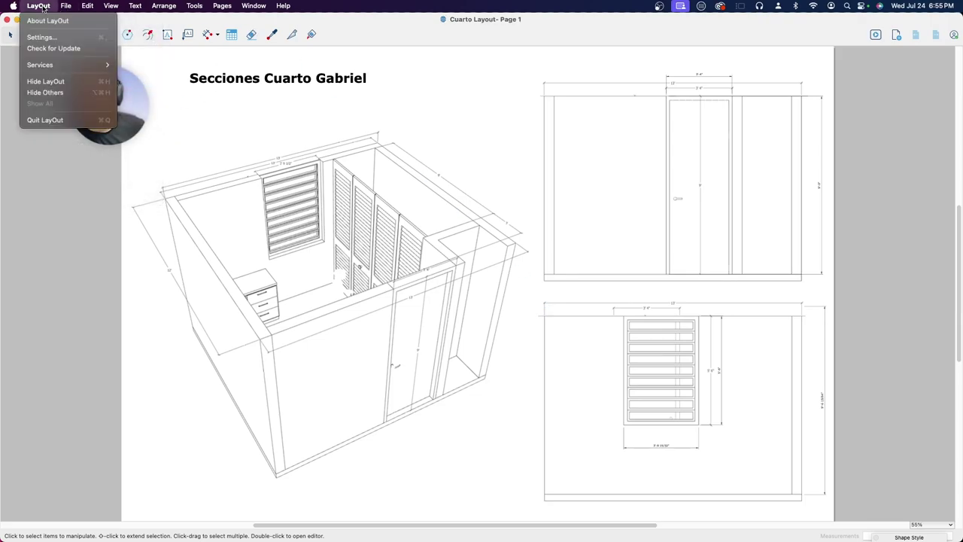
Step: Quit LayOut, then view the TOP VIEW, FRONT and BACK scenes before ending on Perspectiva
click(46, 120)
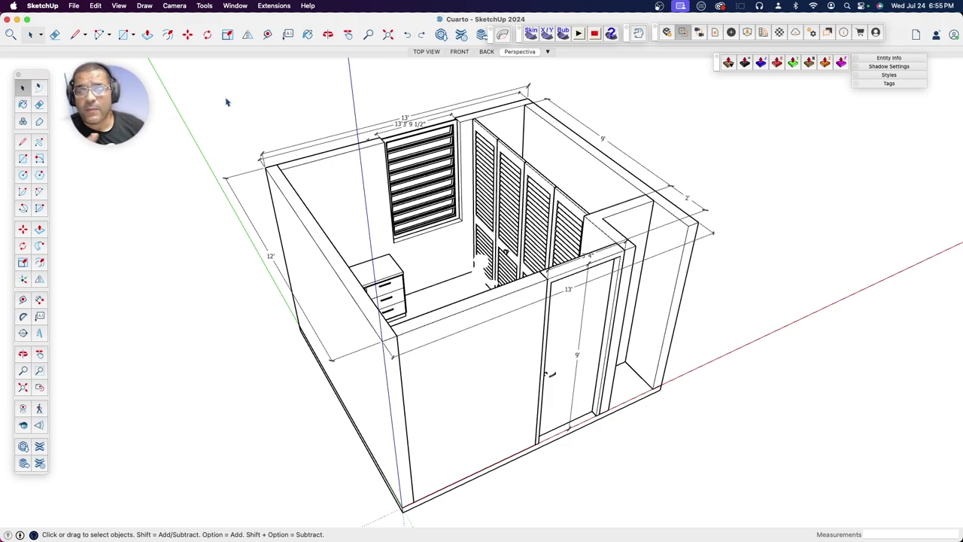
click(426, 52)
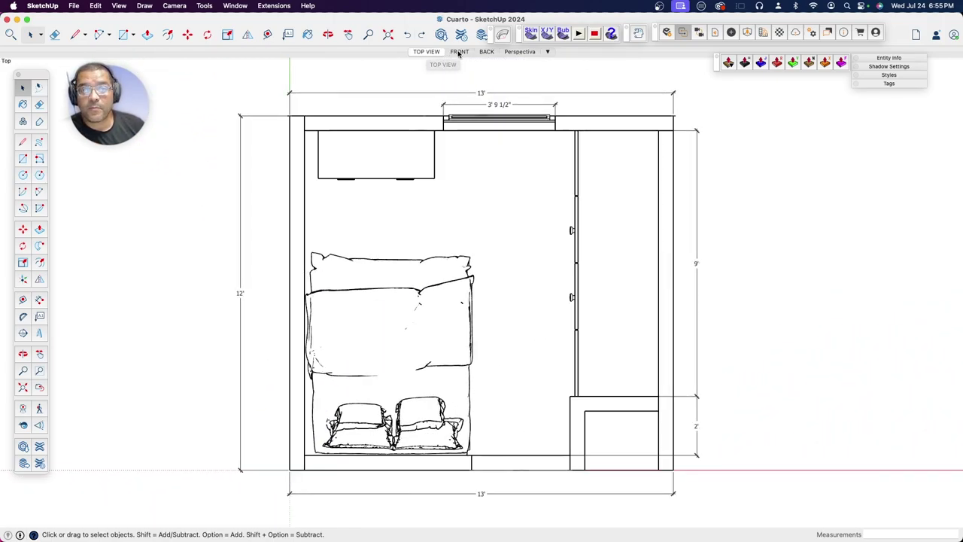
click(459, 52)
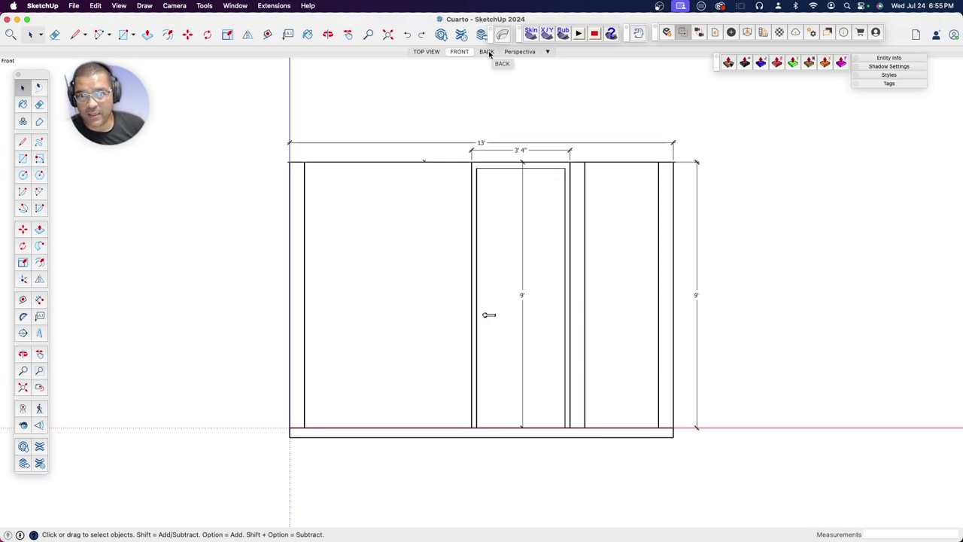
click(487, 52)
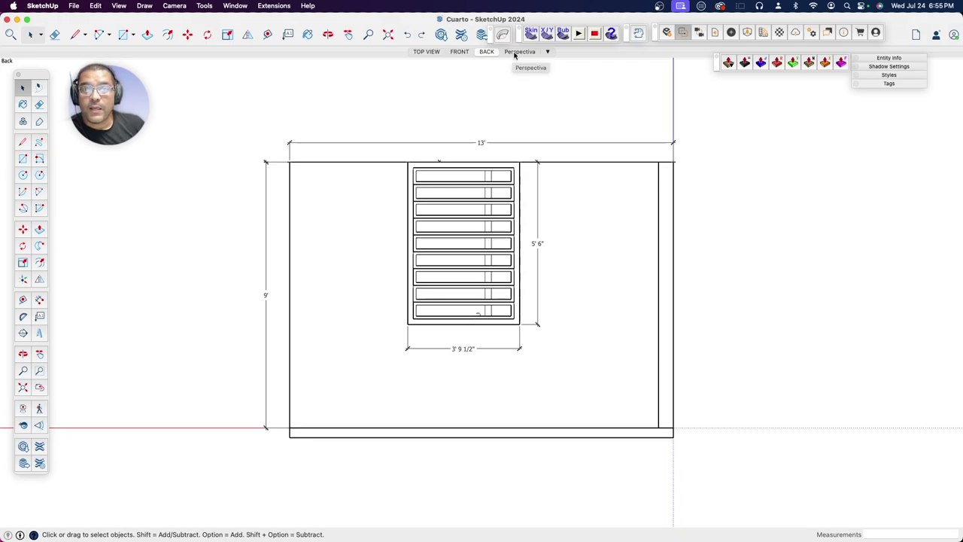
click(427, 52)
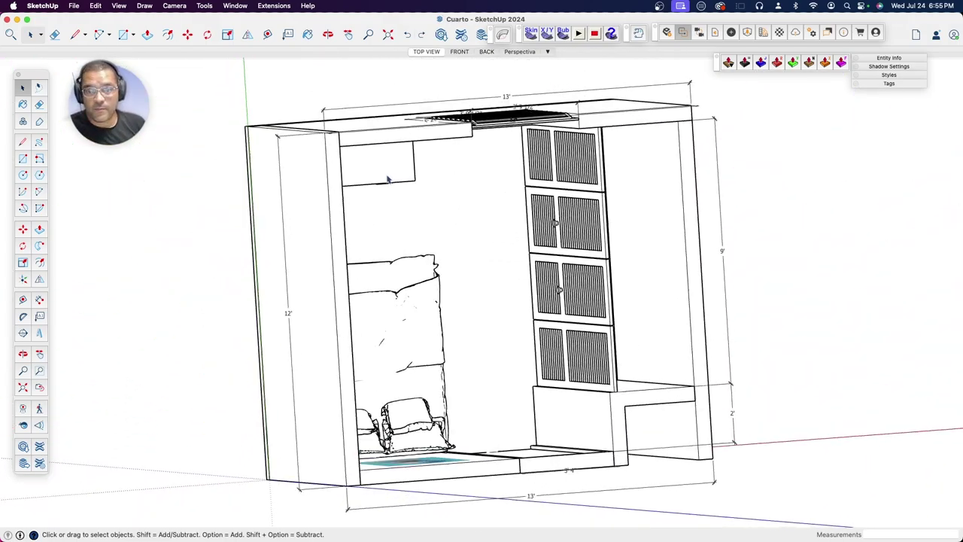
click(525, 51)
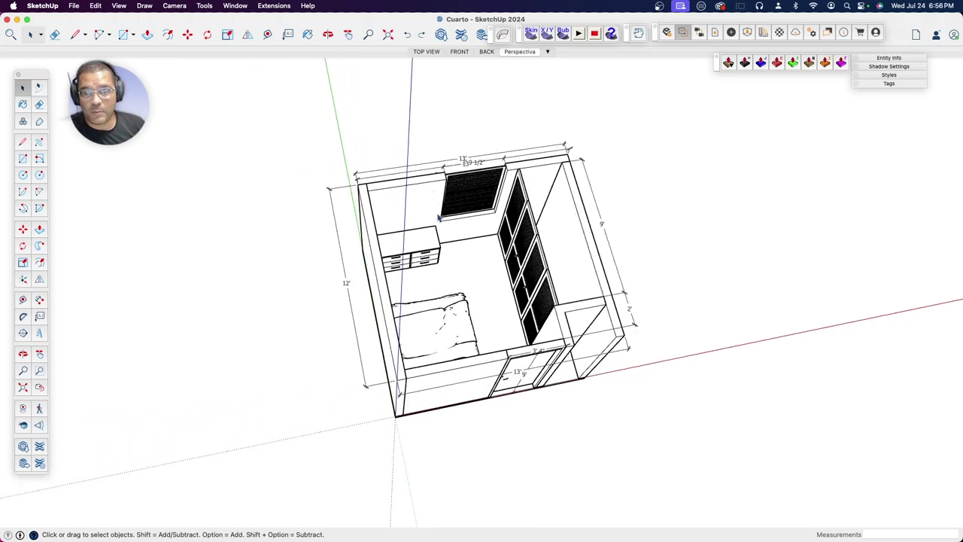
Step: Orbit the room to a higher angle and hide the JRV-Medidas tag in the enlarged Tags panel
key(o)
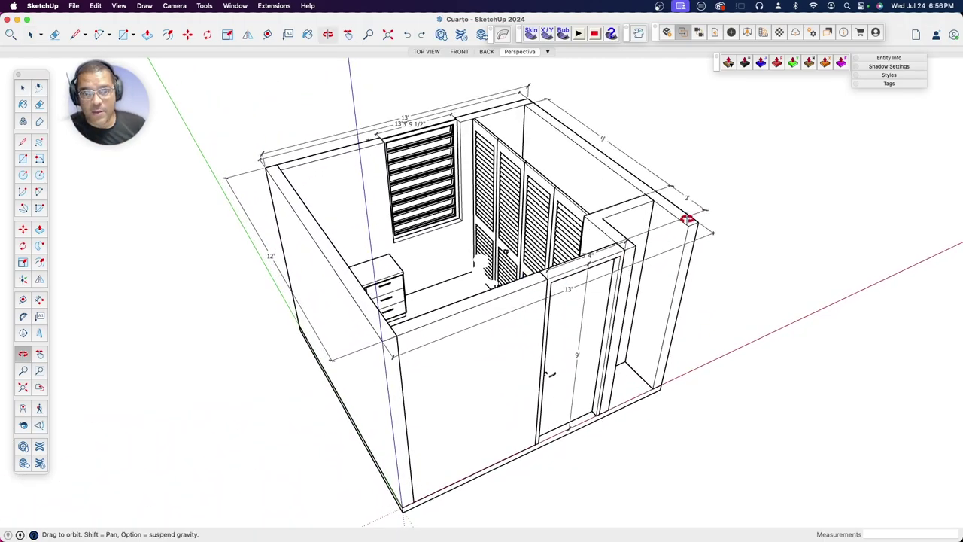
drag(724, 174, 590, 188)
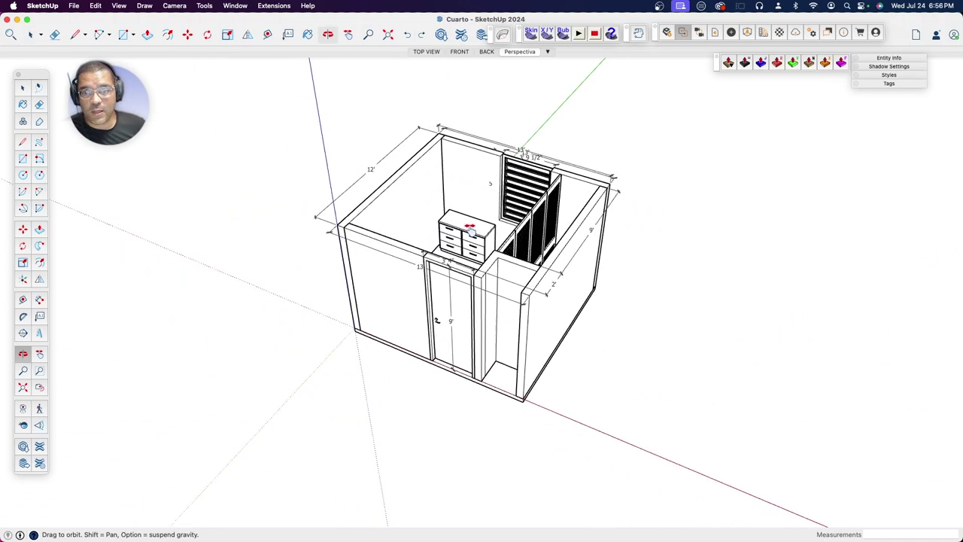
click(889, 85)
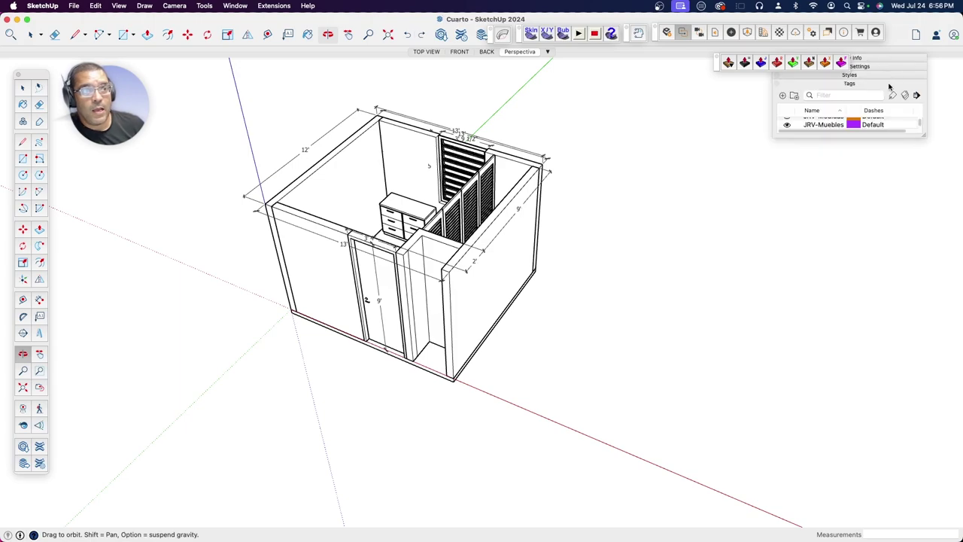
drag(926, 137, 946, 371)
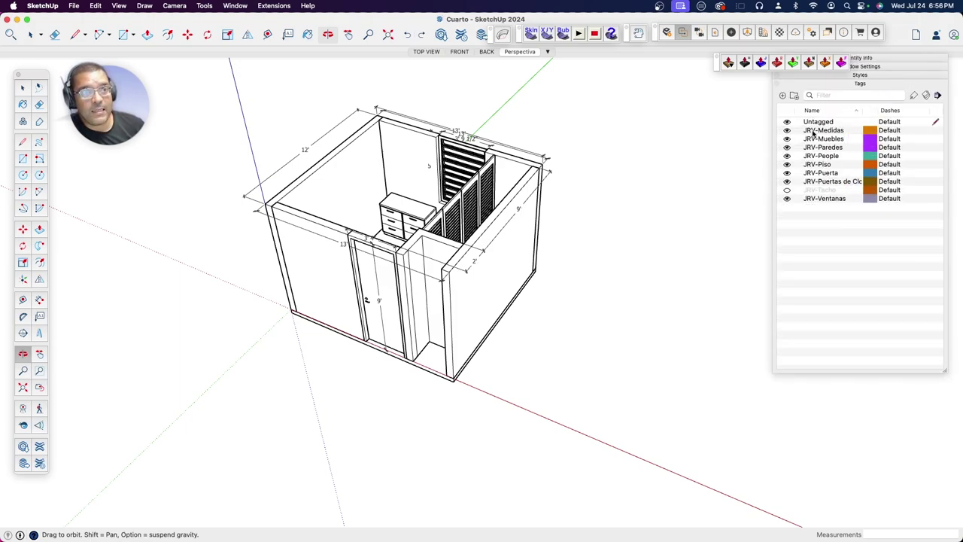
click(788, 130)
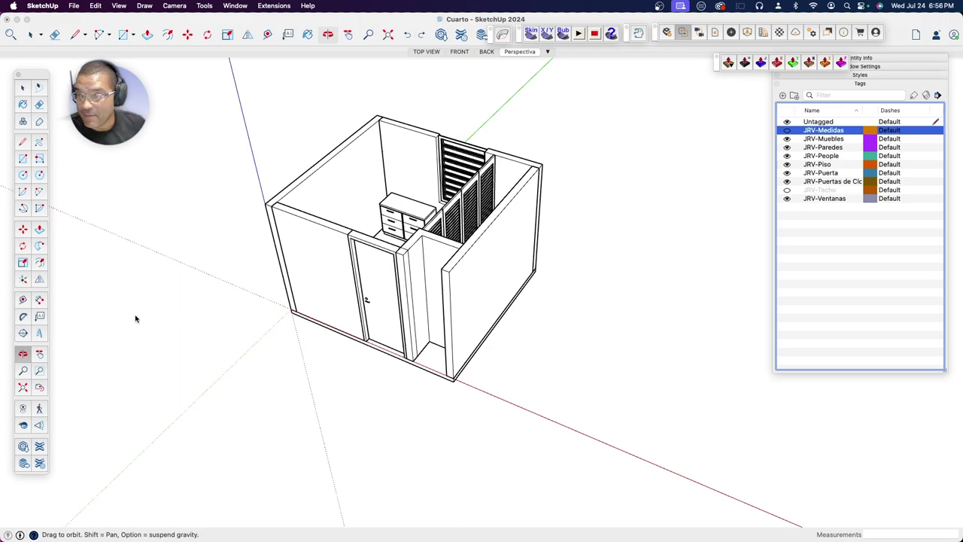
Step: Place a section plane on the left wall, named 'Seccion 01' with symbol A
click(24, 338)
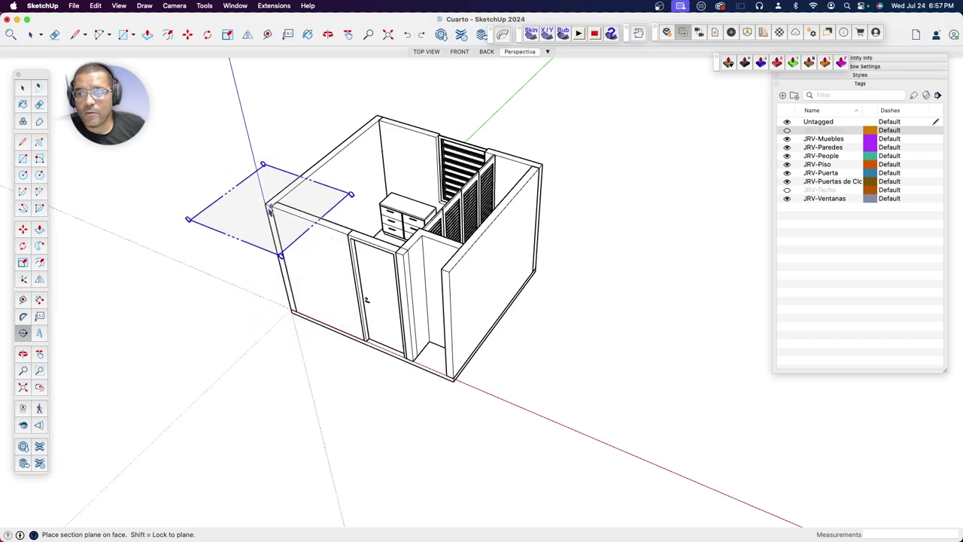
click(305, 276)
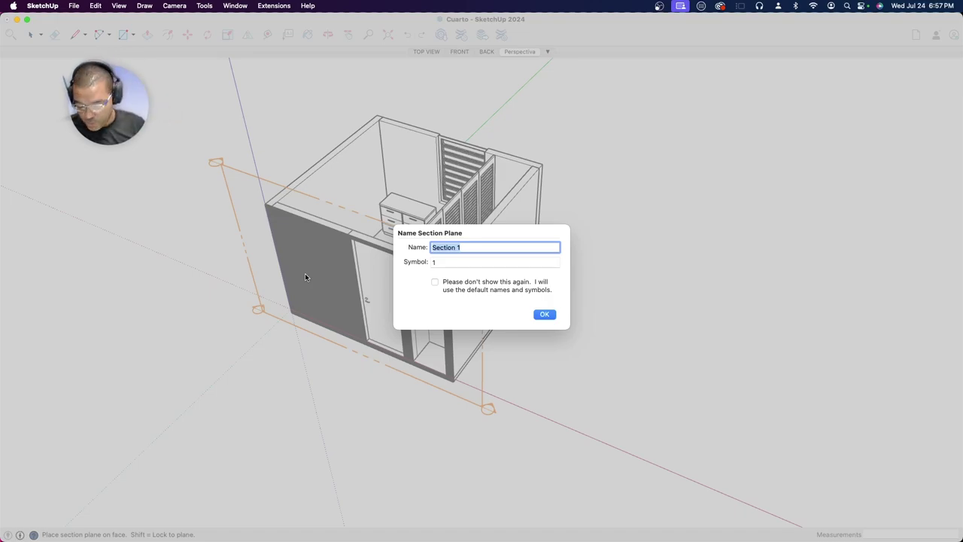
text(Secc)
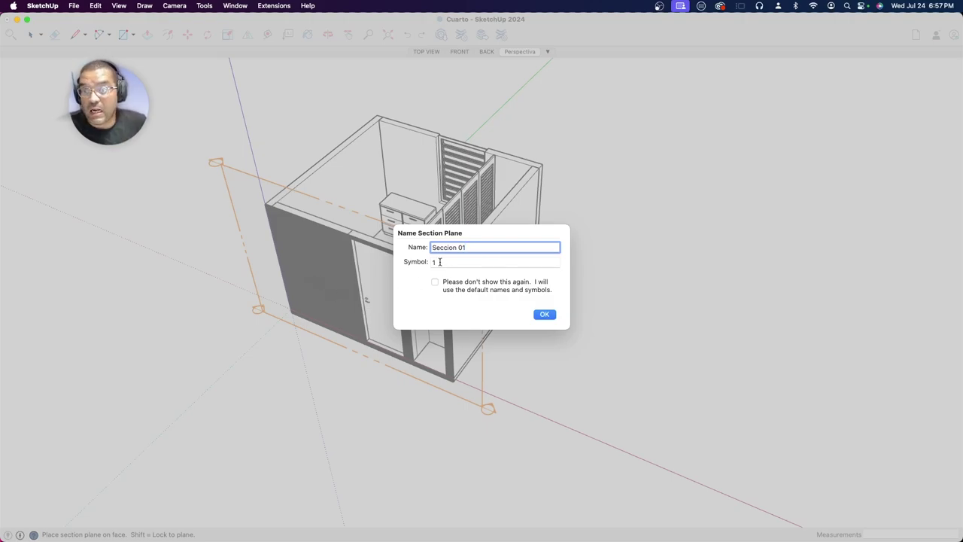
key(Tab)
text(A)
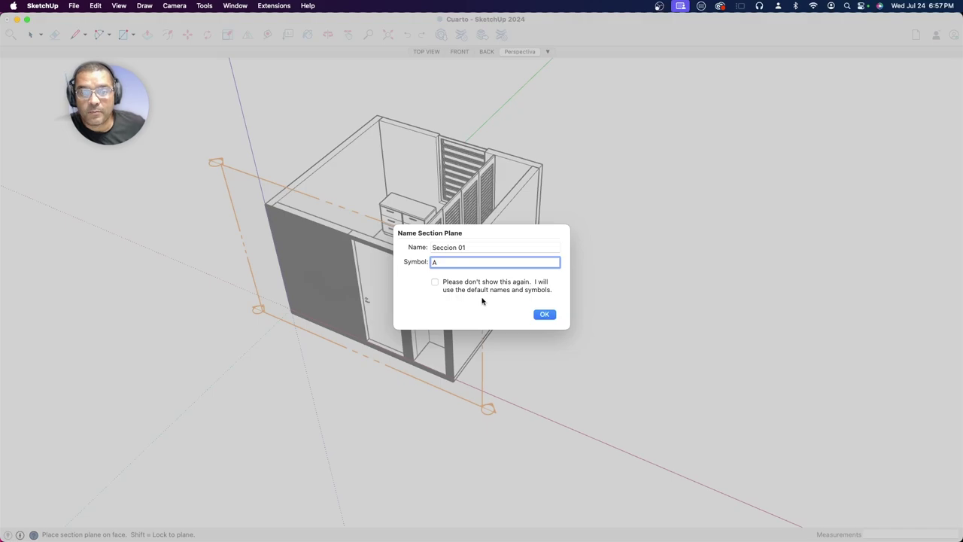
click(546, 314)
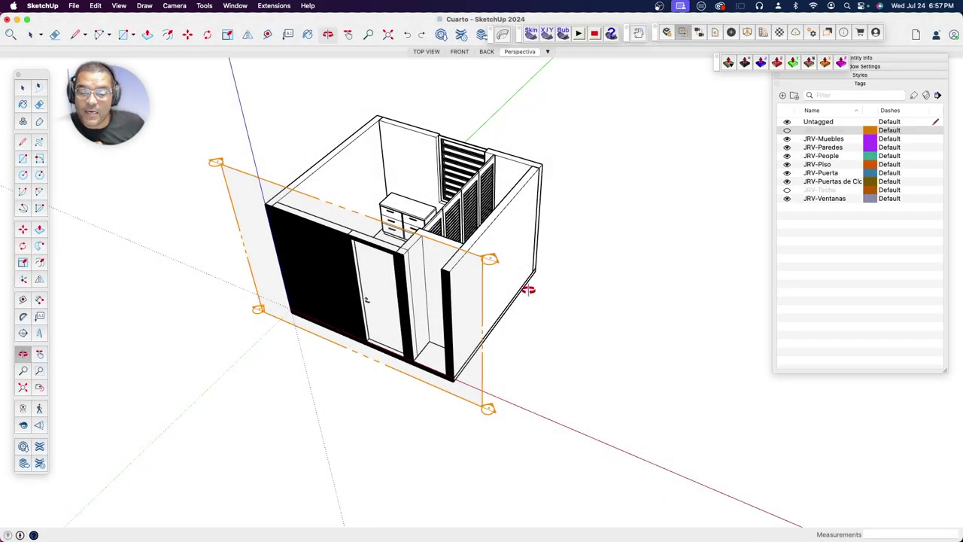
scroll(497, 263, up, 5)
scroll(366, 161, up, 3)
scroll(367, 161, down, 1)
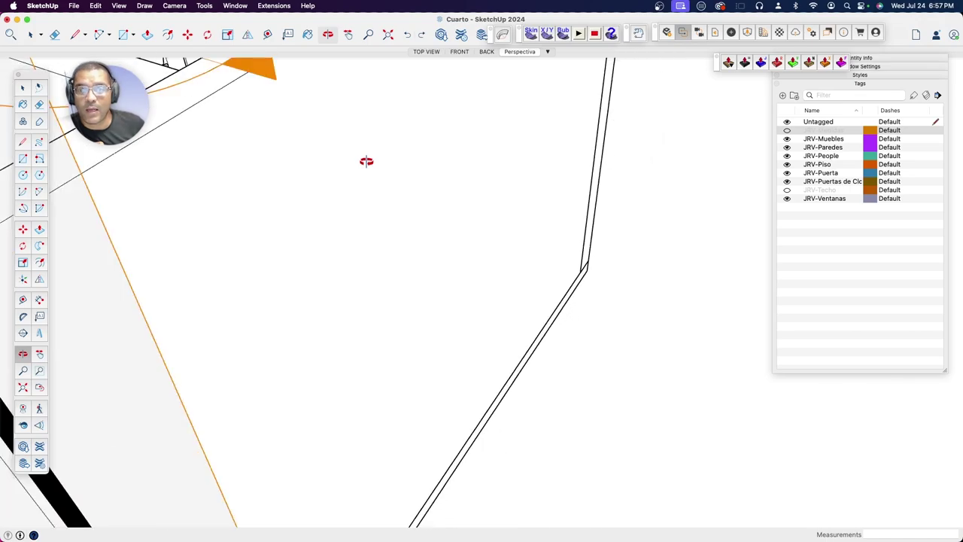
scroll(366, 161, down, 3)
scroll(298, 96, up, 1)
scroll(298, 102, up, 2)
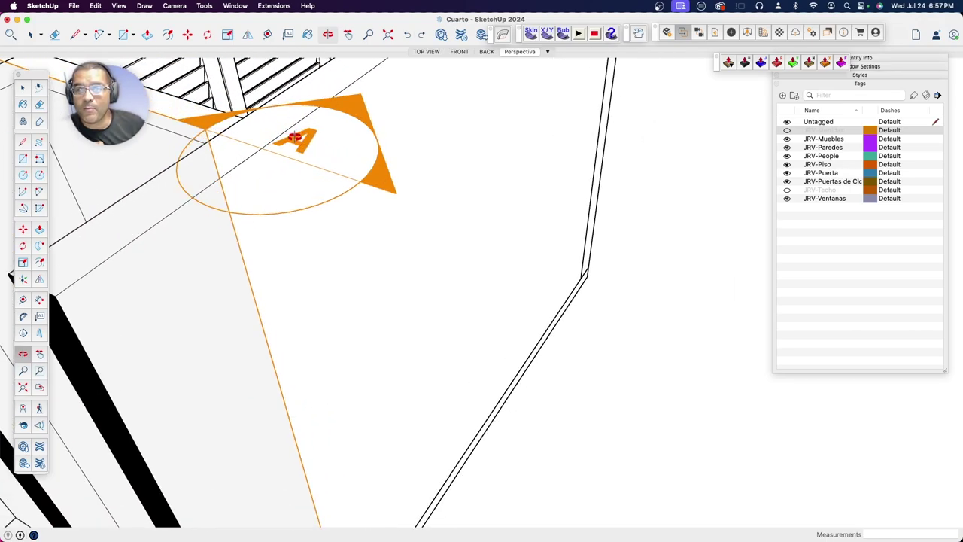
scroll(247, 185, down, 1)
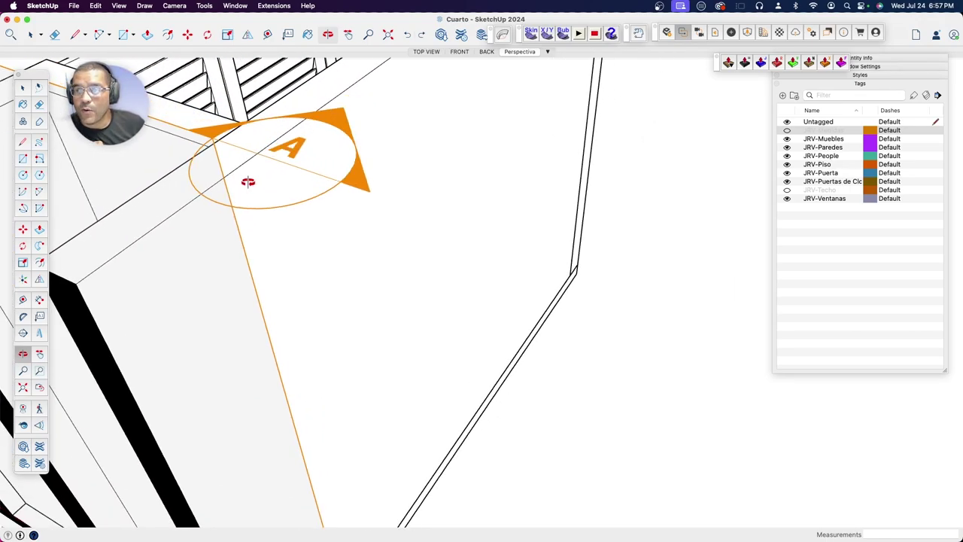
scroll(248, 183, down, 3)
scroll(249, 182, down, 2)
scroll(249, 182, down, 3)
scroll(248, 182, down, 2)
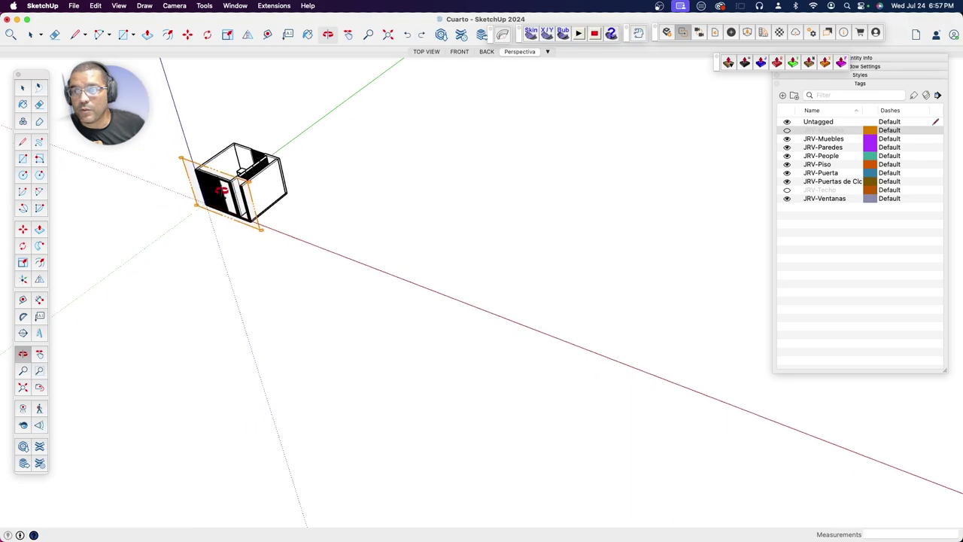
scroll(162, 179, up, 3)
scroll(162, 178, up, 2)
scroll(338, 175, down, 3)
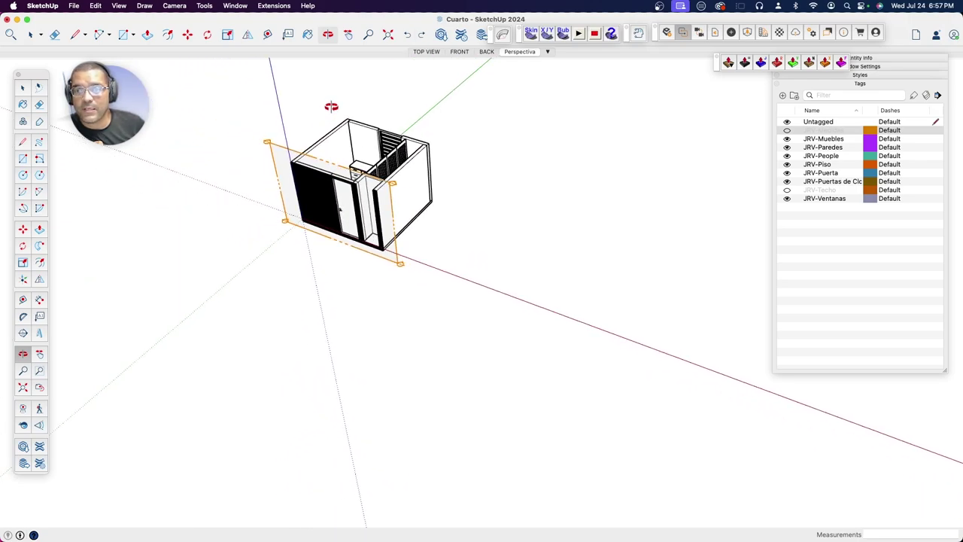
scroll(331, 107, up, 3)
scroll(331, 107, up, 2)
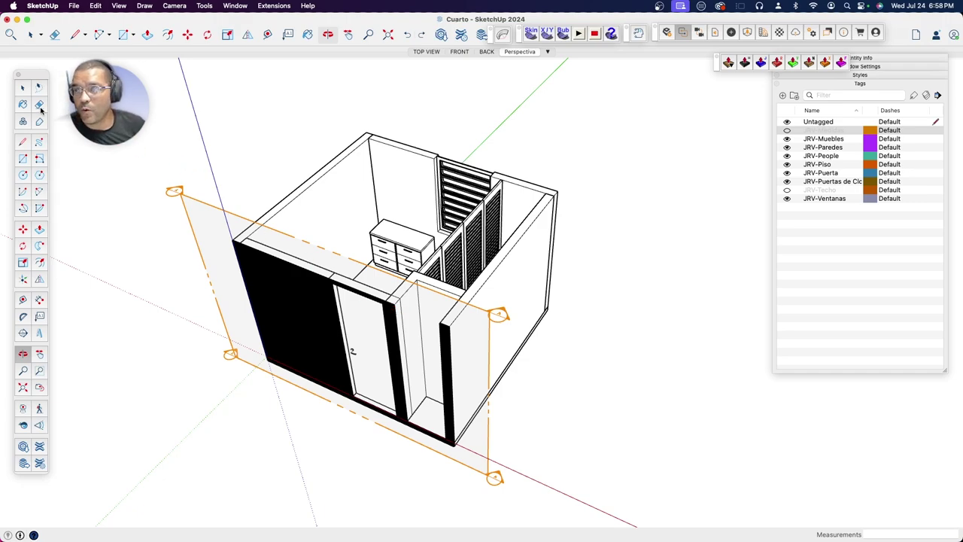
click(23, 88)
key(m)
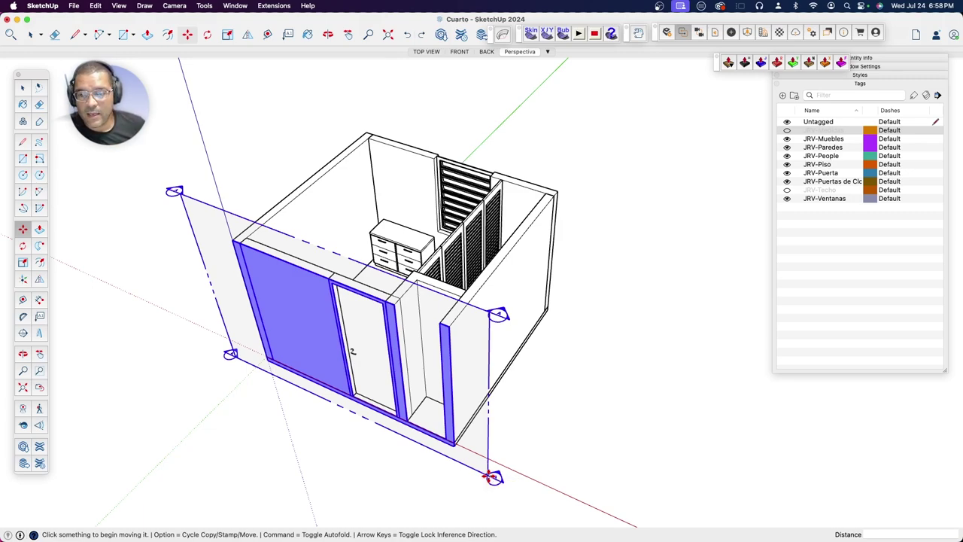
Step: Move the Seccion 01 plane 4' 9 15/16" into the room, cutting through bed and closet
click(489, 475)
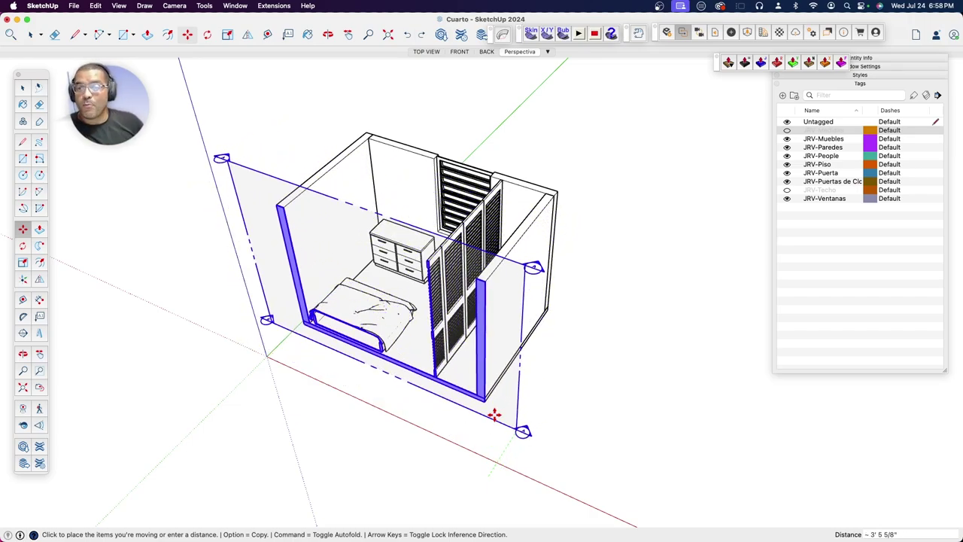
scroll(494, 414, up, 2)
scroll(494, 415, up, 1)
scroll(493, 410, down, 2)
scroll(494, 409, down, 2)
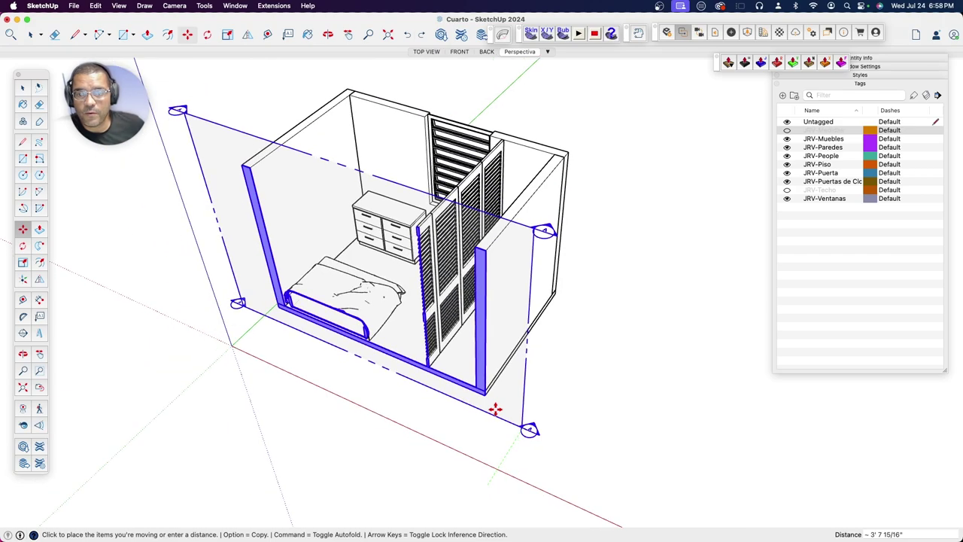
scroll(504, 384, down, 1)
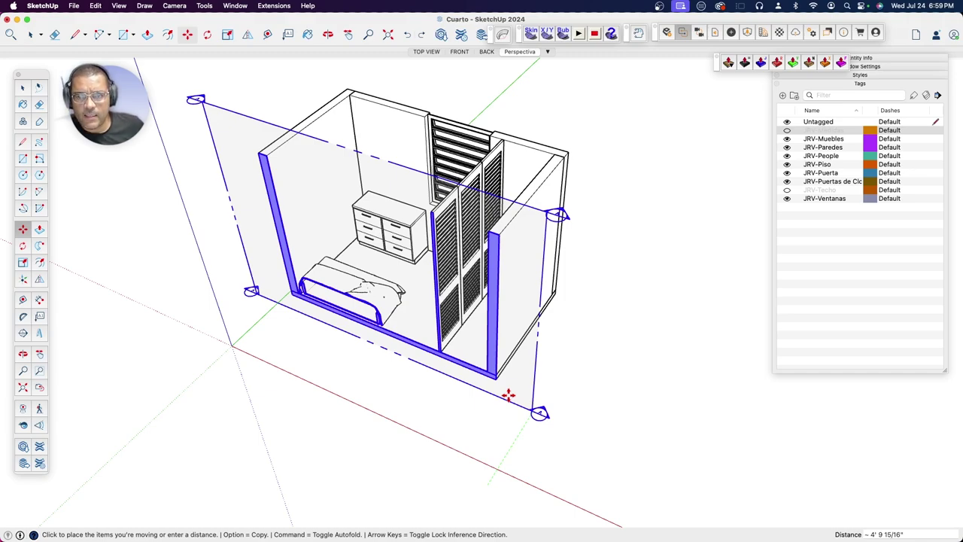
click(509, 395)
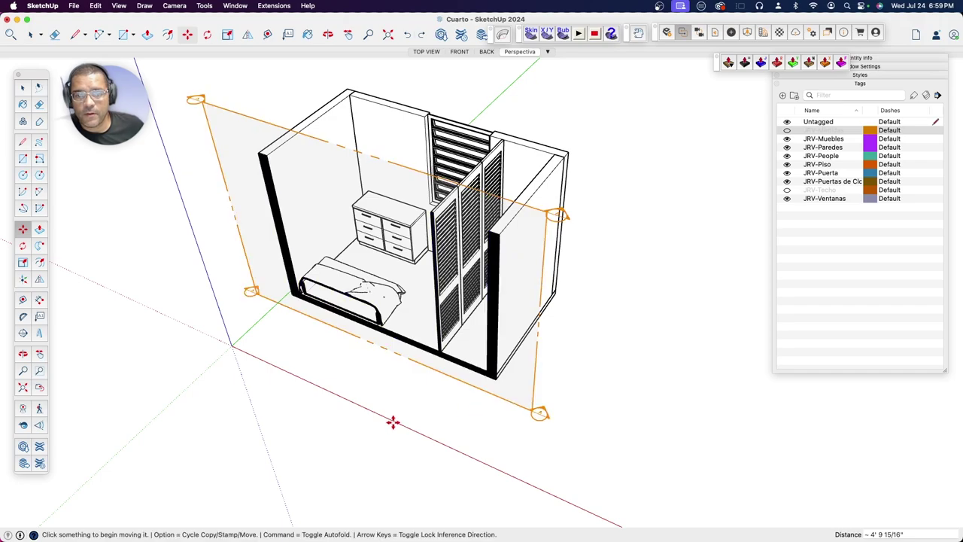
Step: Orbit to a straight-on view of the cut and switch to parallel projection
middle_drag(452, 445, 510, 308)
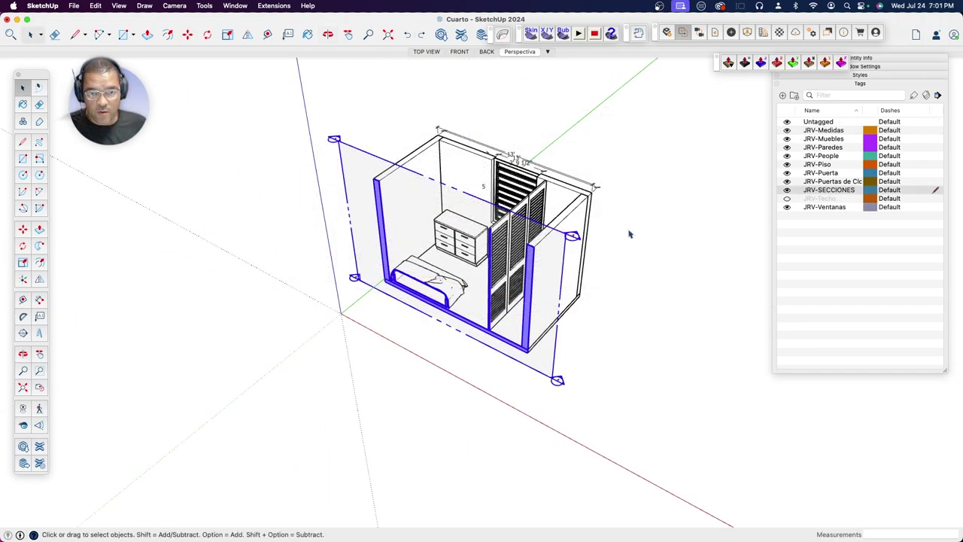
mouse_move(599, 306)
mouse_down()
mouse_move(650, 261)
mouse_move(652, 196)
mouse_up()
click(174, 5)
click(181, 60)
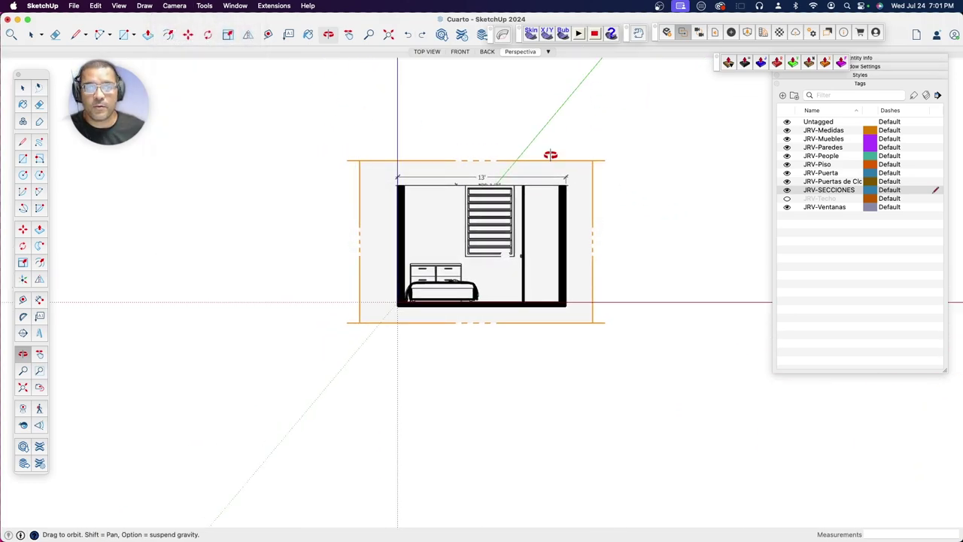
Step: Zoom in and pan to recentre the sectional elevation of the room
scroll(504, 196, up, 3)
scroll(504, 195, up, 2)
scroll(504, 196, up, 1)
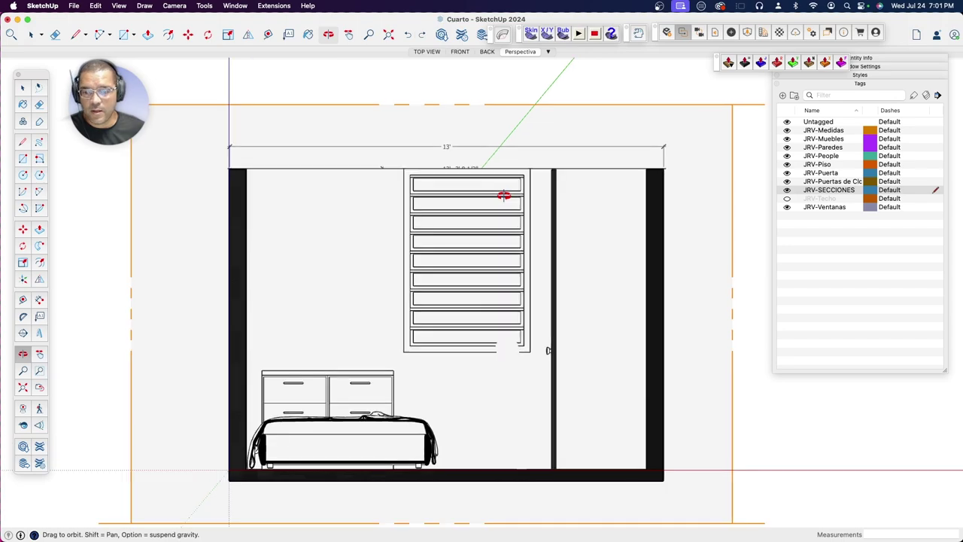
scroll(505, 195, up, 2)
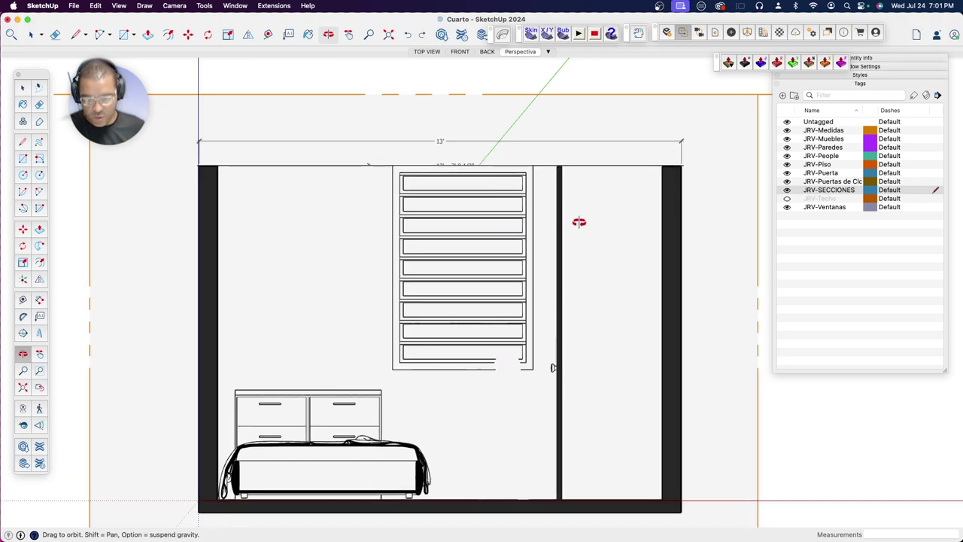
key(h)
mouse_move(580, 221)
mouse_down()
mouse_move(583, 243)
mouse_move(572, 216)
mouse_up()
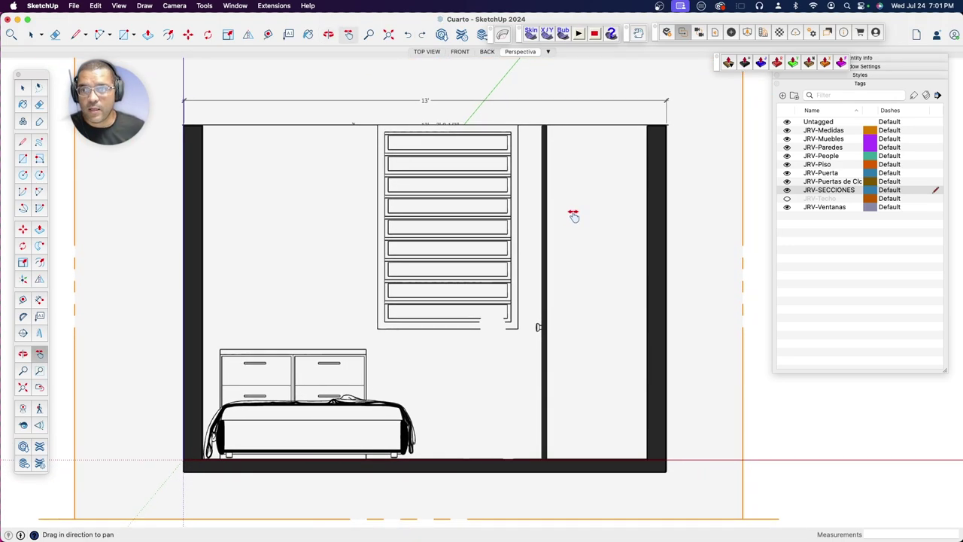
click(174, 6)
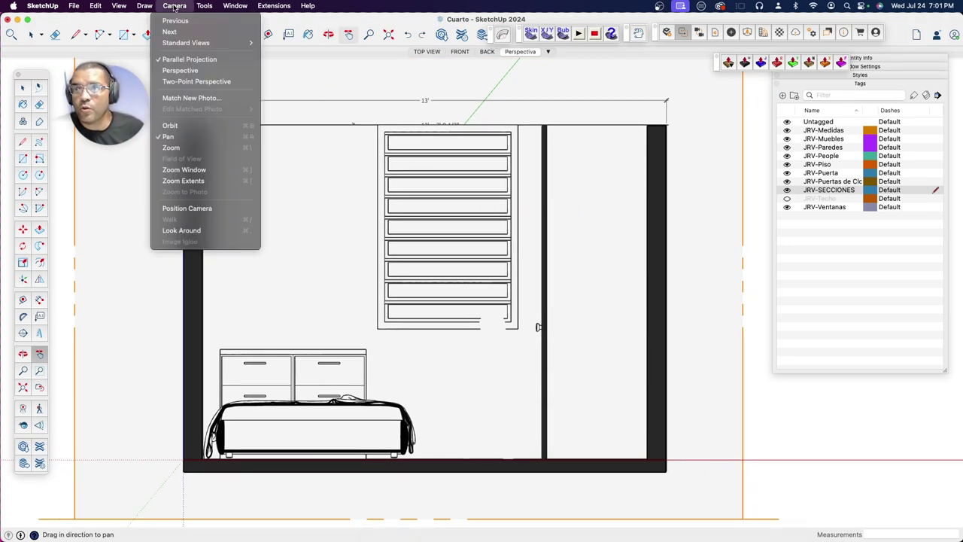
Step: Toggle the camera to Perspective and back to Parallel Projection, then return to Select
click(175, 68)
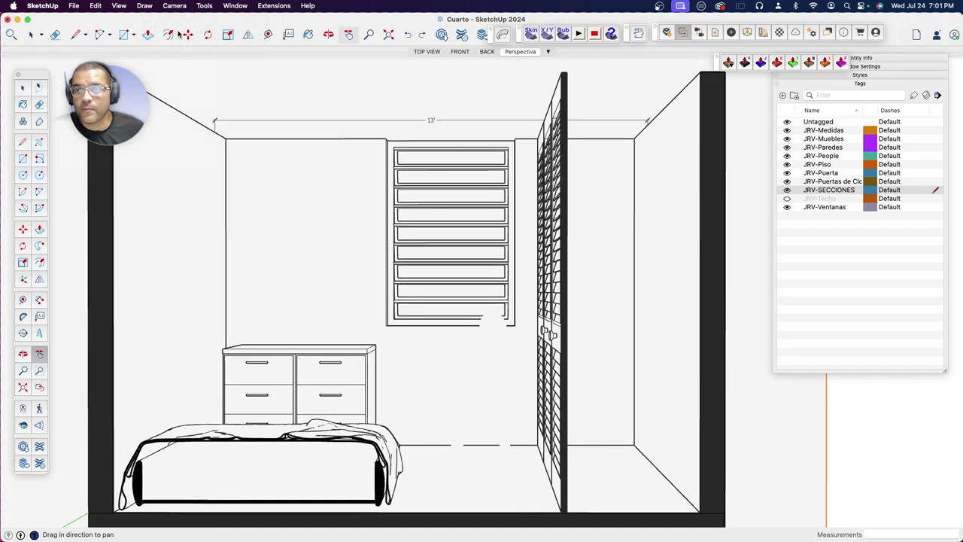
click(174, 6)
click(169, 62)
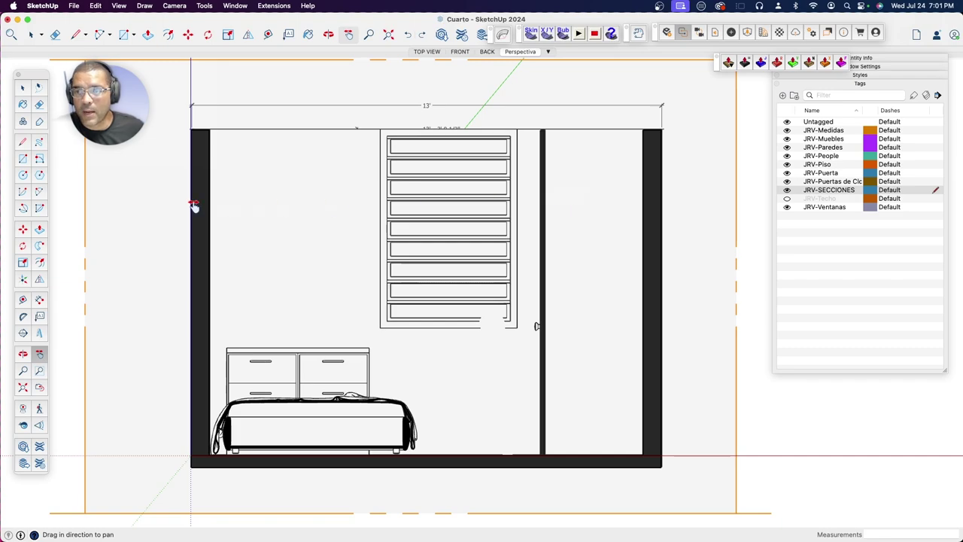
click(21, 88)
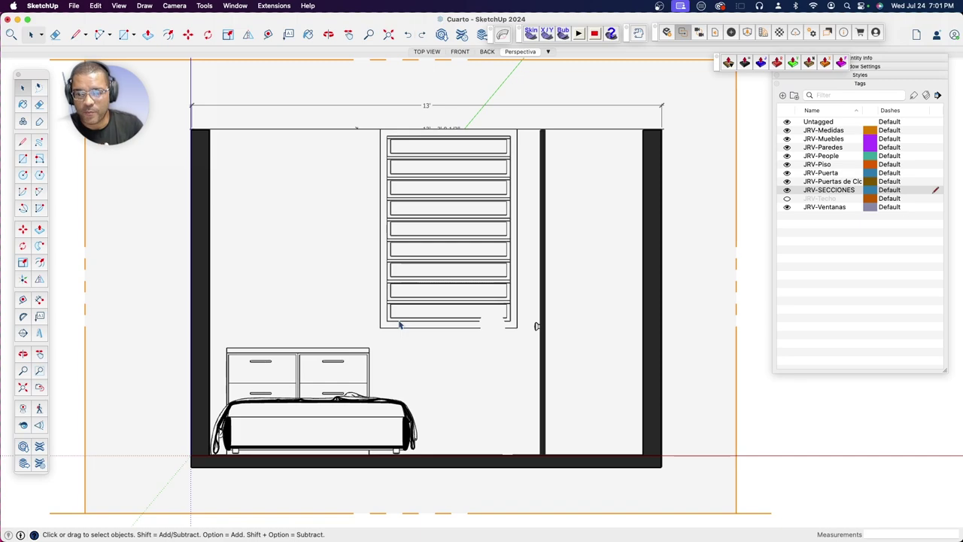
Step: Make JRV-Medidas the active tag and start a dimension at the wardrobe's bottom-left corner
click(815, 223)
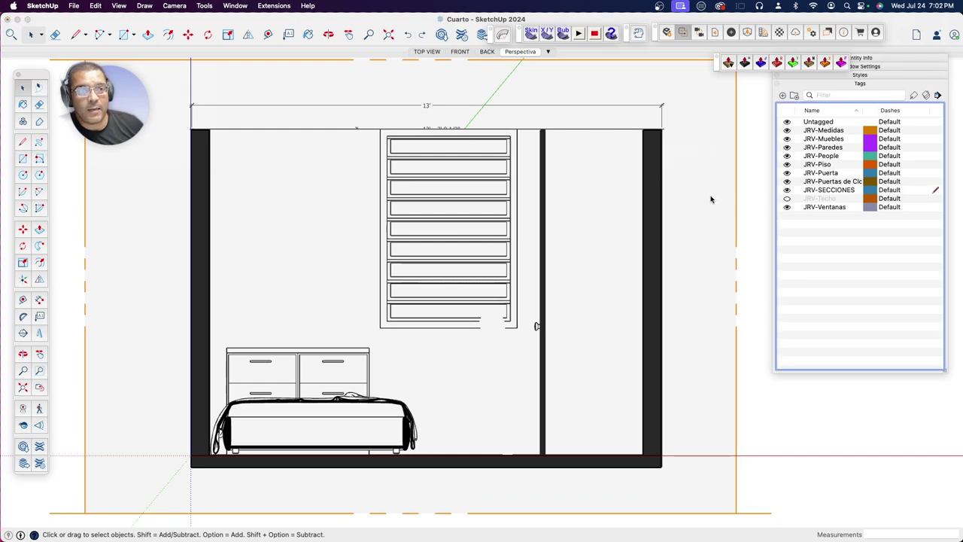
click(765, 244)
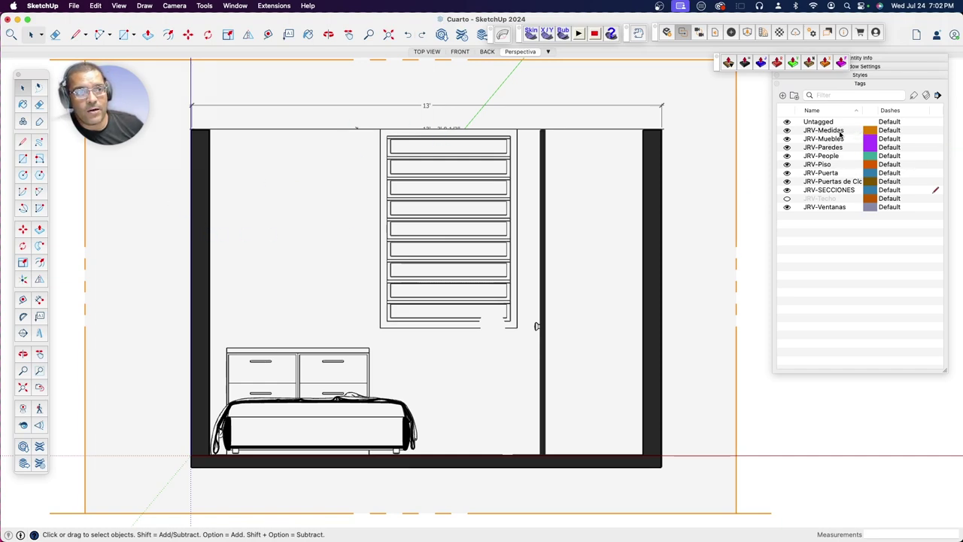
click(937, 132)
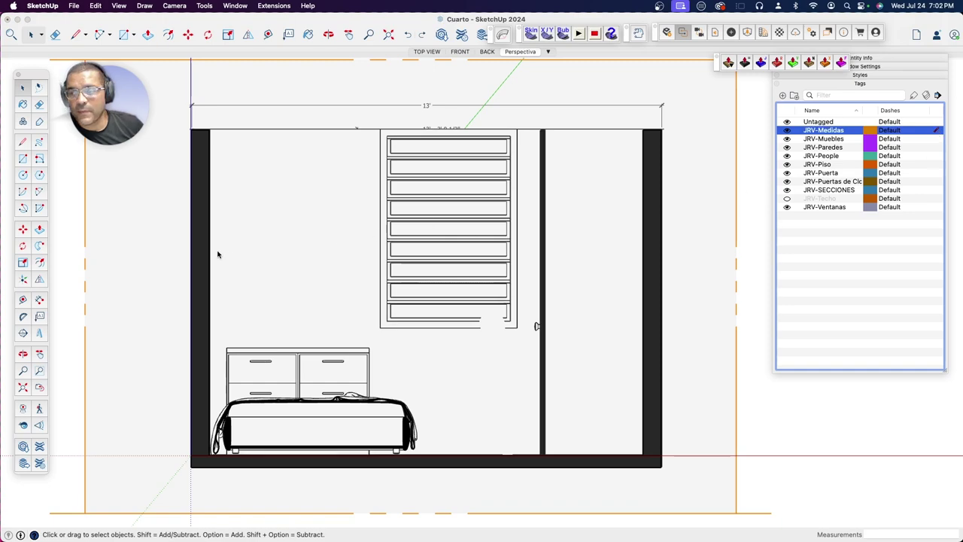
click(39, 300)
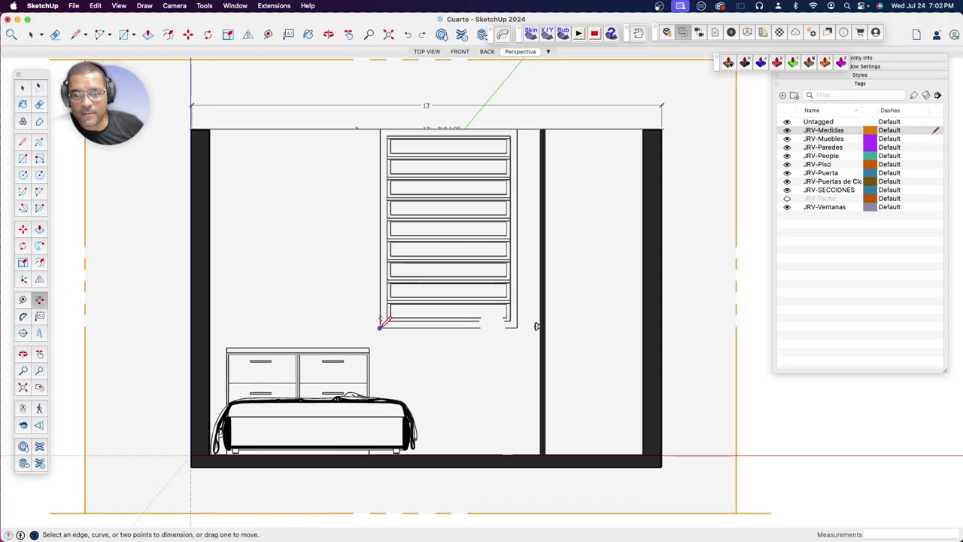
click(379, 328)
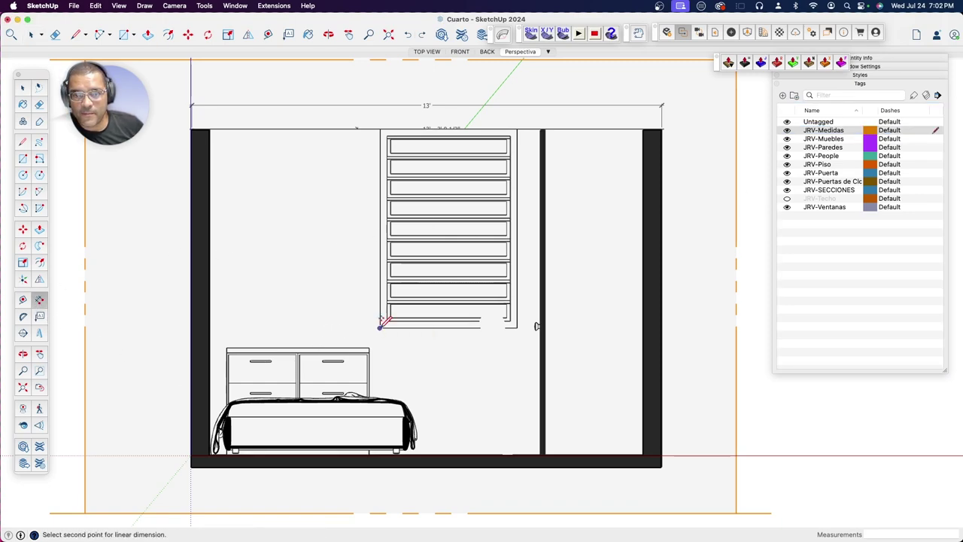
Step: Add the 3' 9 1/2" wardrobe width, 5' 6" wardrobe height and 2' 8 3/4" floor dimensions
click(516, 328)
click(516, 347)
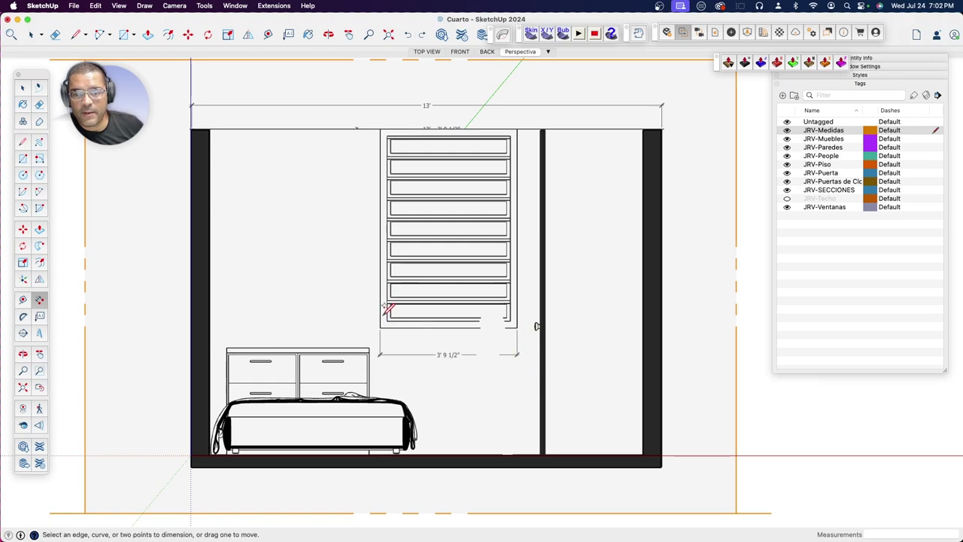
click(380, 328)
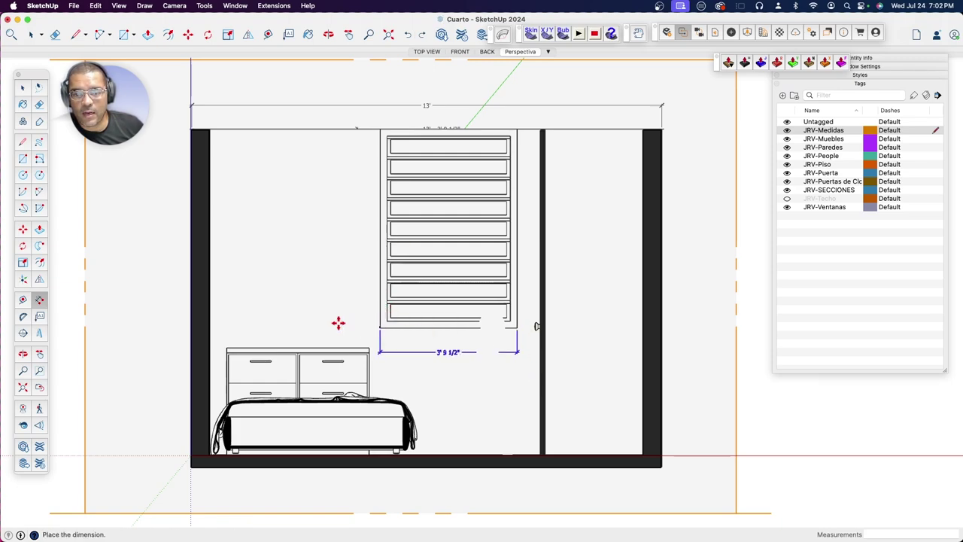
click(361, 328)
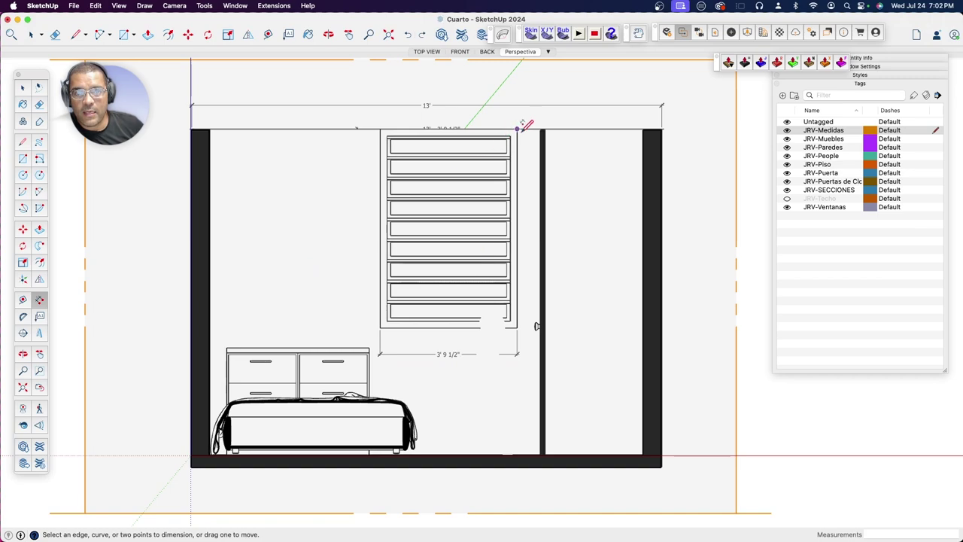
click(379, 130)
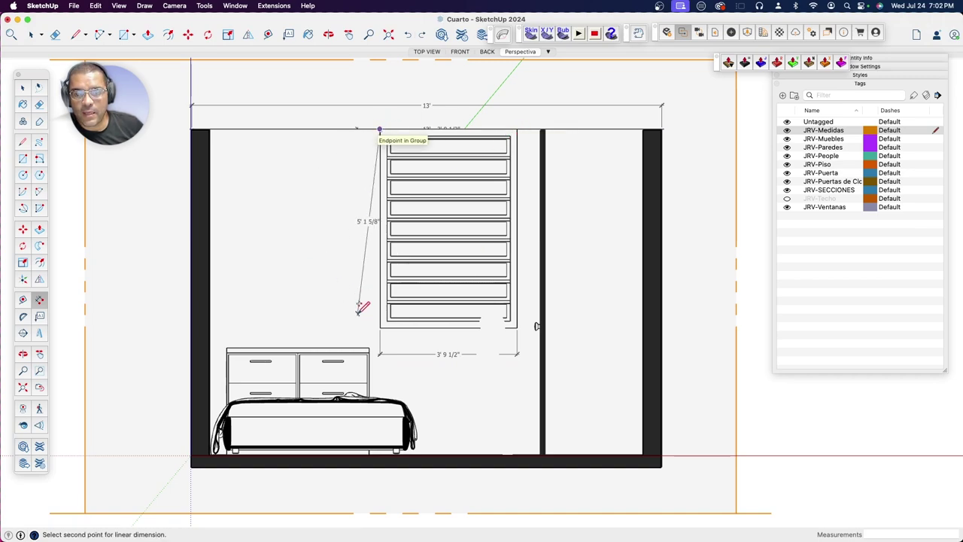
click(379, 328)
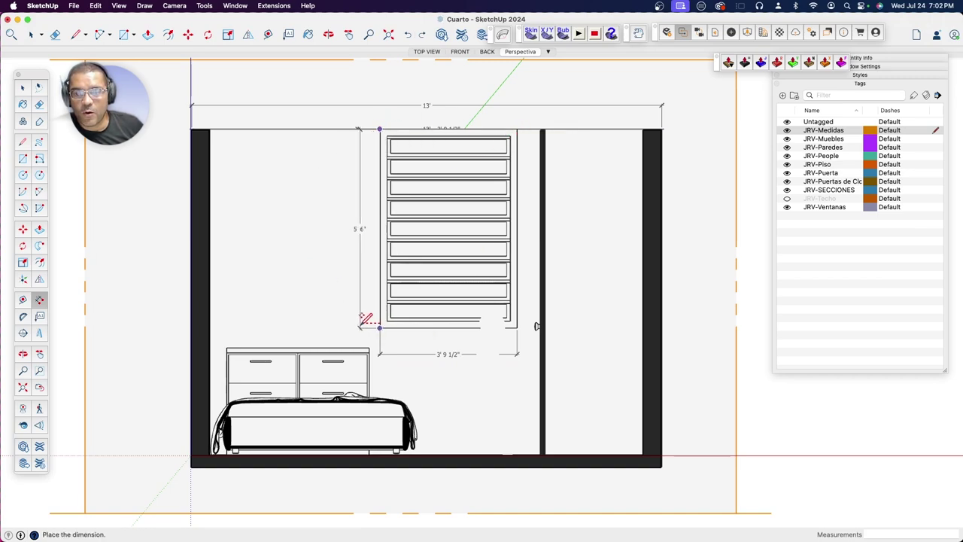
click(363, 319)
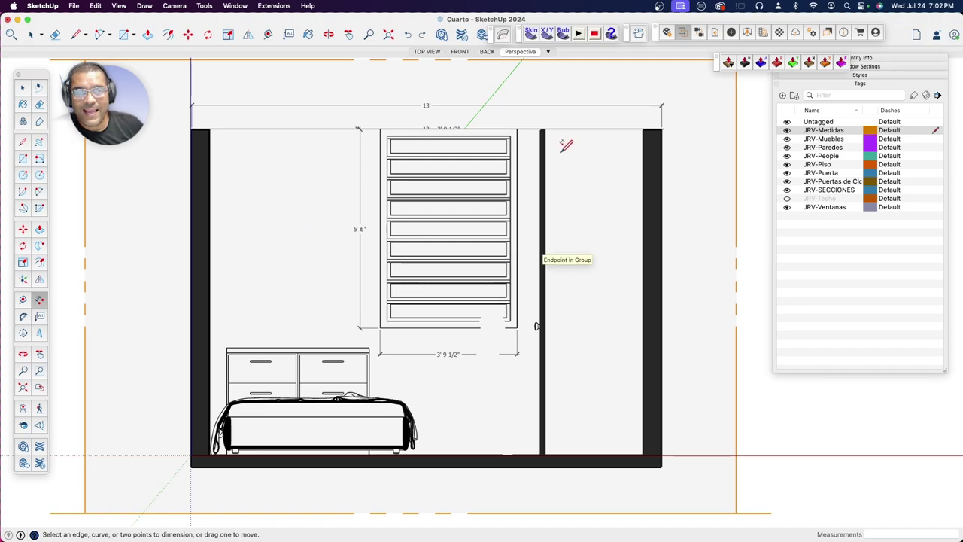
click(544, 454)
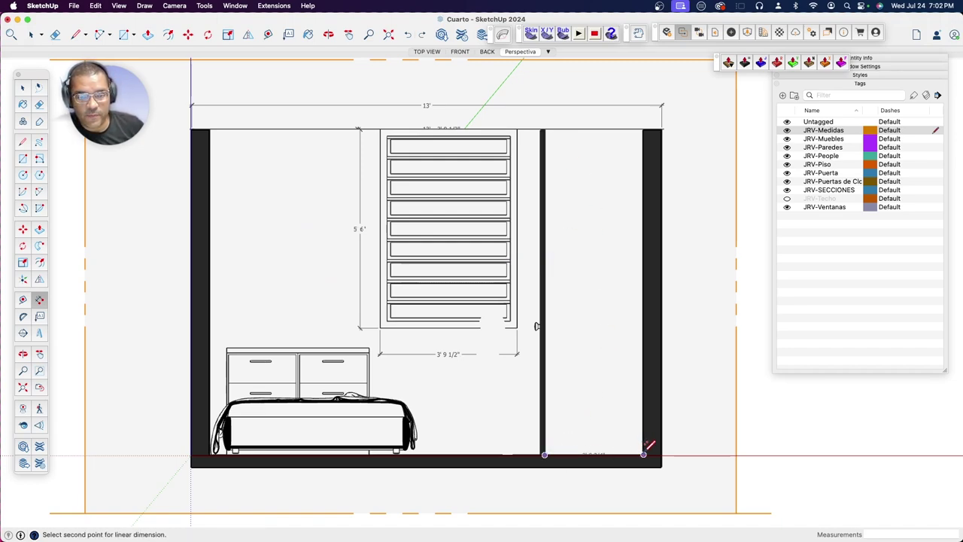
click(644, 452)
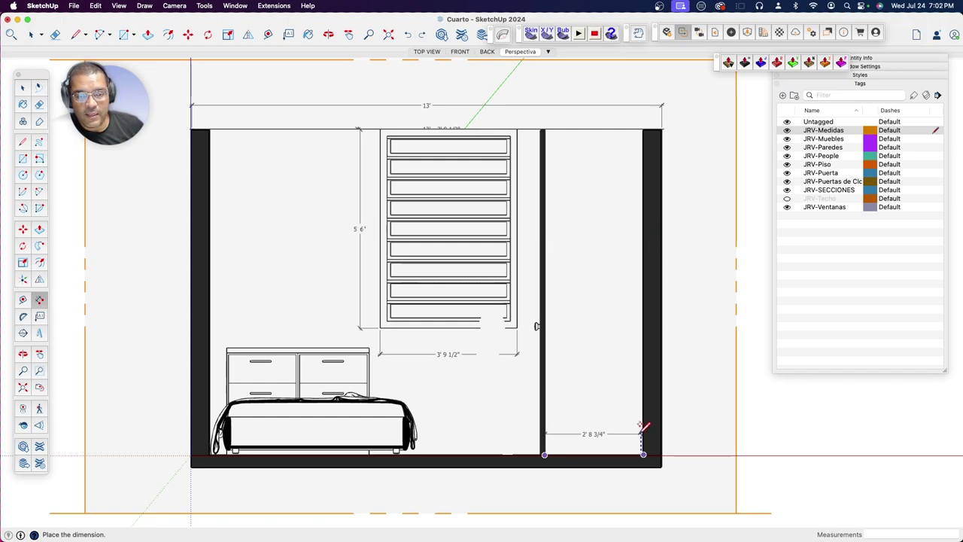
click(642, 430)
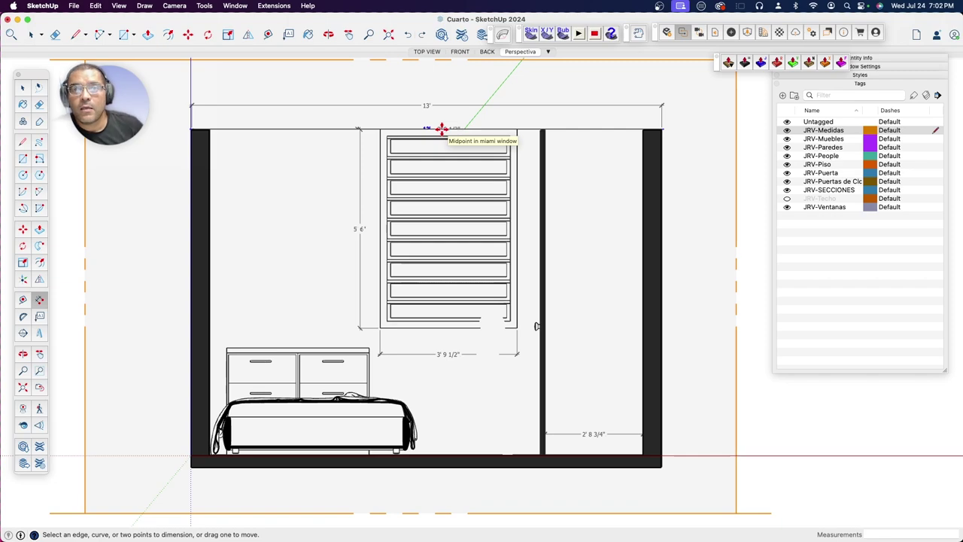
Step: Erase the stray dimension text and hide the small item above the wardrobe
click(21, 88)
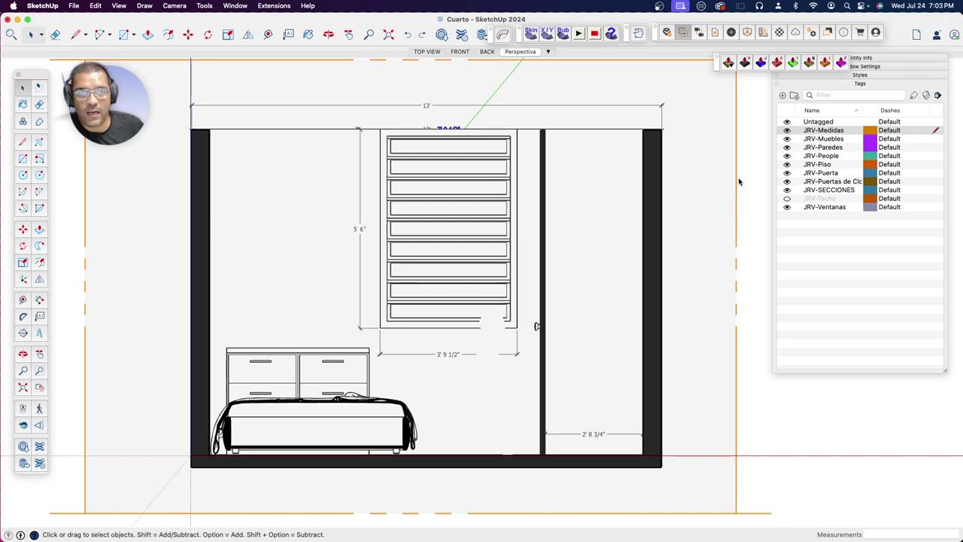
right_click(453, 128)
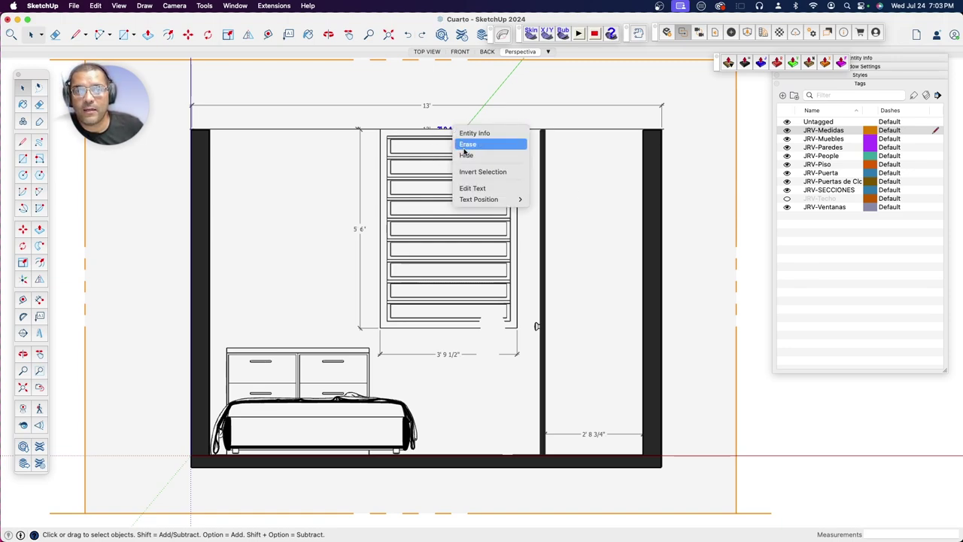
click(459, 144)
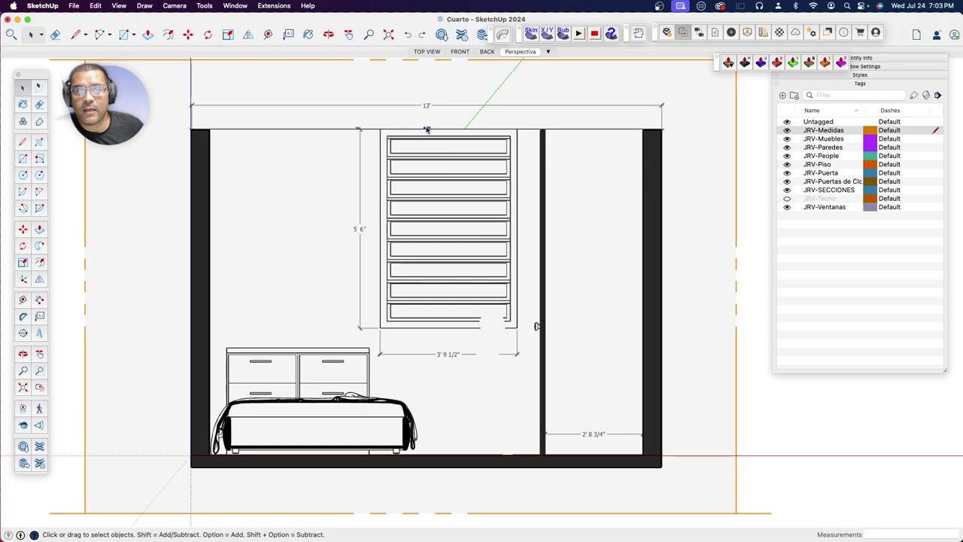
right_click(427, 130)
click(444, 156)
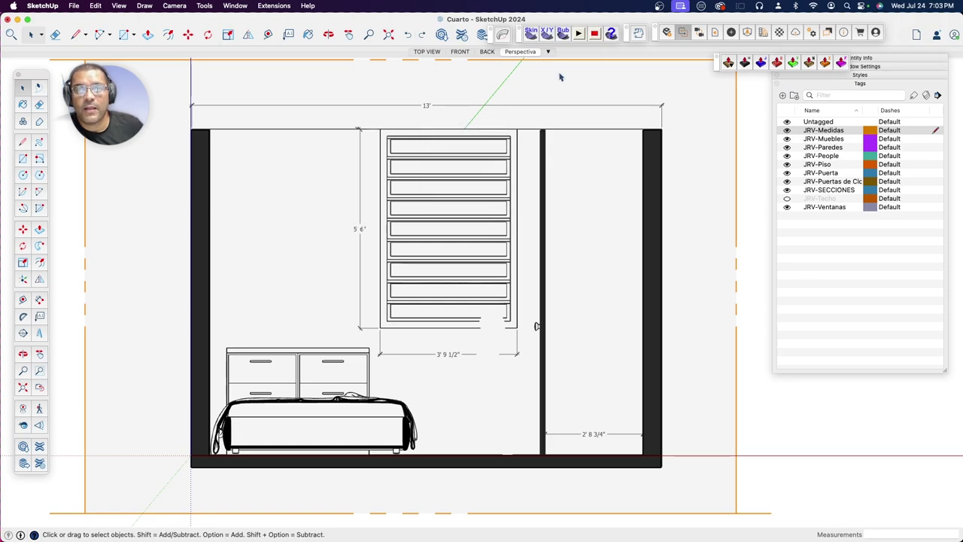
Step: Add a new scene for the elevation and rename Scene 5 with a 'Seccion' name
click(117, 6)
mouse_move(127, 224)
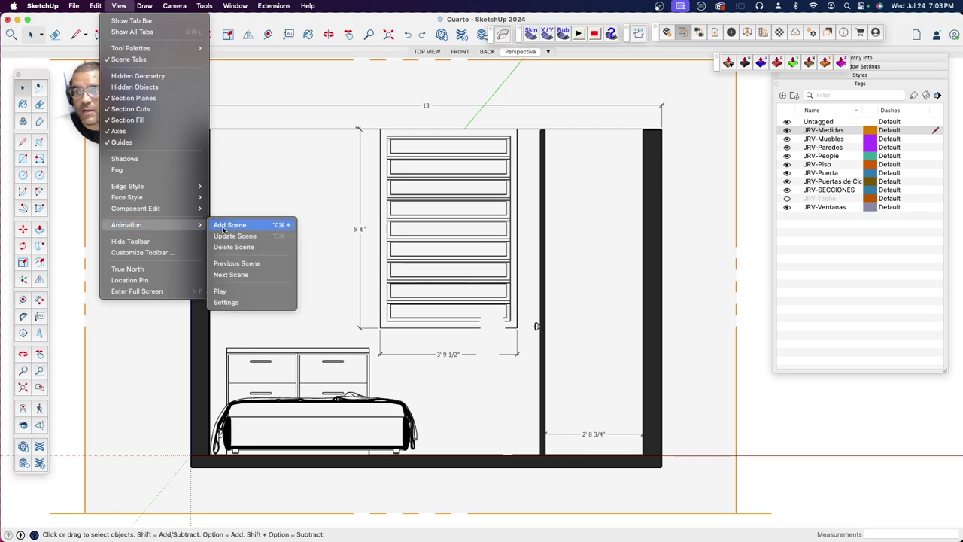
click(225, 225)
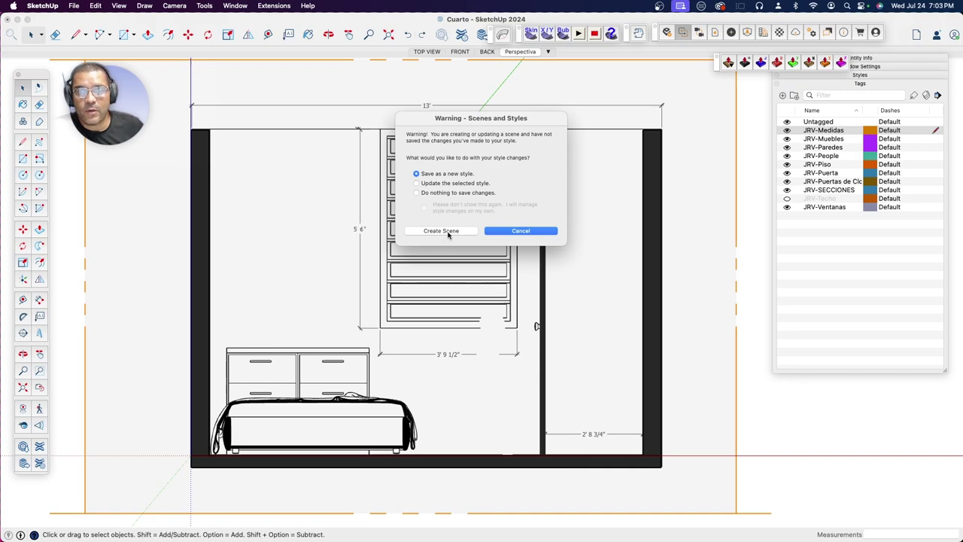
click(441, 231)
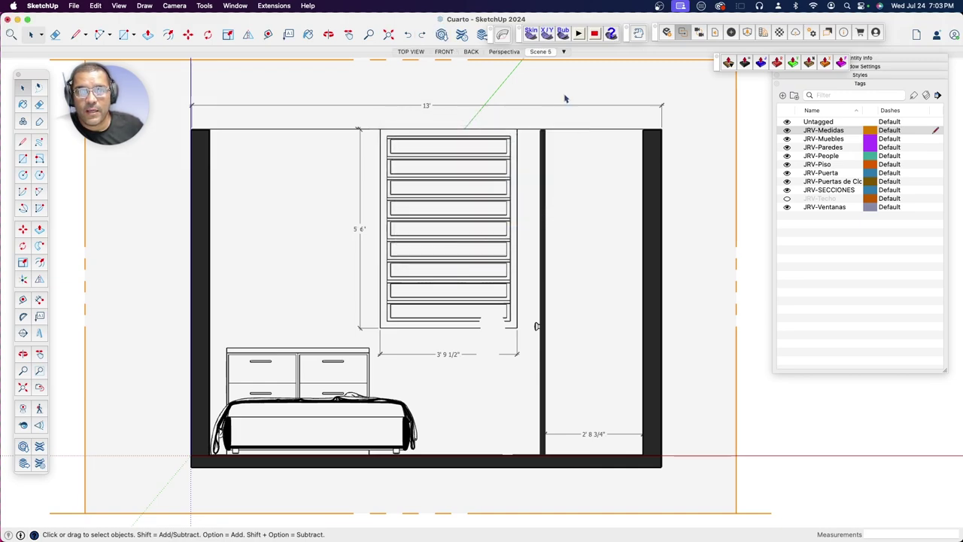
right_click(541, 55)
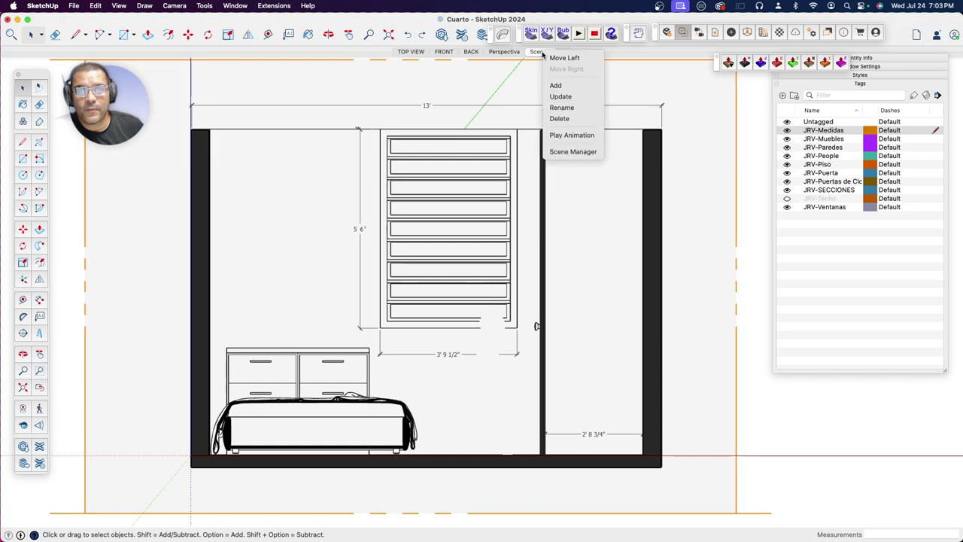
click(561, 108)
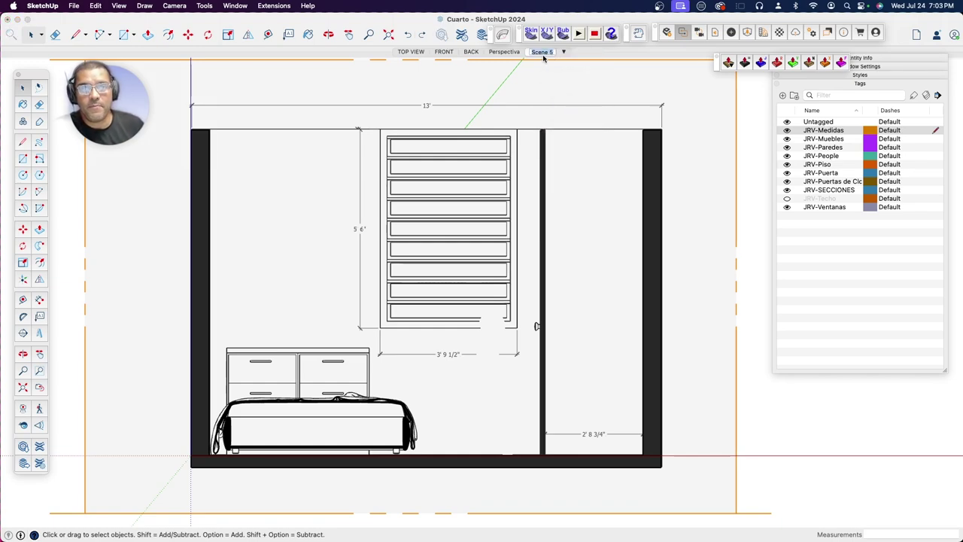
text(Seccion)
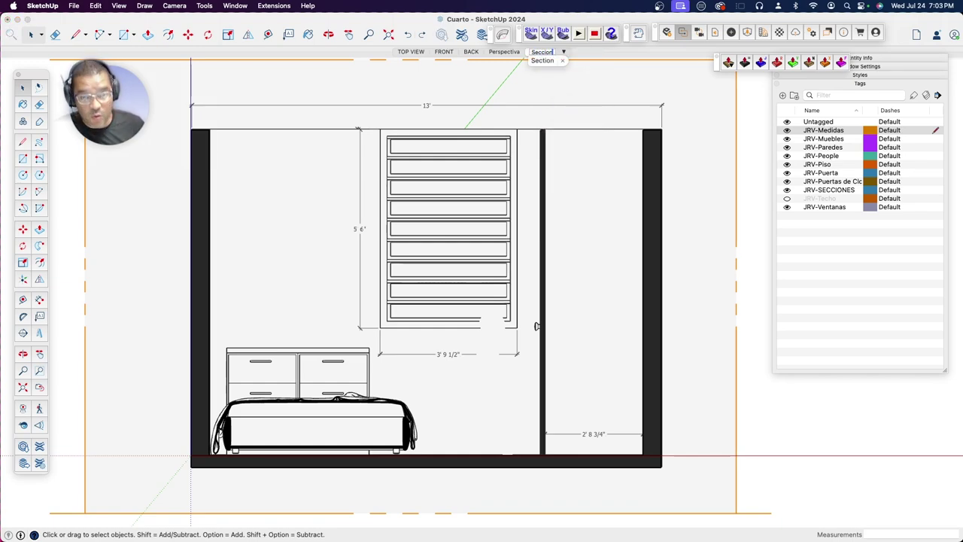
text(n 1A)
key(Return)
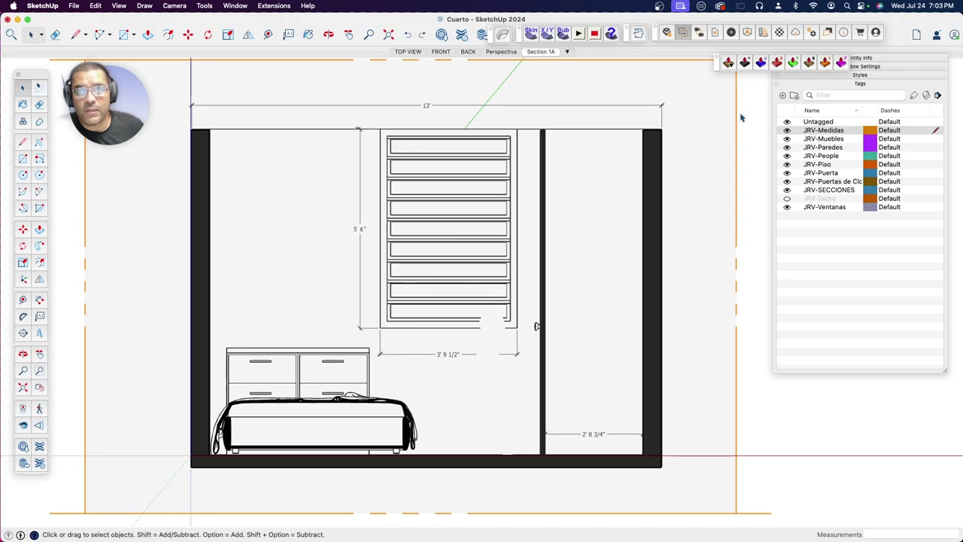
Step: Switch to the Perspectiva scene, then to the Section 1A elevation scene
click(502, 53)
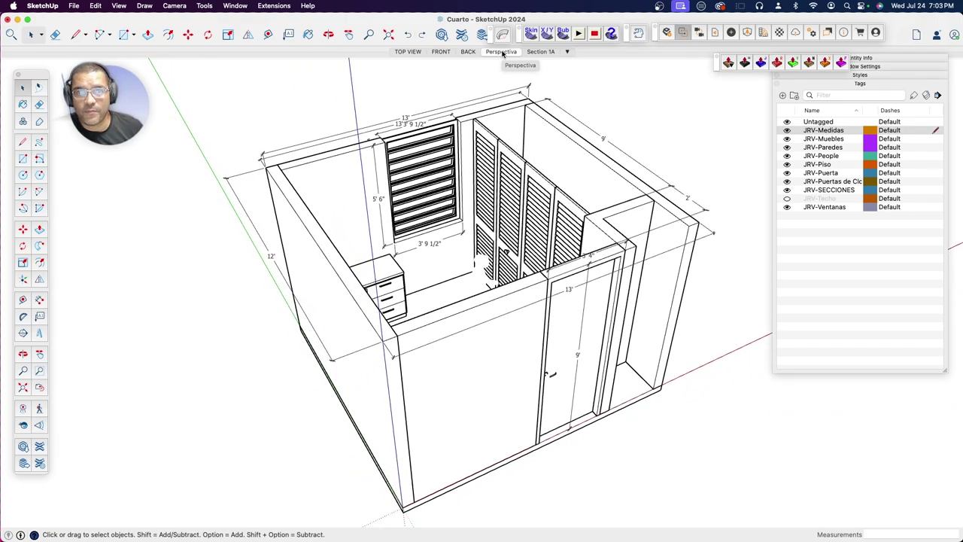
click(542, 52)
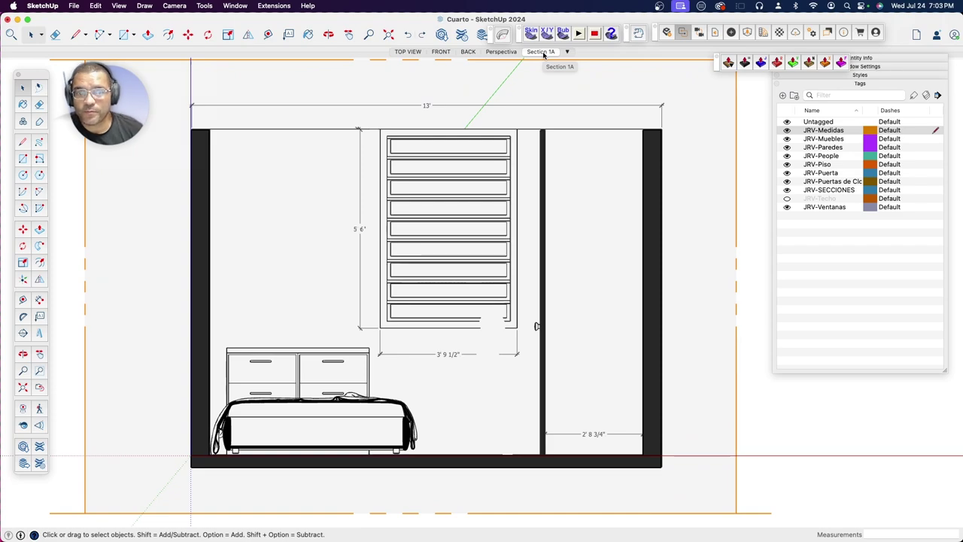
click(23, 88)
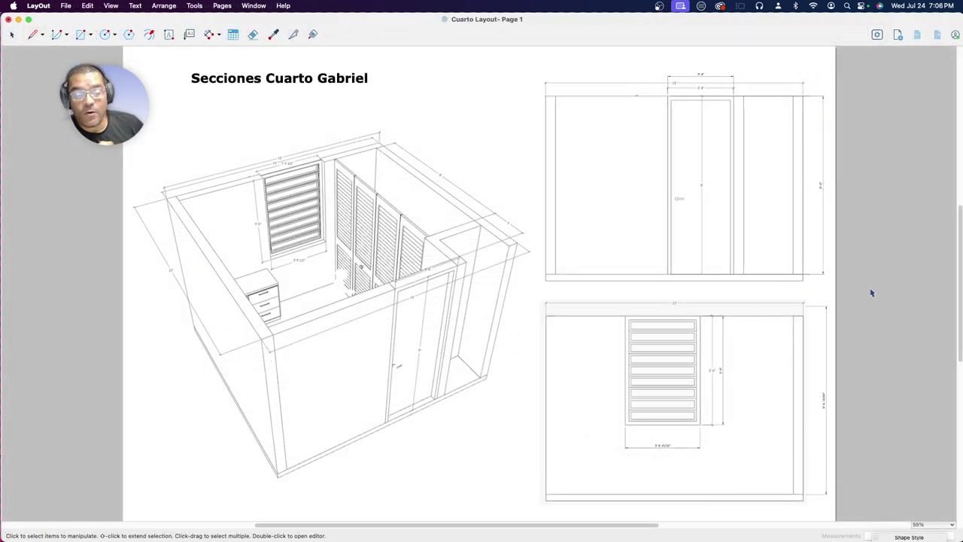
Step: Add a blank Page 2 and insert the Cuarto model file onto it
click(903, 35)
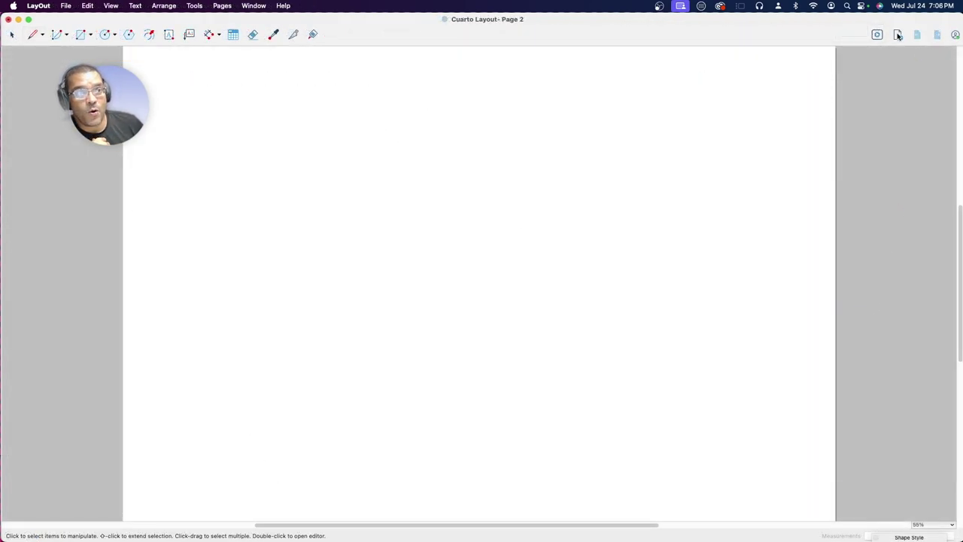
right_click(409, 187)
click(382, 185)
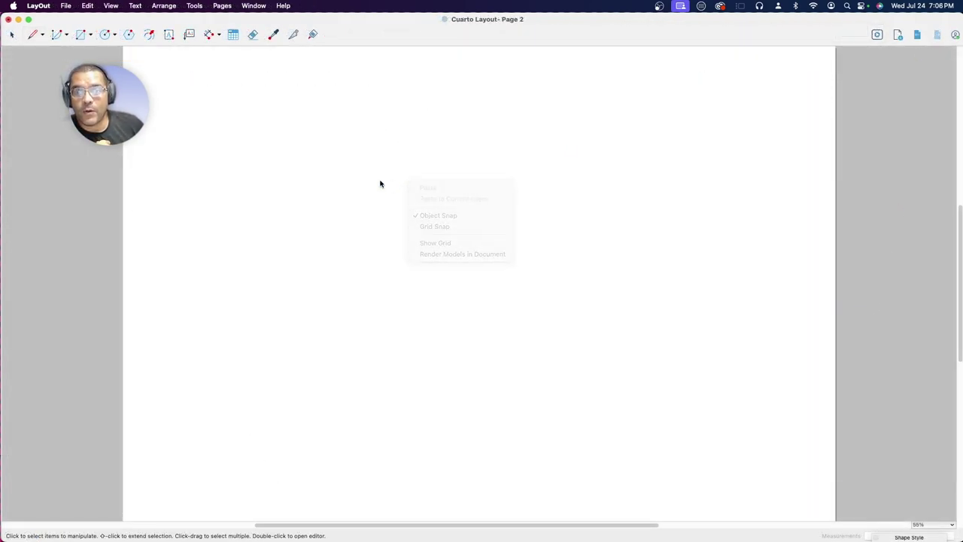
click(68, 6)
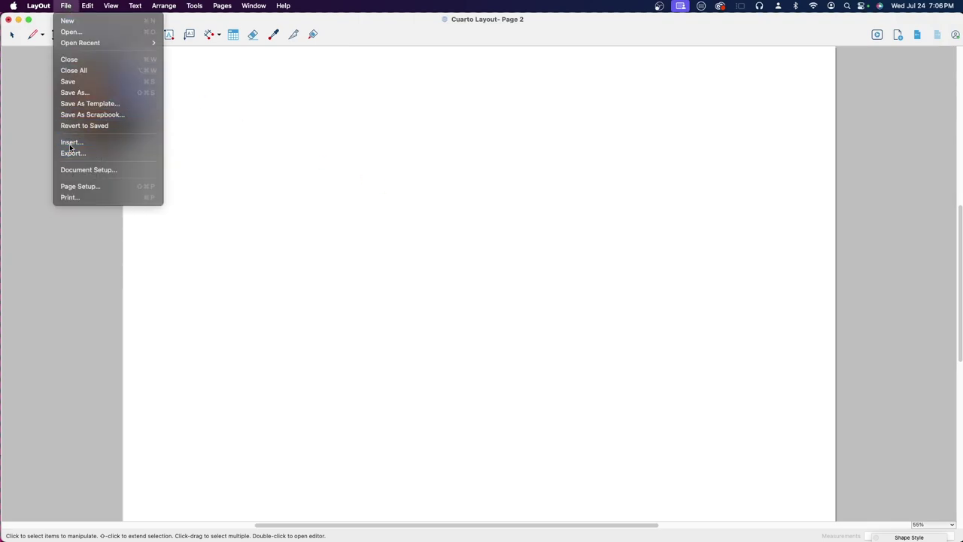
click(300, 226)
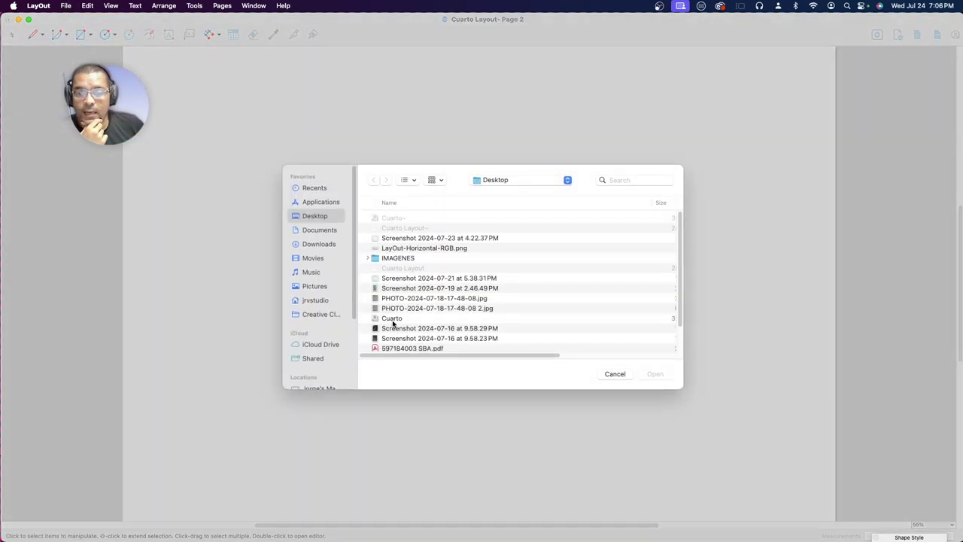
click(392, 319)
double_click(392, 319)
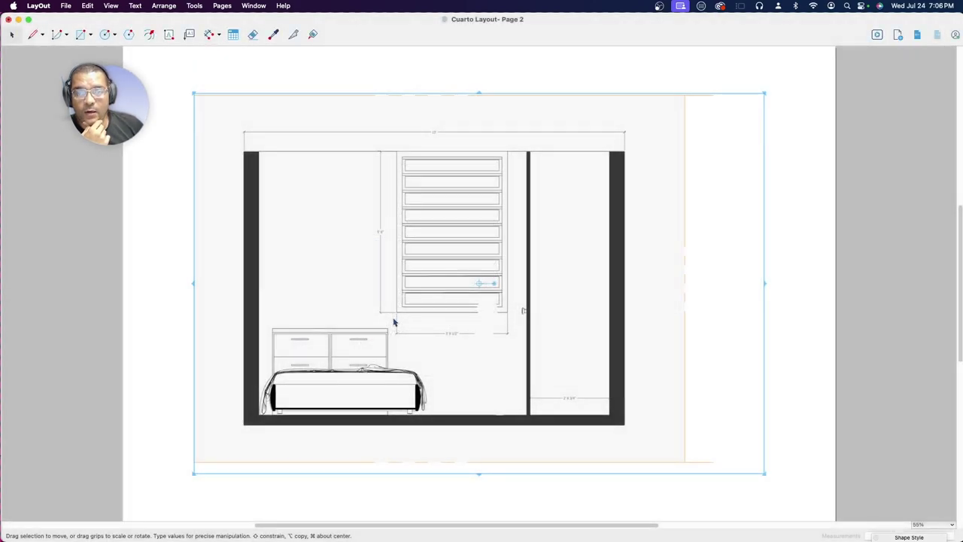
Step: Set the inserted section viewport to 1" = 1'-0" (1:12) scale
click(823, 218)
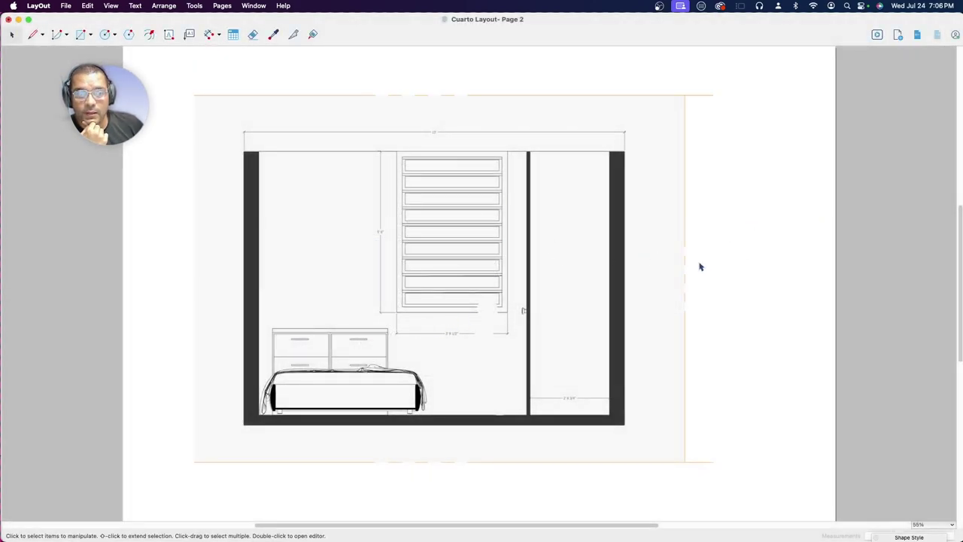
drag(545, 239, 588, 242)
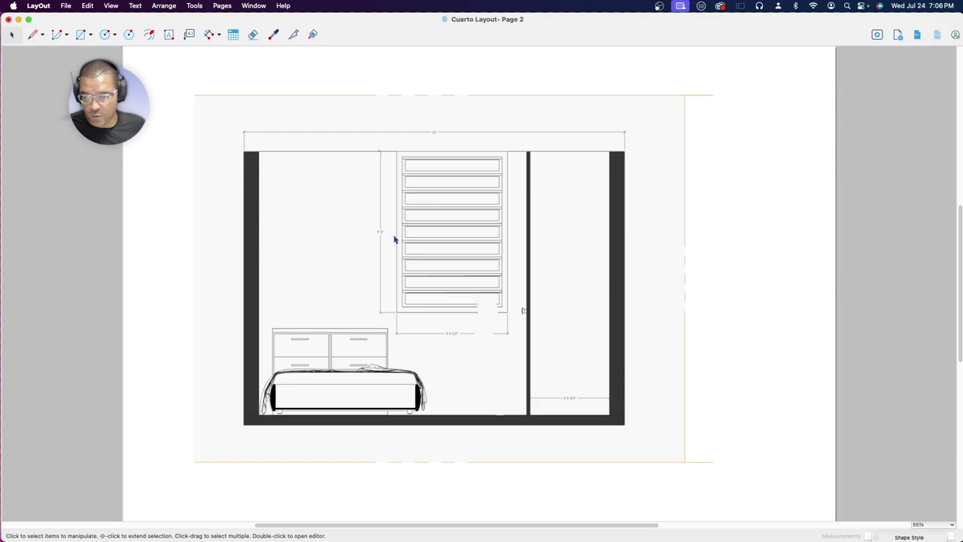
right_click(441, 212)
mouse_move(493, 527)
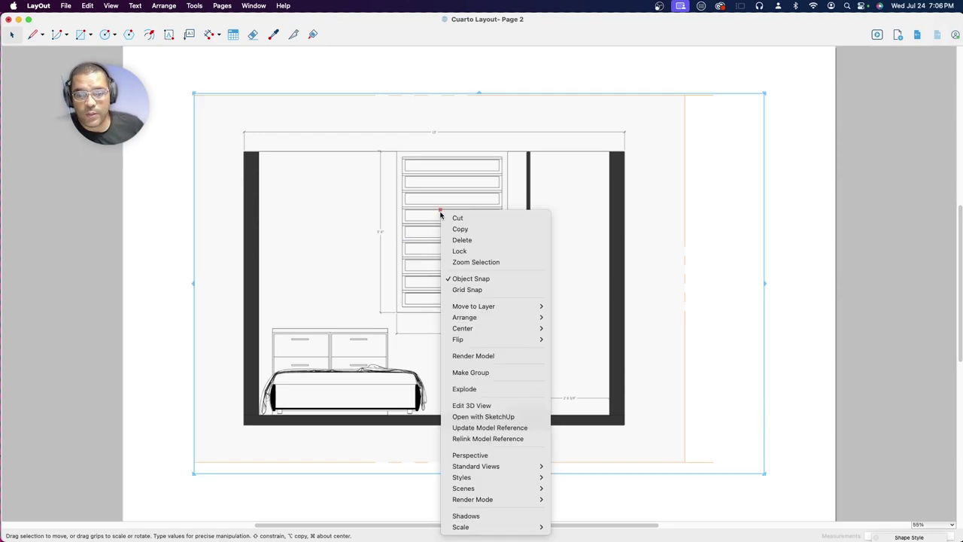
mouse_move(461, 527)
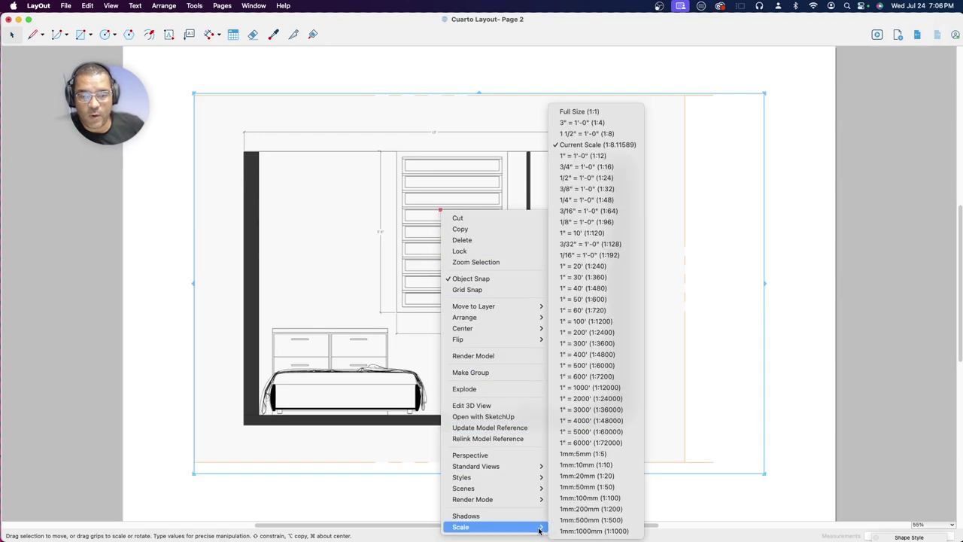
click(574, 156)
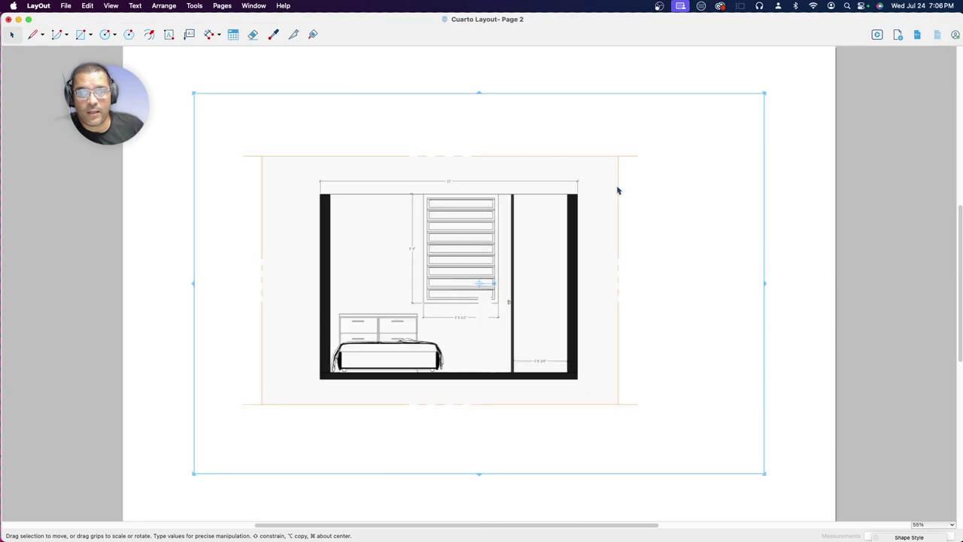
Step: Crop the viewport tight to the drawing on its right, left, top and bottom
drag(765, 284, 584, 288)
drag(192, 284, 314, 284)
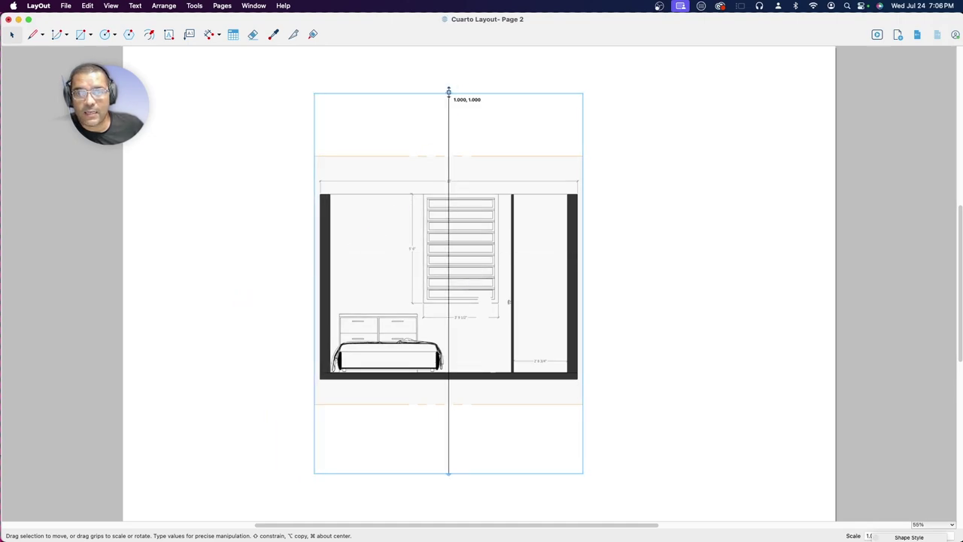
drag(449, 93, 448, 174)
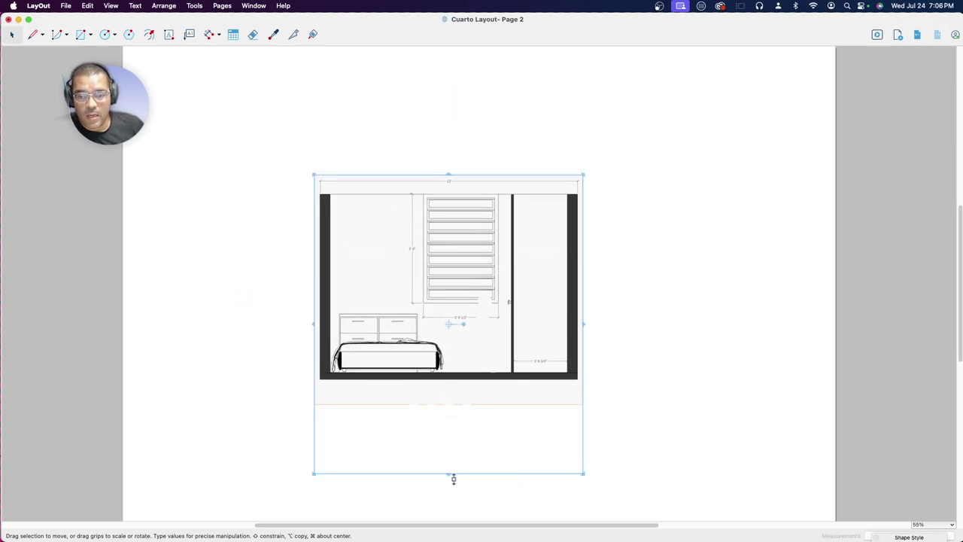
drag(448, 474, 447, 389)
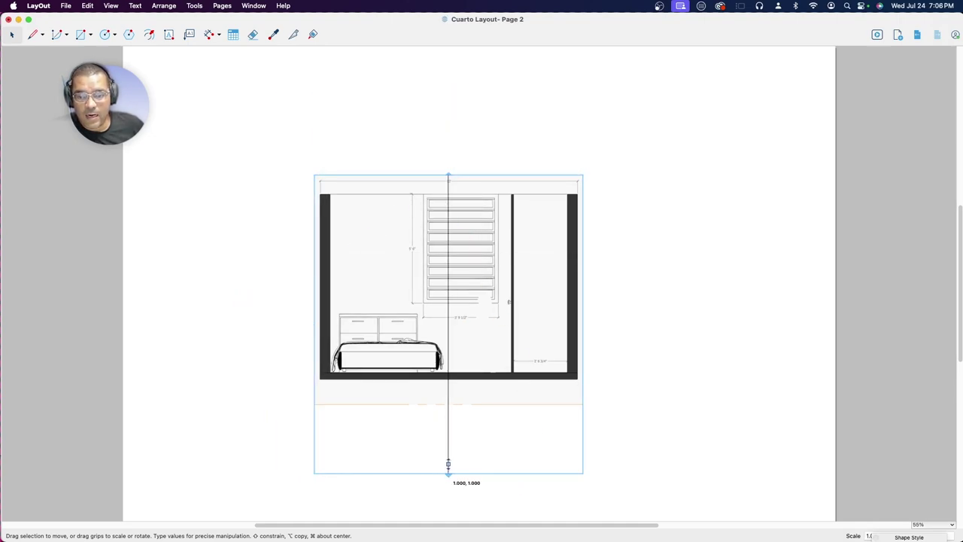
click(648, 303)
drag(541, 264, 712, 172)
Step: Move the section viewport to the upper right of Page 2
click(501, 226)
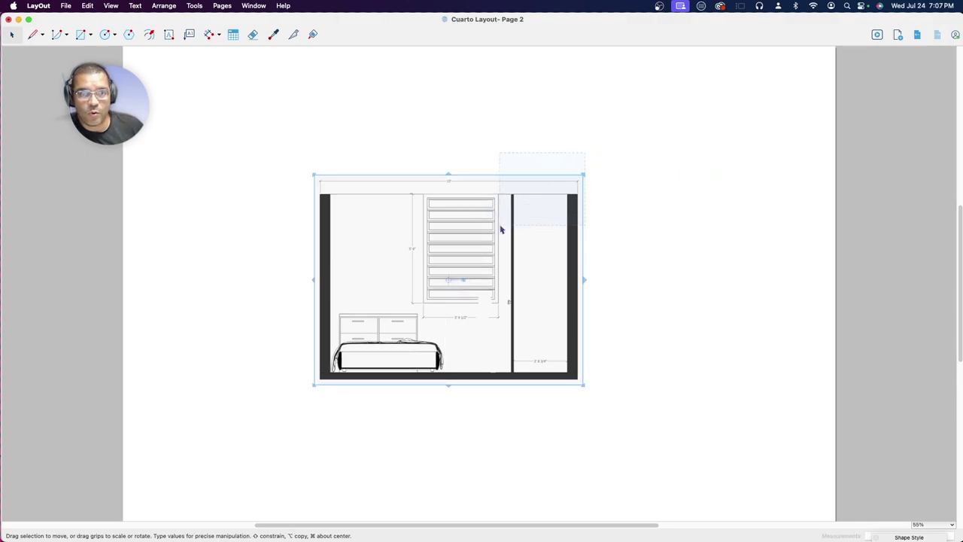
drag(469, 261, 667, 161)
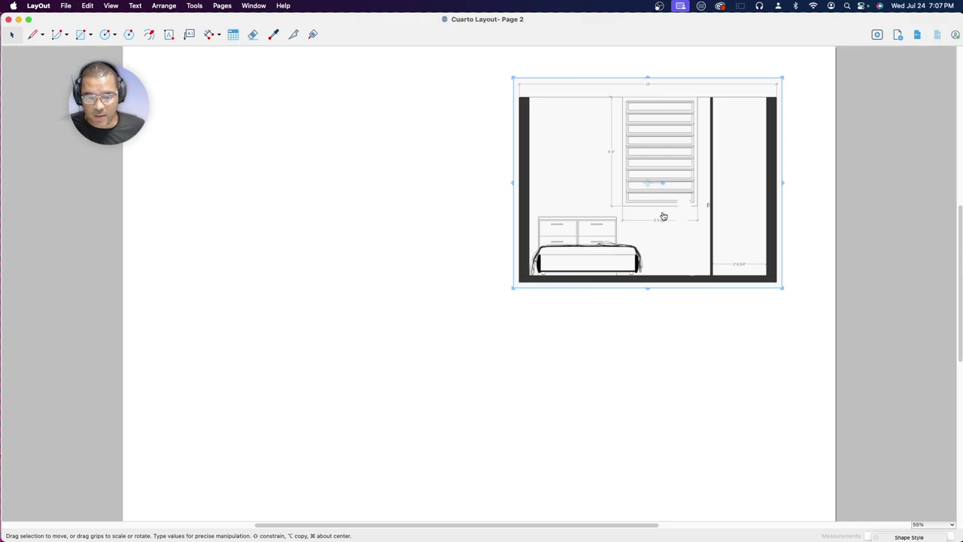
key(super+Tab)
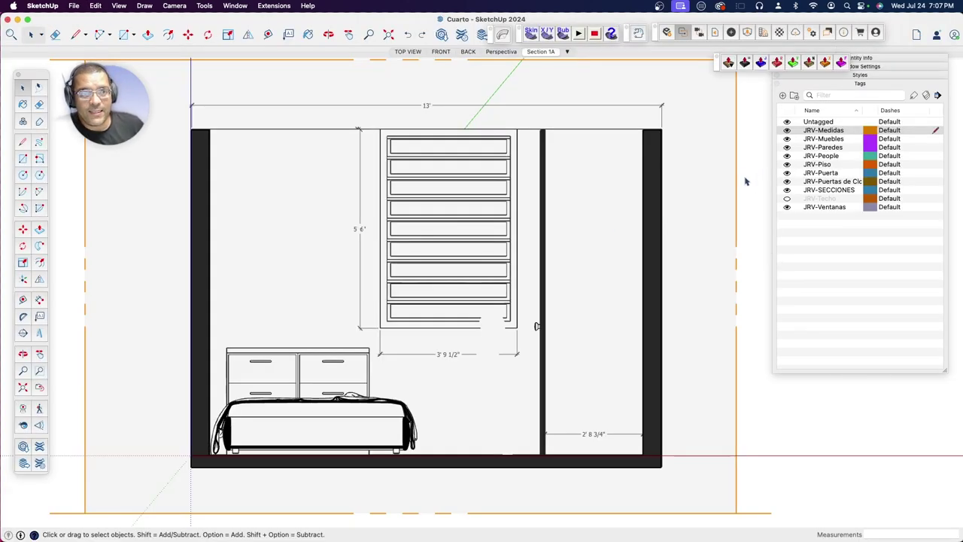
Step: Hide the section plane and save the Cuarto model
right_click(723, 184)
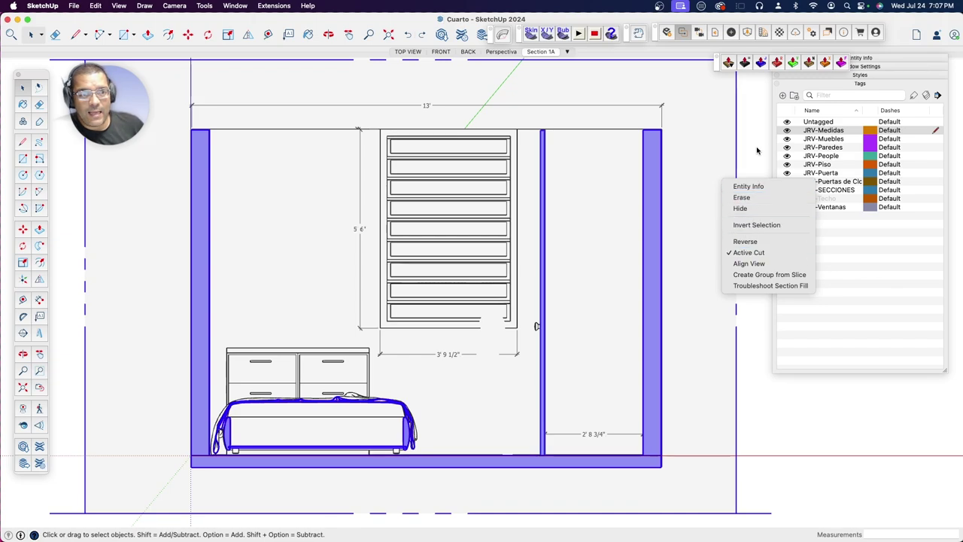
click(741, 208)
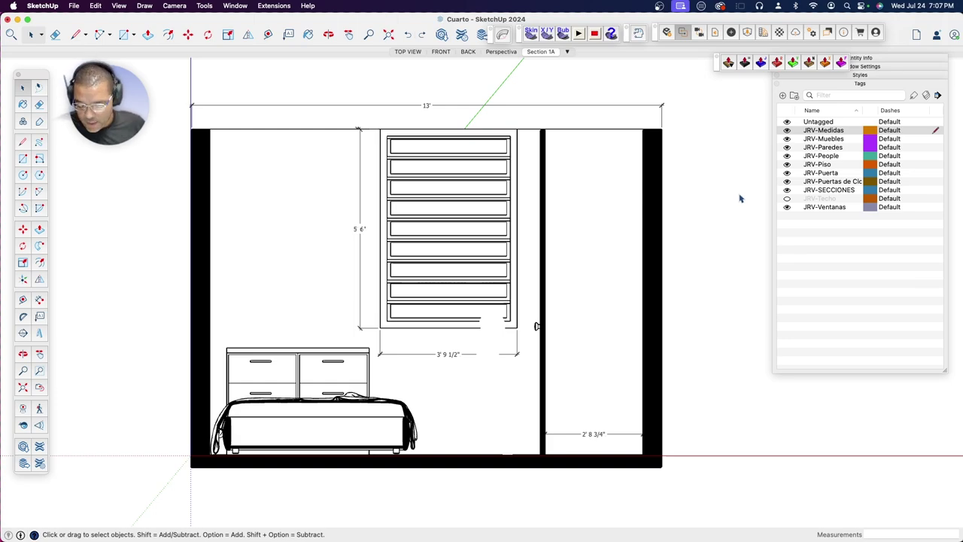
key(super+s)
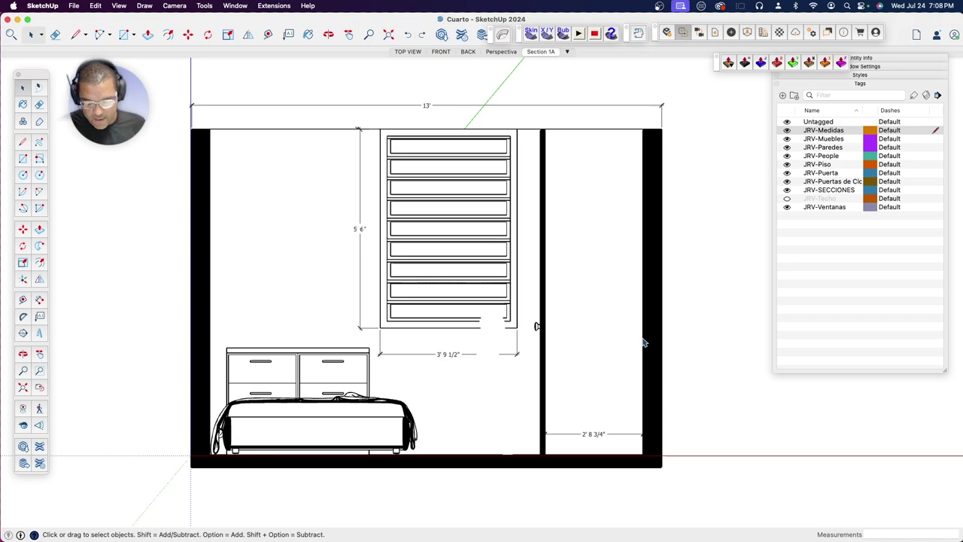
Step: Orbit to a 3D view of the cut room
key(o)
mouse_move(679, 290)
mouse_down()
mouse_move(527, 344)
mouse_move(592, 305)
mouse_up()
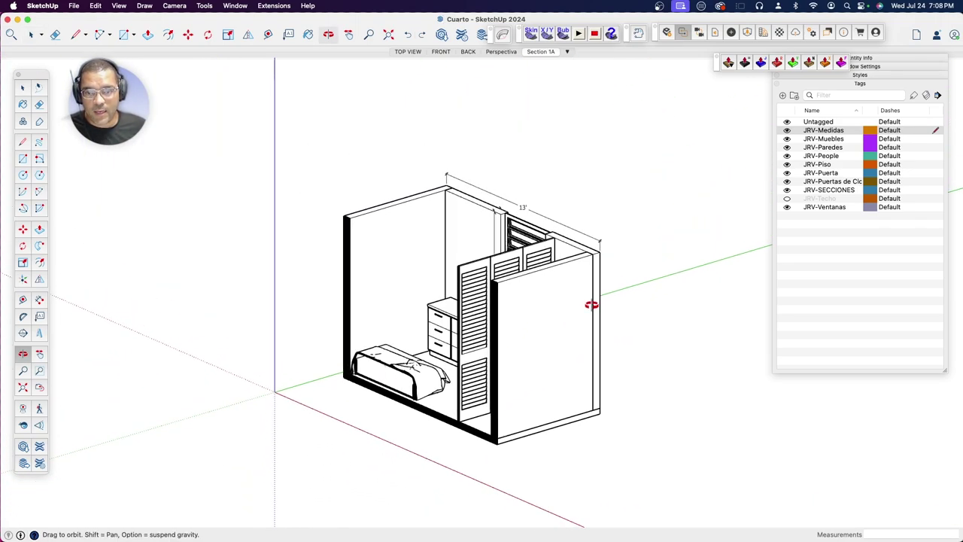
click(22, 88)
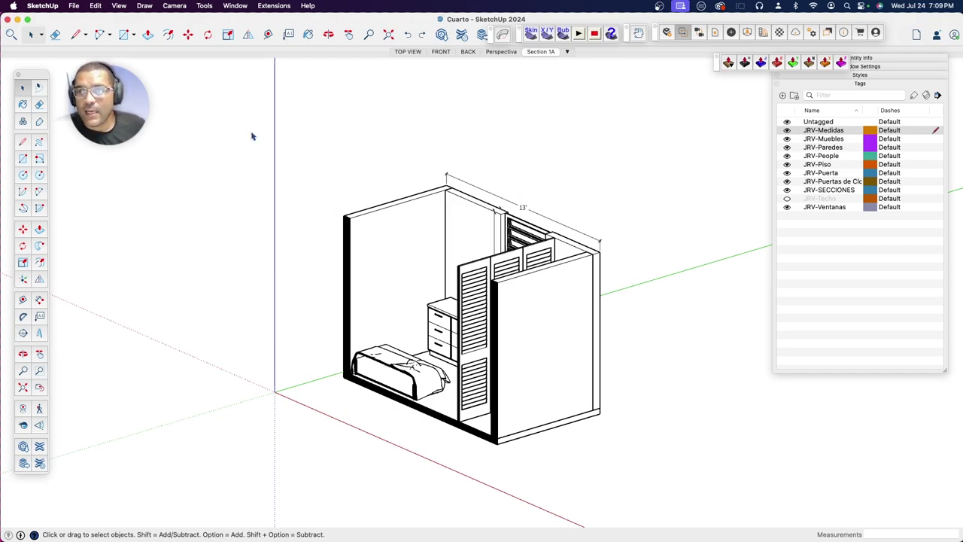
Step: Place a section plane on the outer wall face and enter Seccion 2 as its name
click(22, 333)
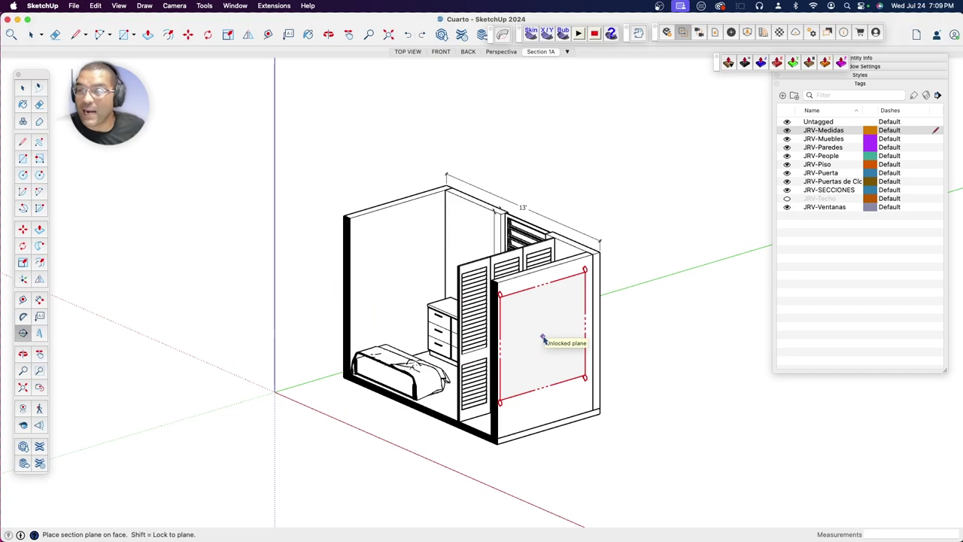
click(561, 356)
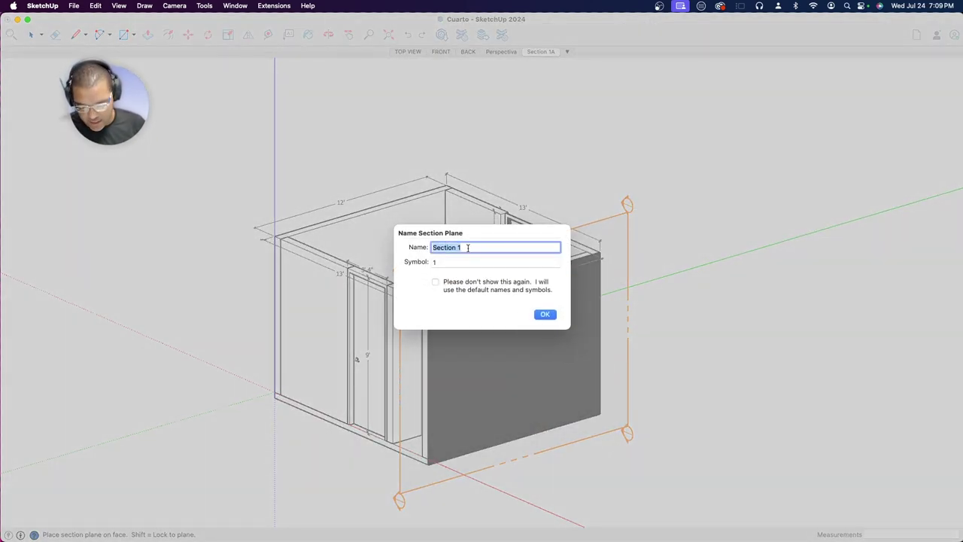
text(S)
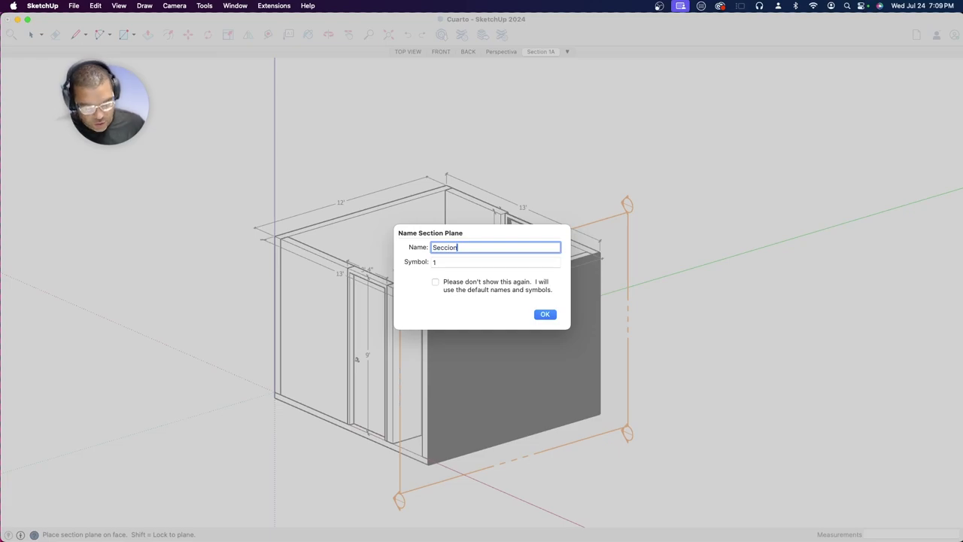
key(Tab)
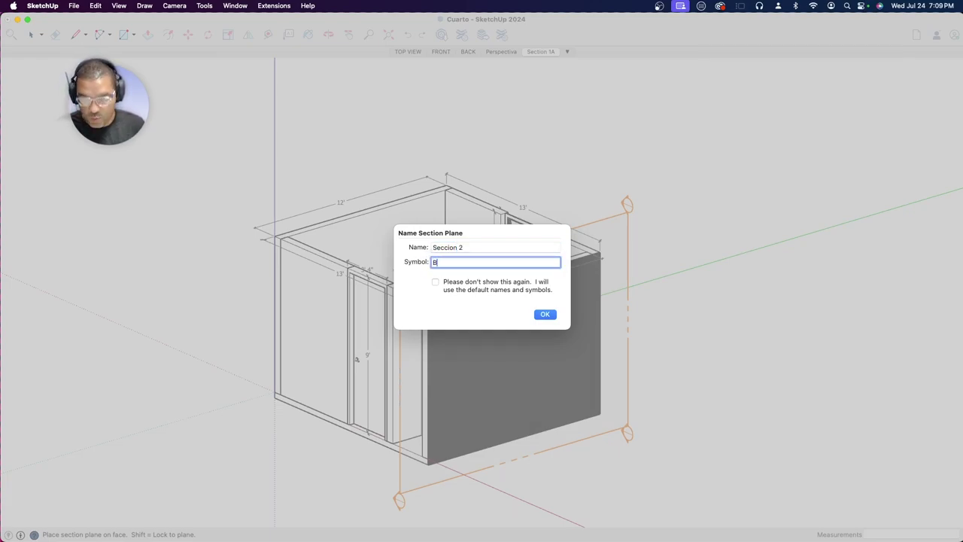
Step: Confirm the Seccion 2 plane, move it about 4' 9 3/16" into the room, and orbit side-on
click(545, 314)
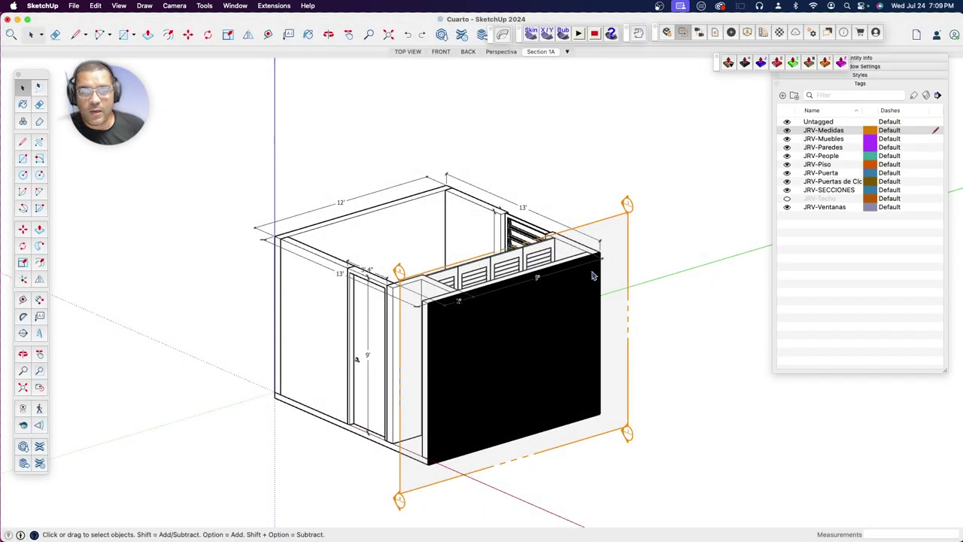
click(622, 224)
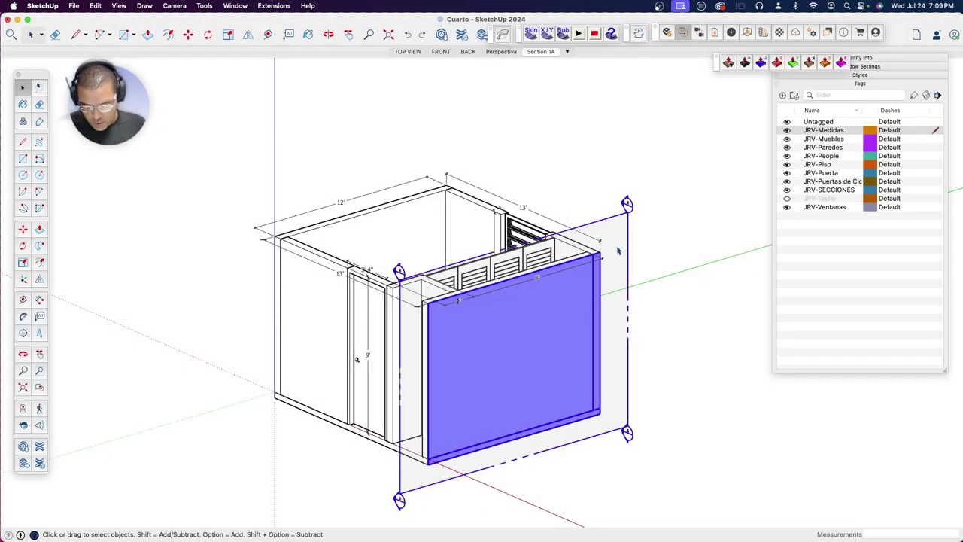
key(m)
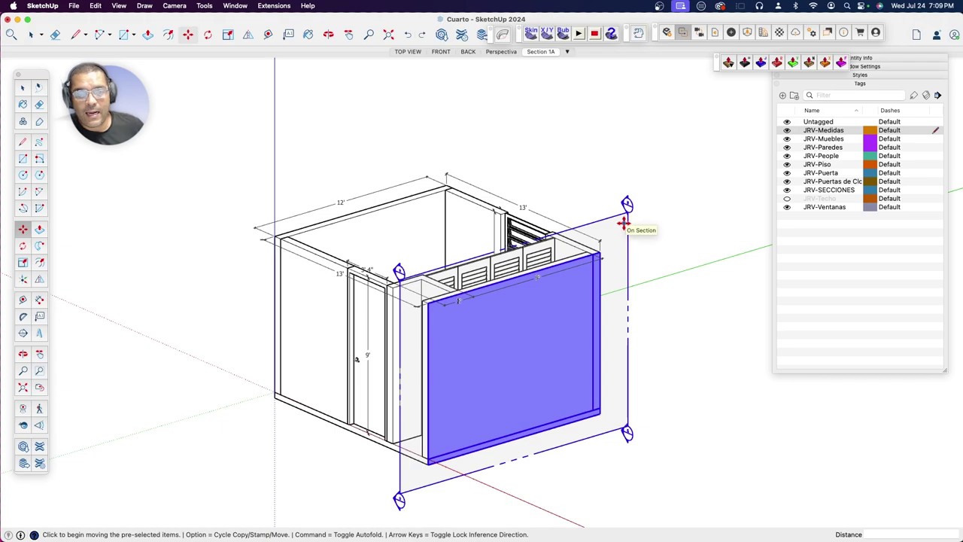
click(624, 221)
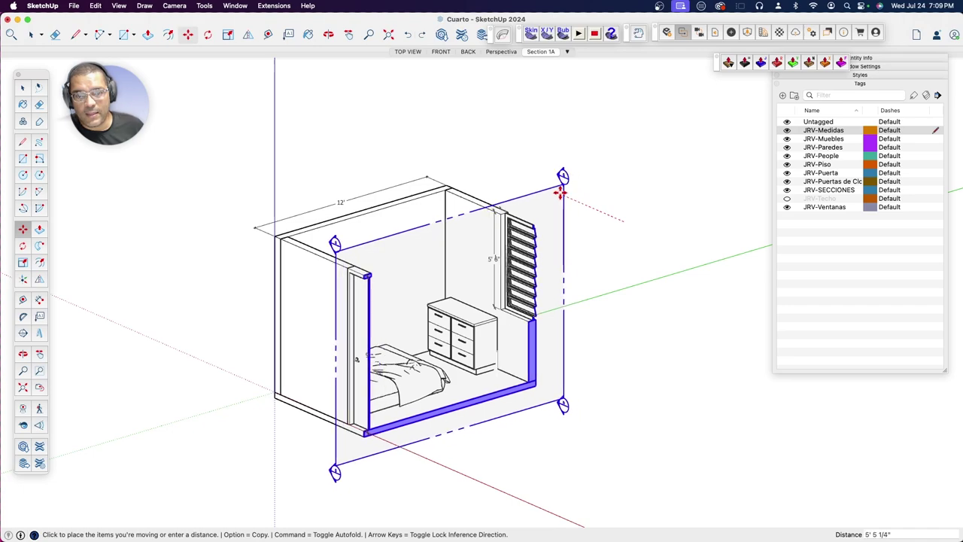
click(571, 195)
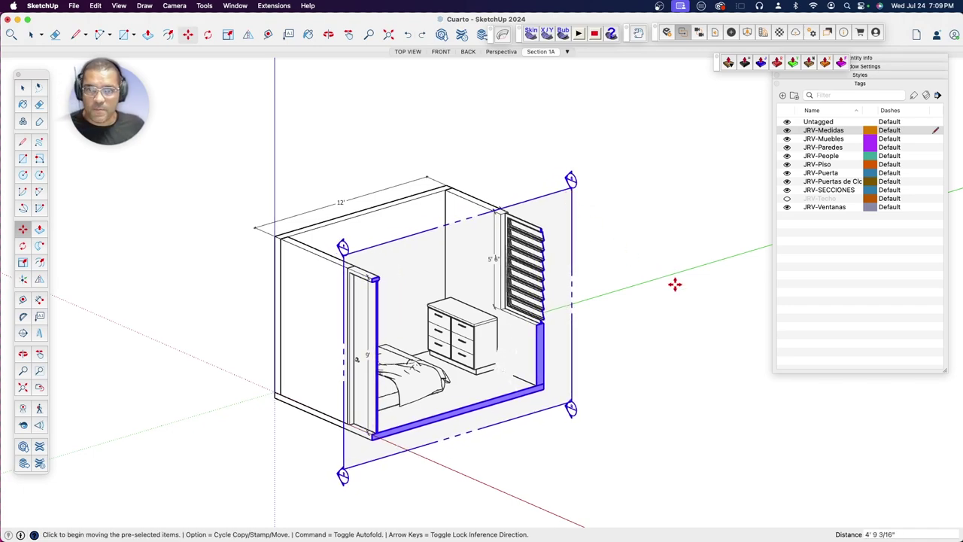
key(o)
mouse_move(664, 327)
mouse_down()
mouse_move(486, 286)
mouse_move(503, 278)
mouse_up()
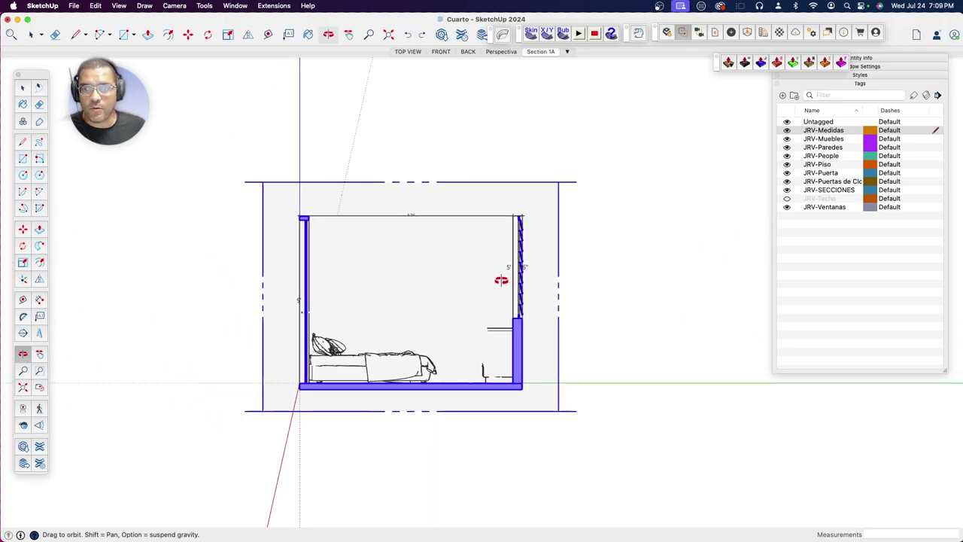
Step: Frame the side elevation and keep it in parallel projection
scroll(446, 292, up, 2)
scroll(445, 292, up, 2)
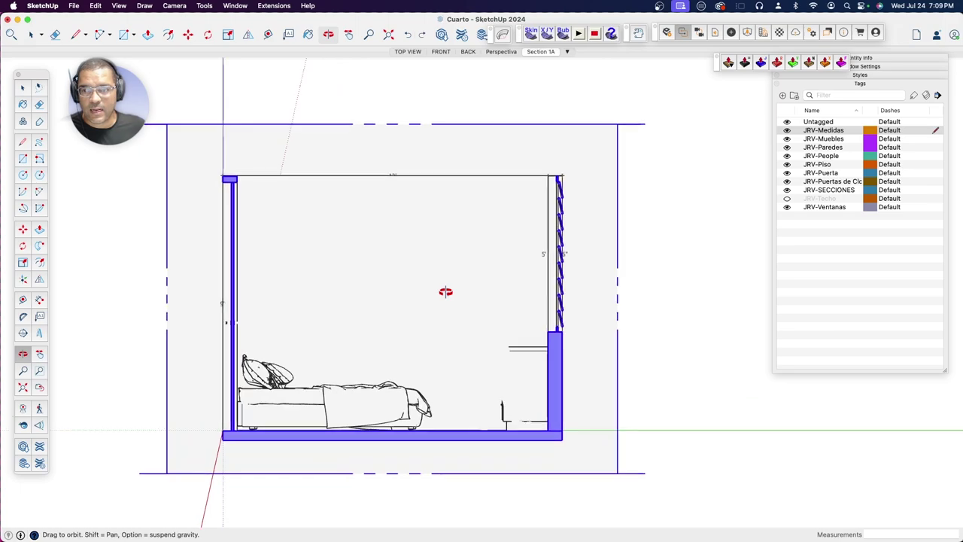
drag(446, 291, 454, 286)
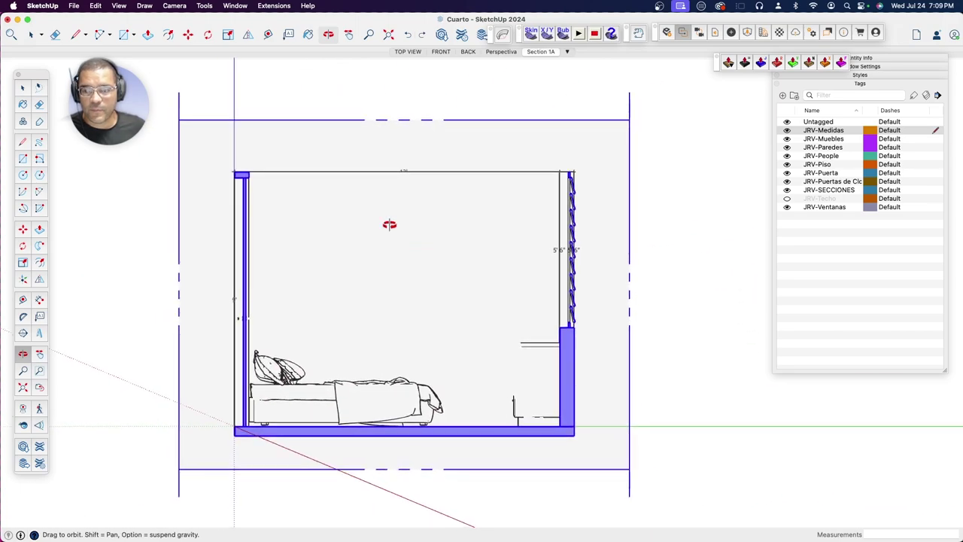
click(175, 5)
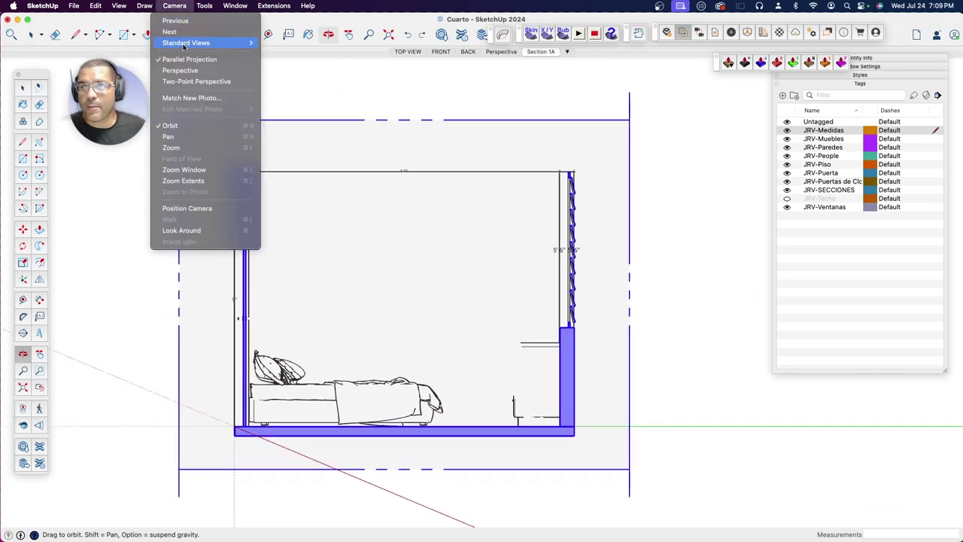
click(178, 74)
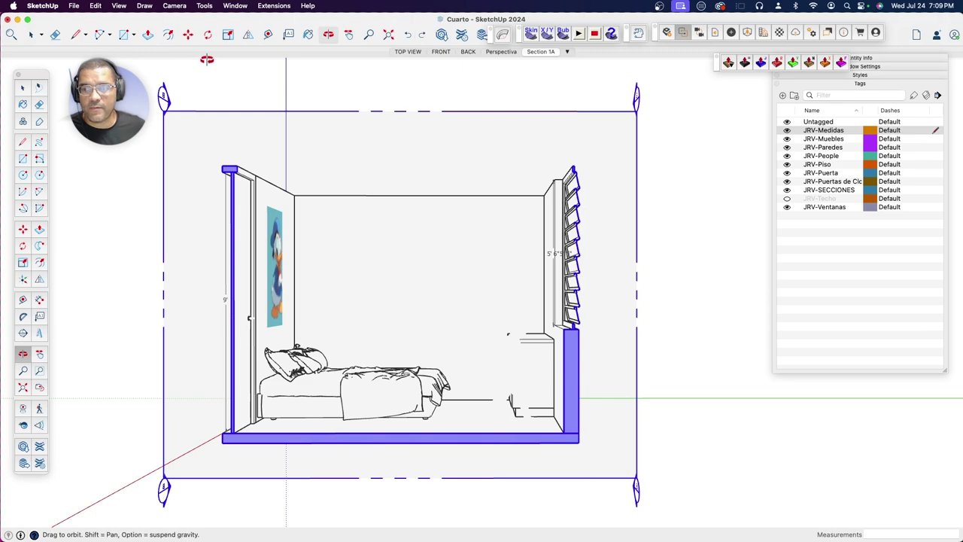
click(175, 5)
click(188, 59)
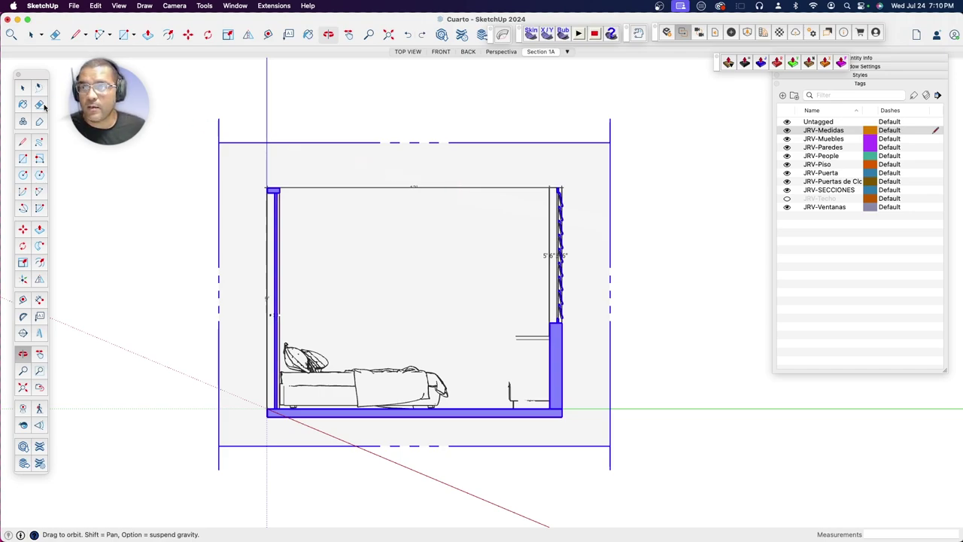
Step: Select the section plane and bring up its context menu
click(22, 89)
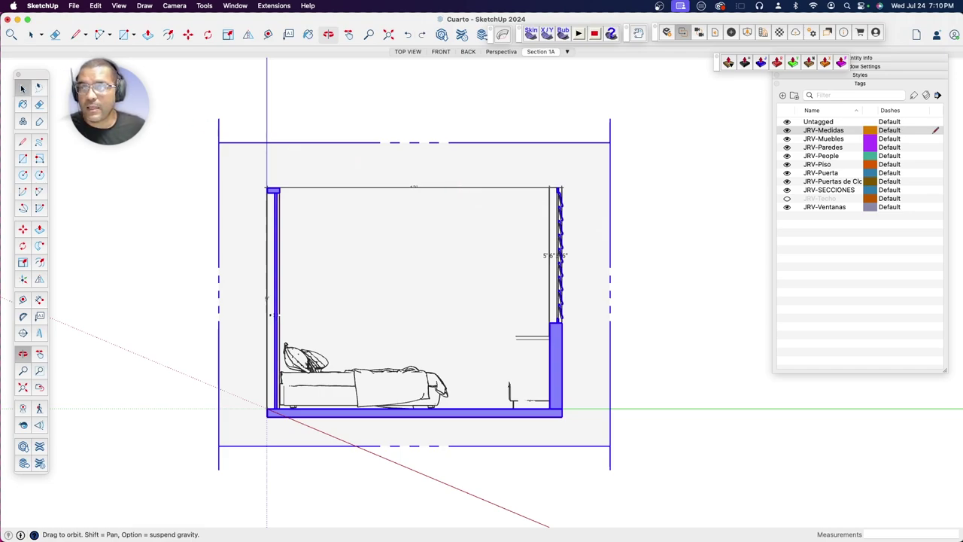
click(383, 96)
click(276, 167)
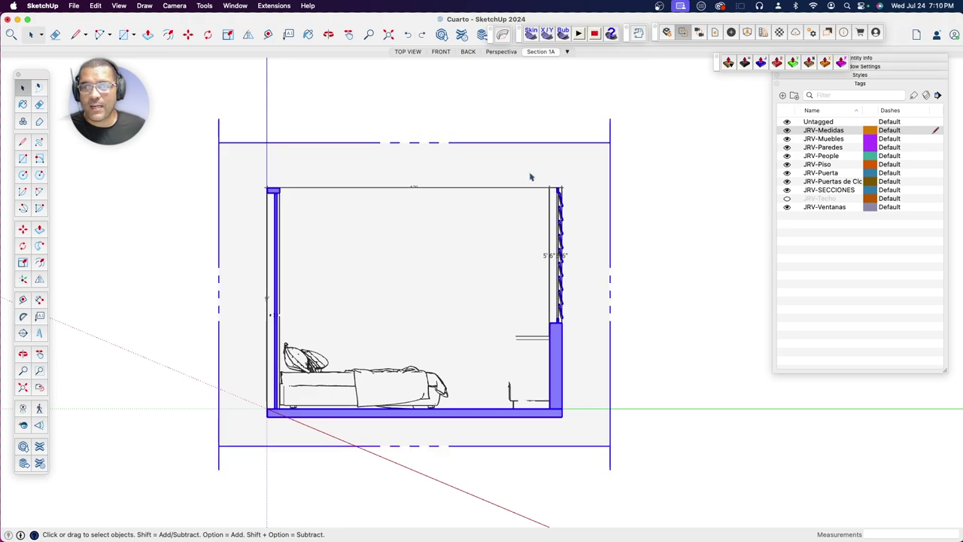
right_click(602, 168)
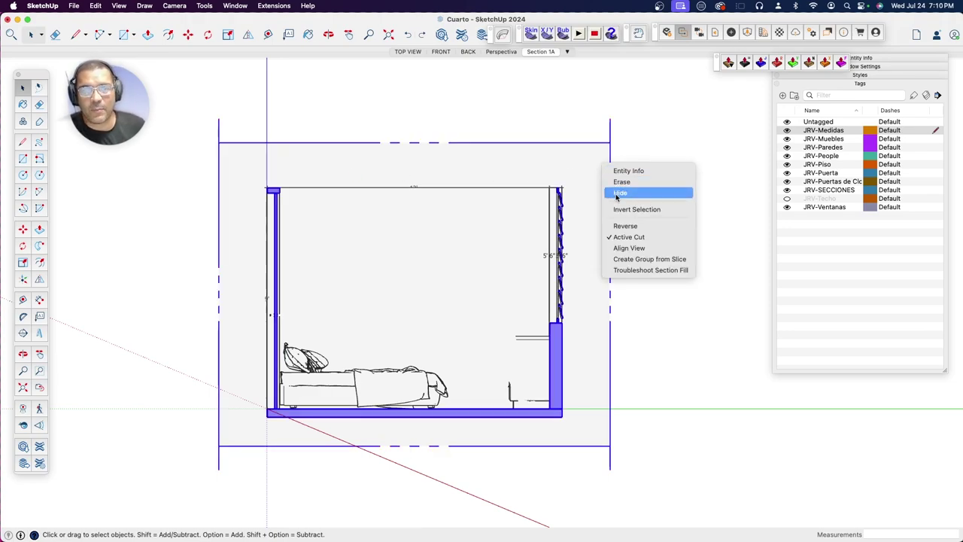
Step: Hide the section plane and square up and zoom into the elevation
click(618, 193)
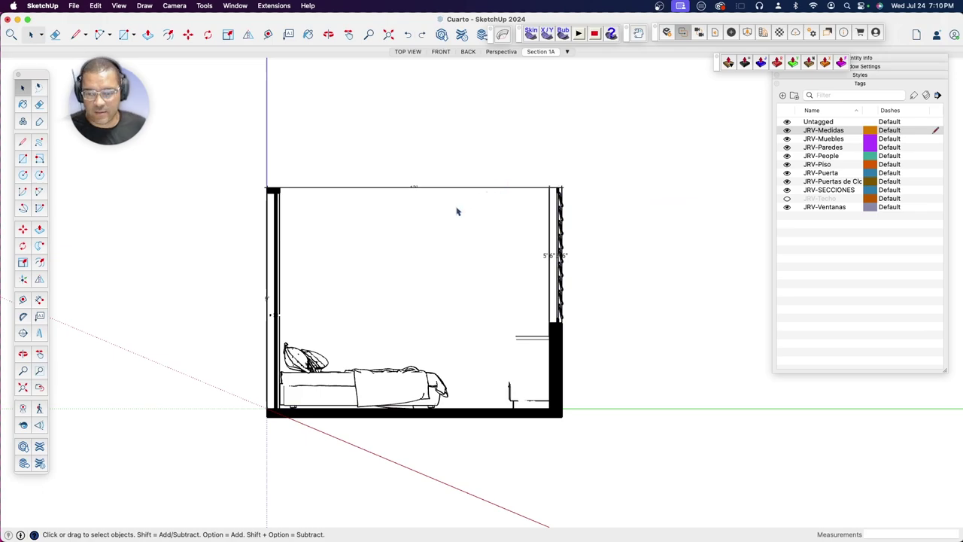
middle_drag(448, 245, 419, 261)
scroll(419, 261, up, 2)
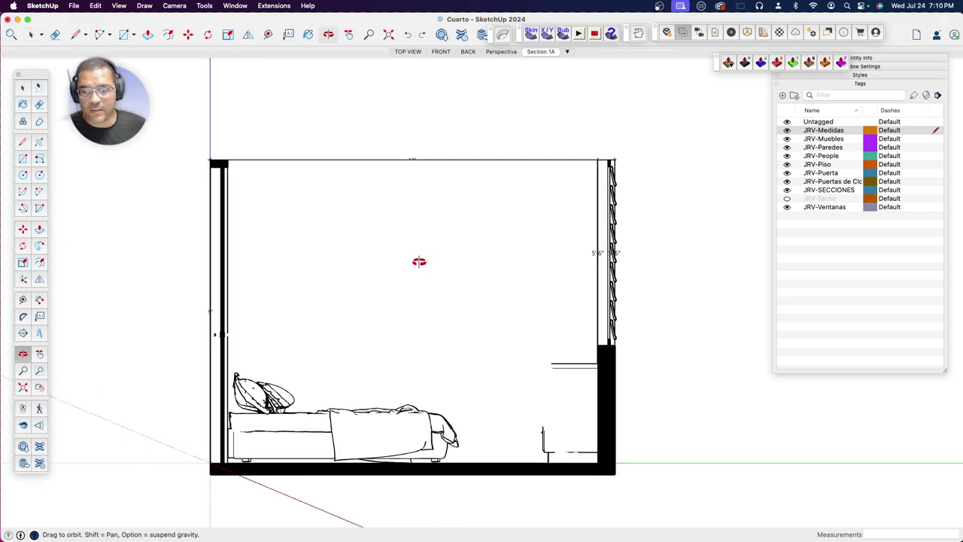
scroll(419, 261, up, 1)
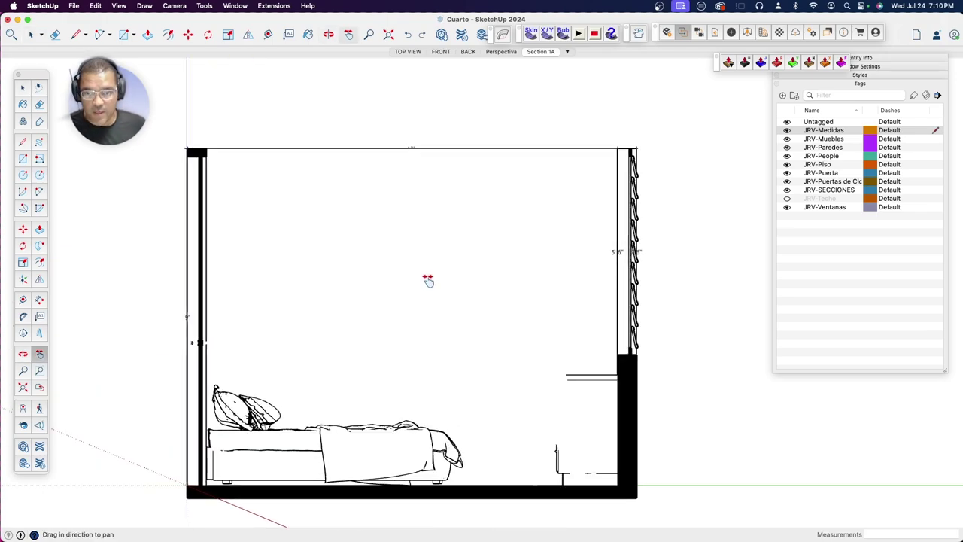
shift+middle_drag(419, 261, 457, 253)
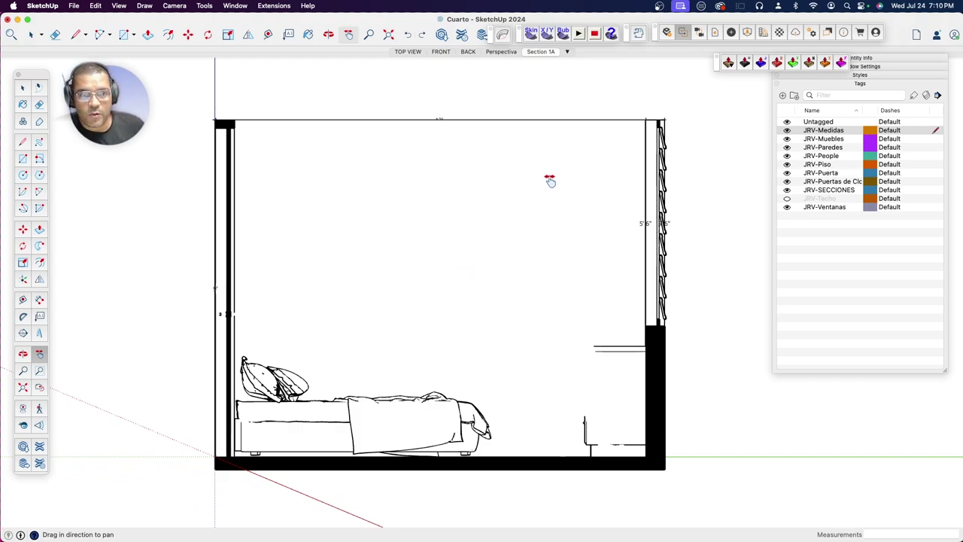
key(space)
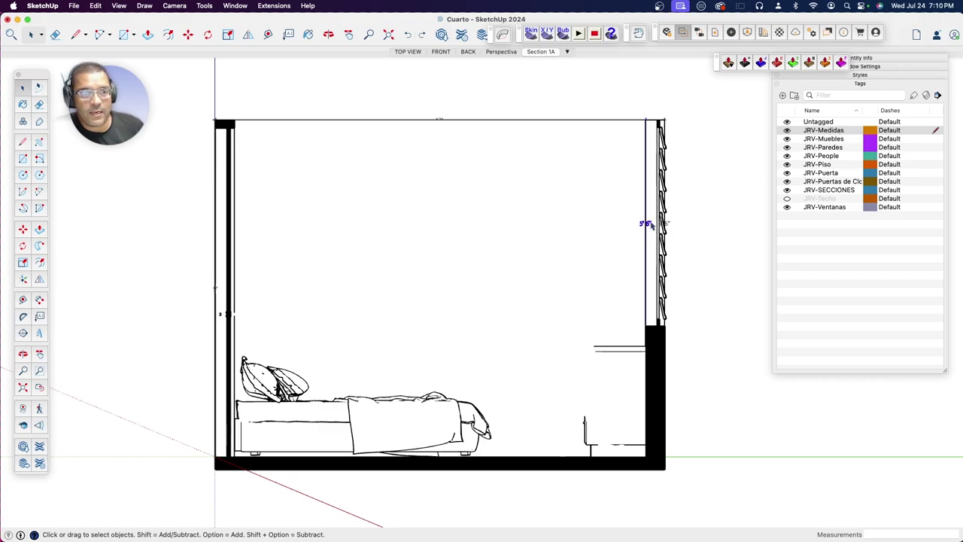
Step: Hide the stray 5'6" dimension text and the small label beside the window
right_click(651, 224)
click(673, 250)
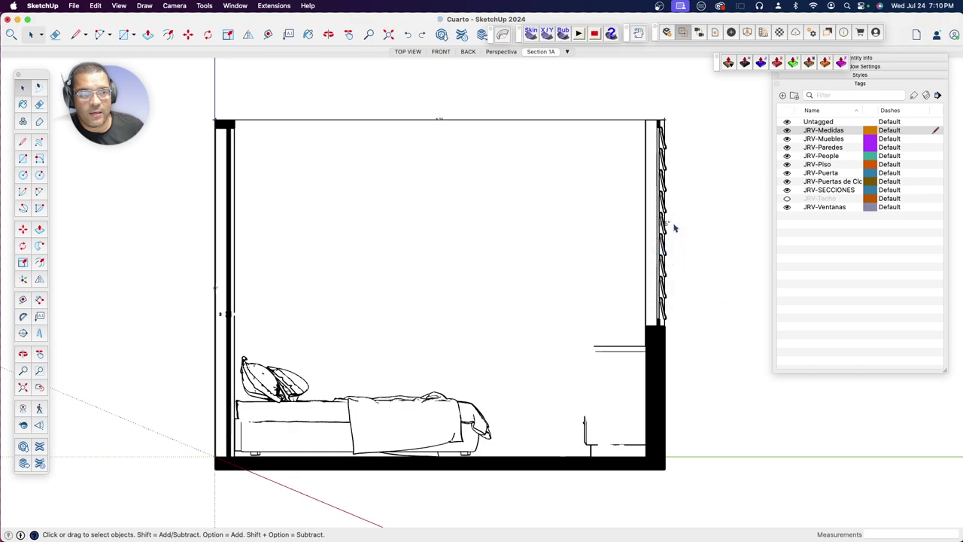
right_click(666, 225)
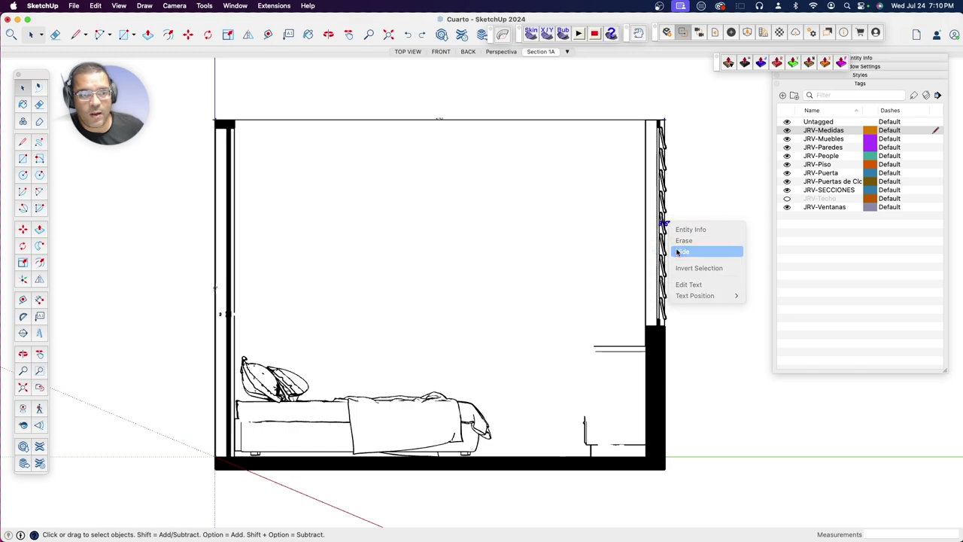
click(673, 249)
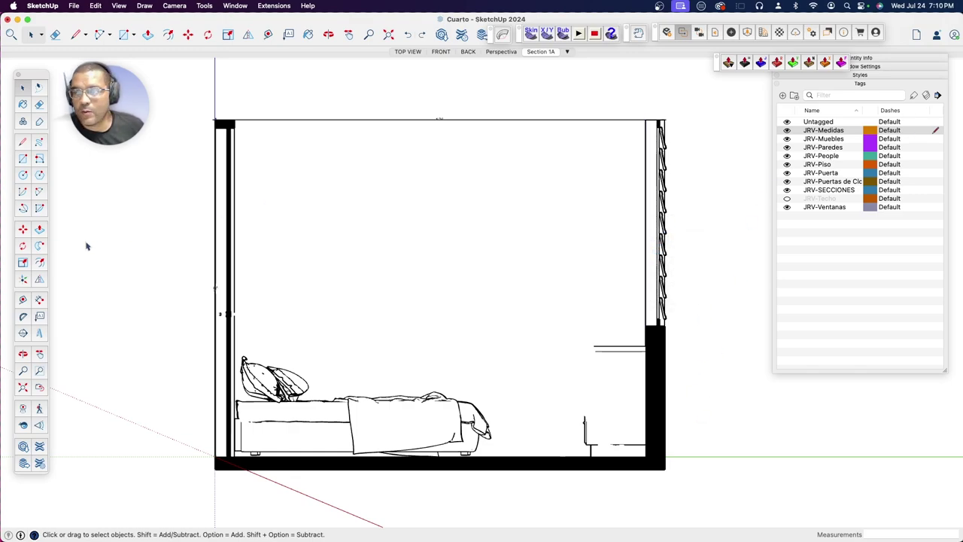
click(40, 300)
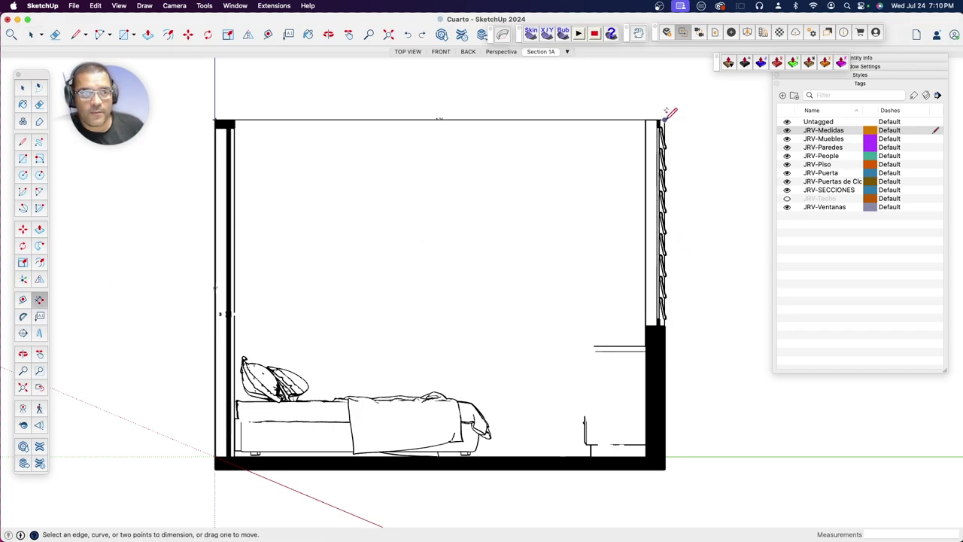
Step: Dimension the window wall with 5'6" above and 3'10" below the window
click(663, 120)
click(664, 324)
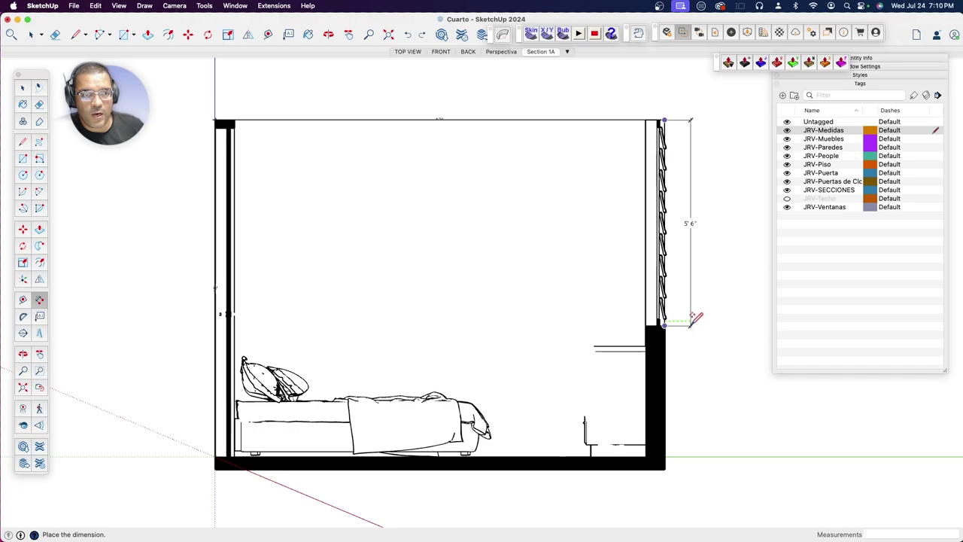
click(698, 319)
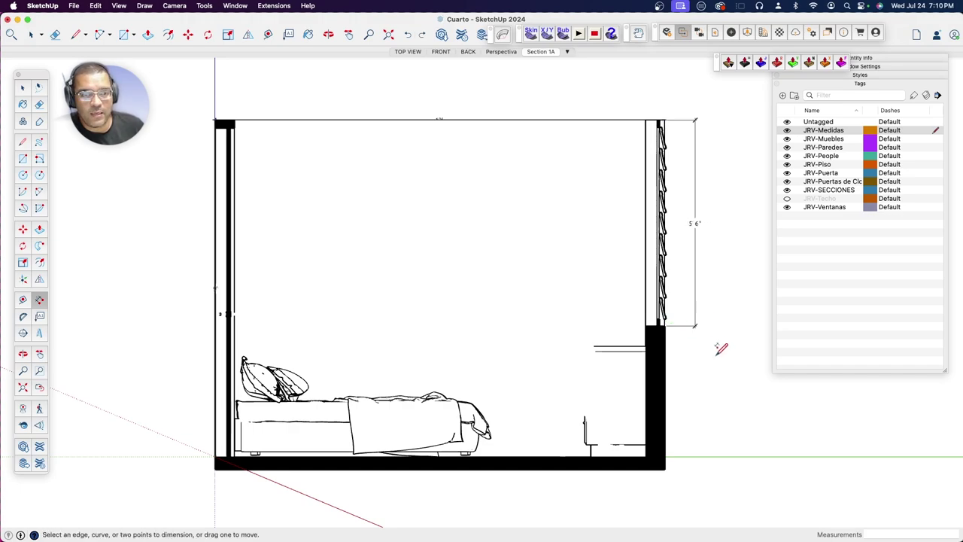
click(665, 324)
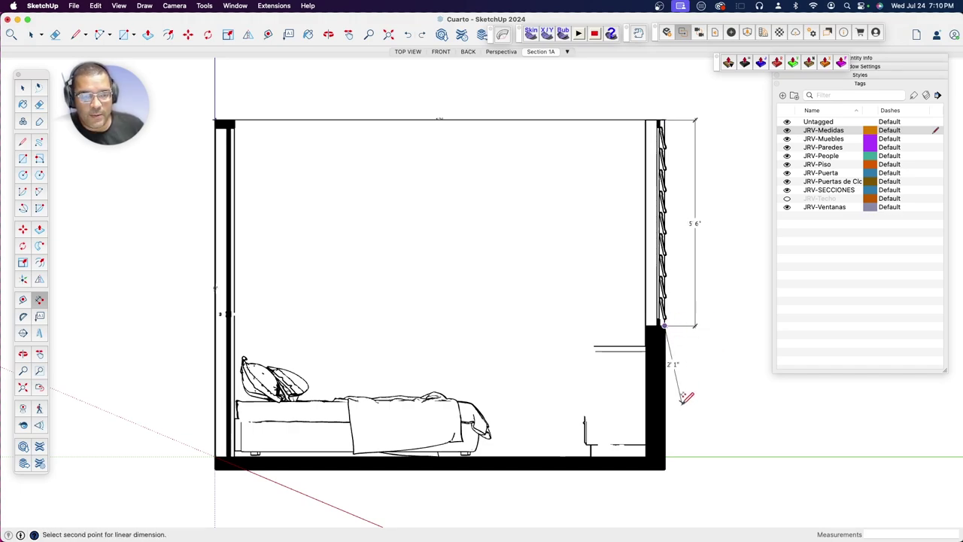
click(665, 468)
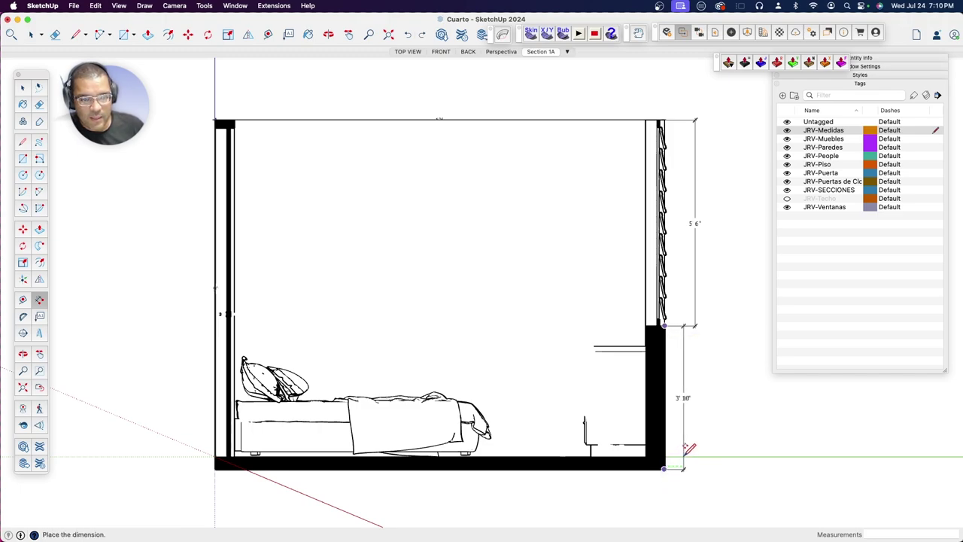
click(695, 438)
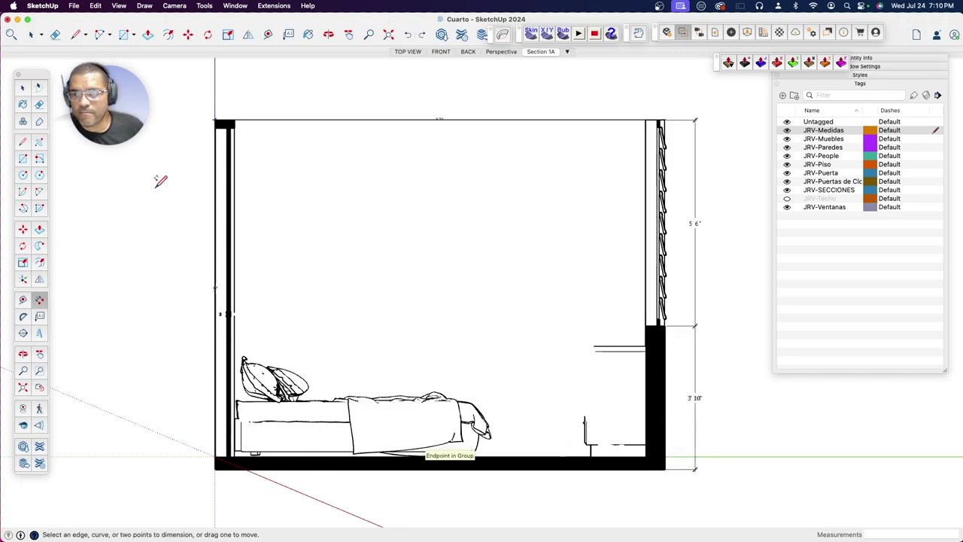
Step: Add the 6" wall thickness and 4" floor thickness dimensions
click(215, 120)
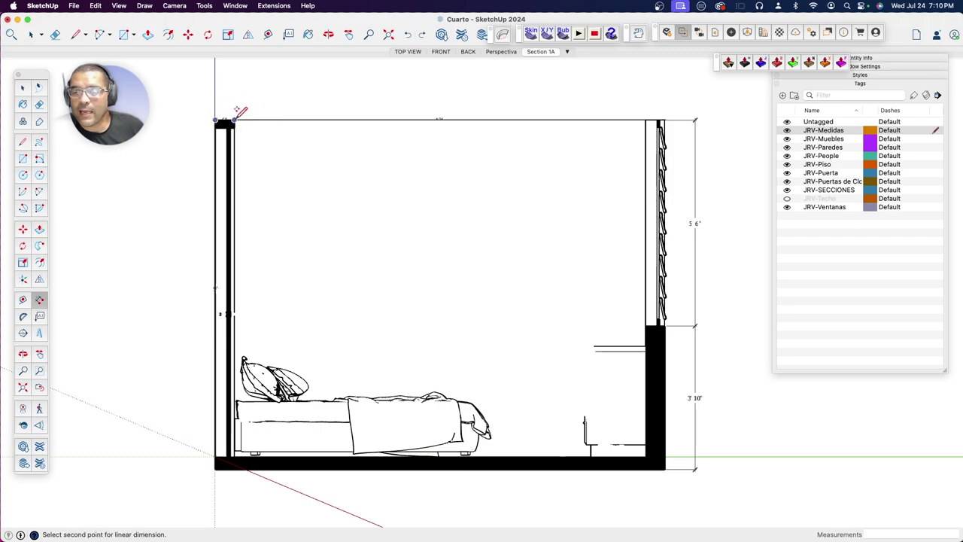
click(234, 121)
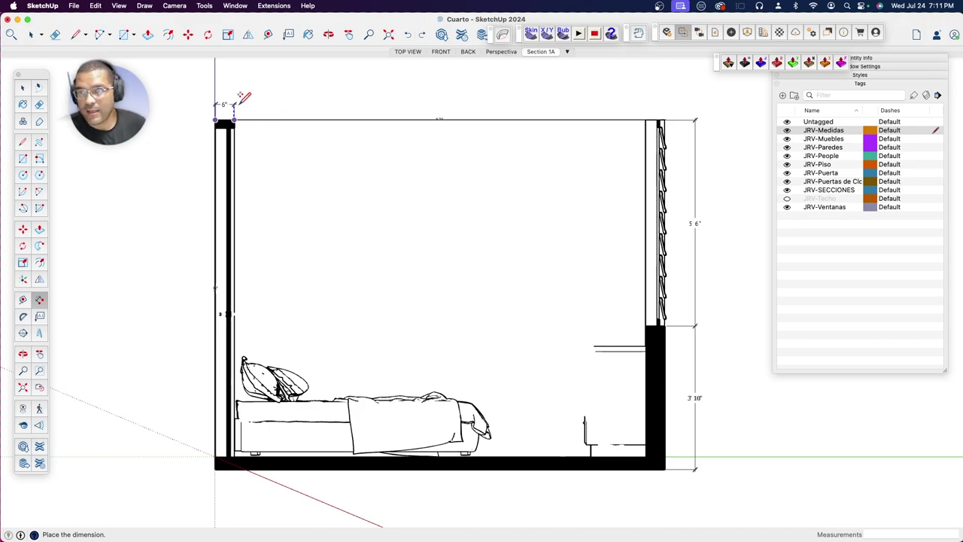
click(239, 95)
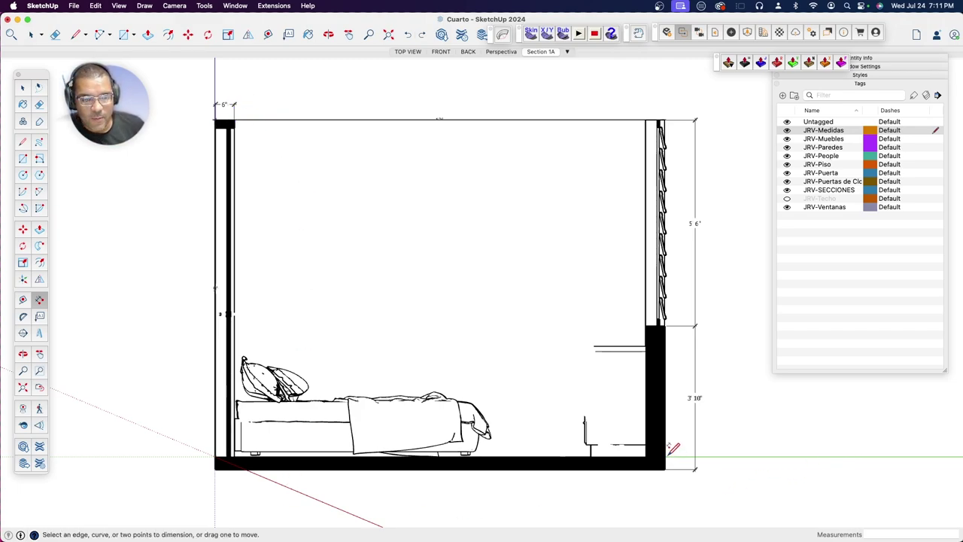
click(216, 467)
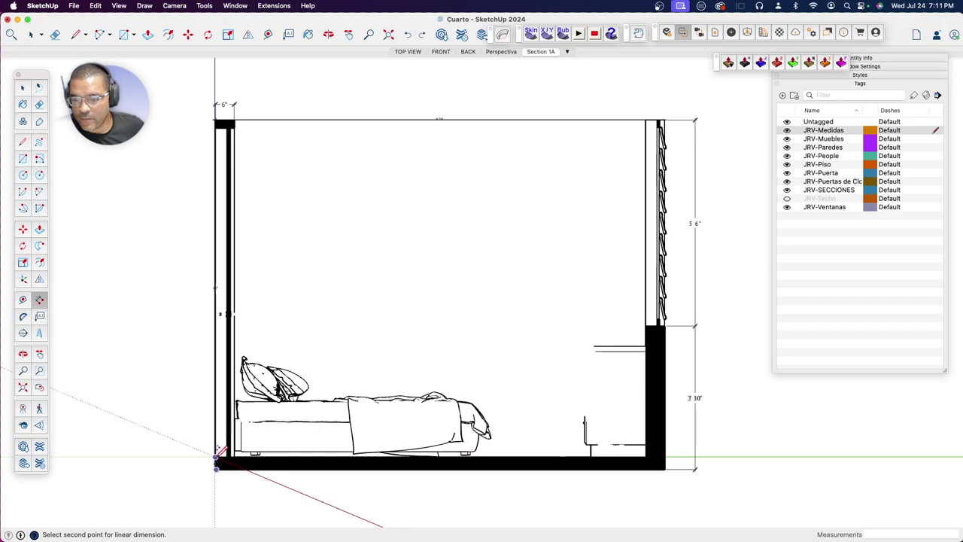
click(217, 455)
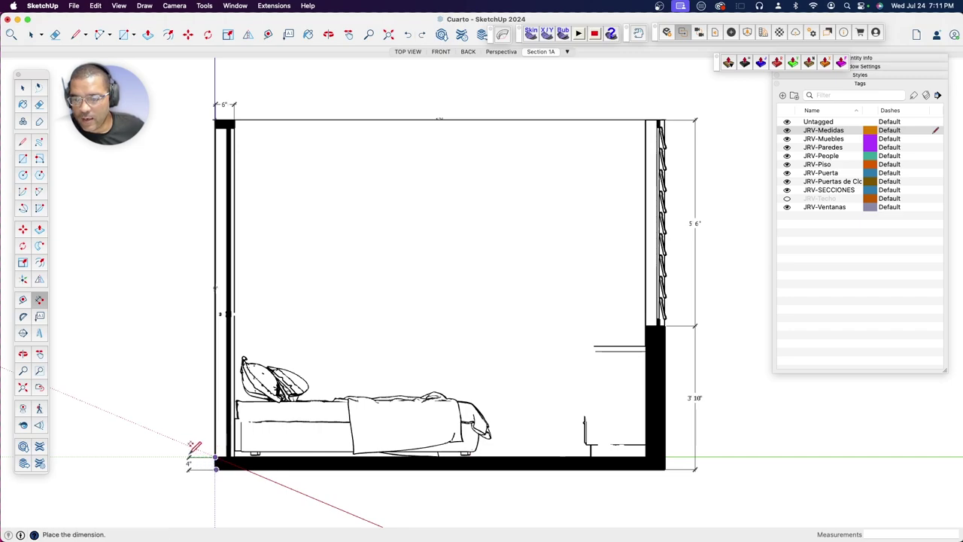
key(Escape)
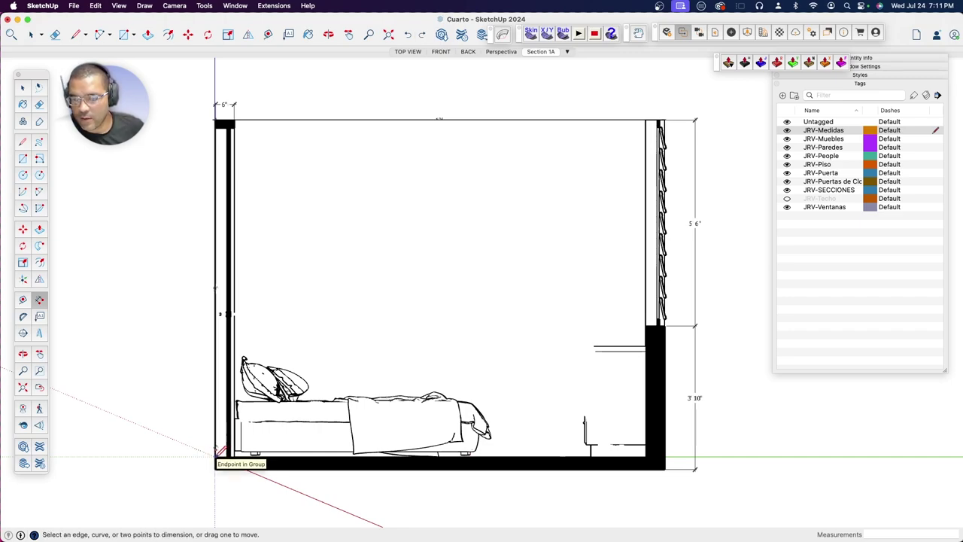
click(216, 467)
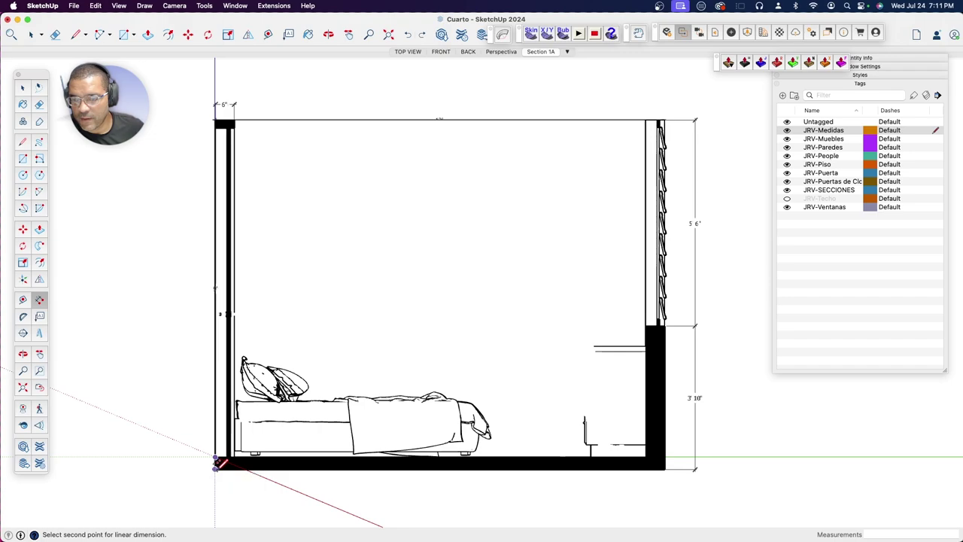
click(217, 455)
click(181, 461)
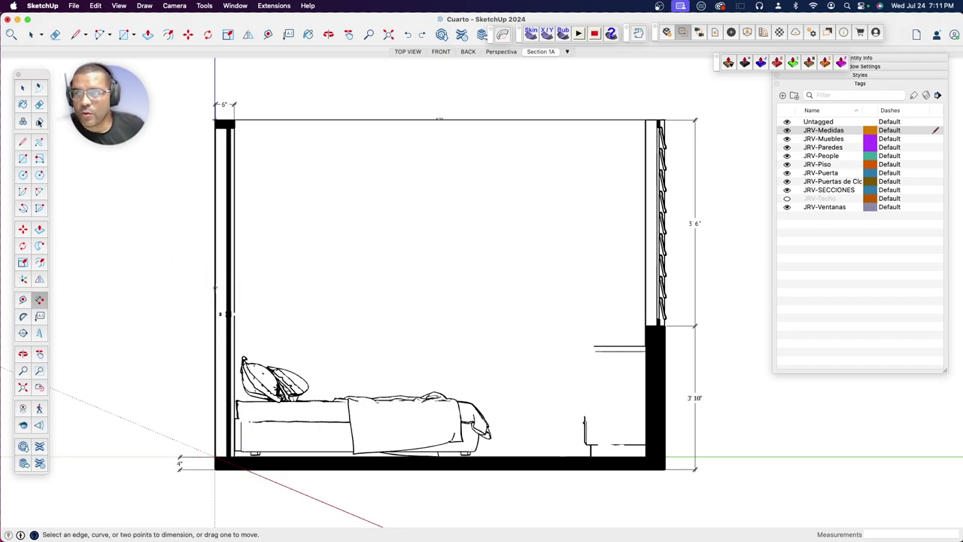
Step: Hide and delete the stray vertical edge lines on the left wall
click(23, 88)
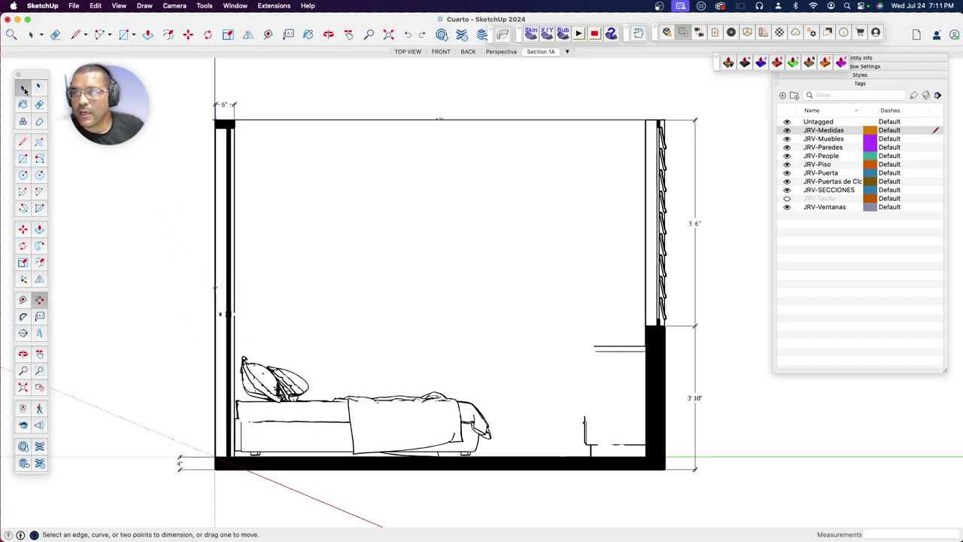
click(216, 290)
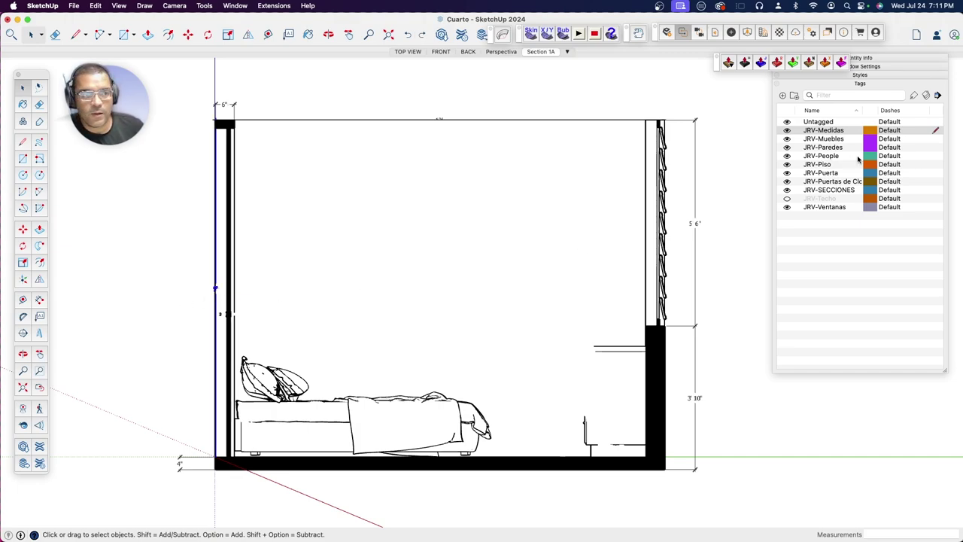
right_click(217, 291)
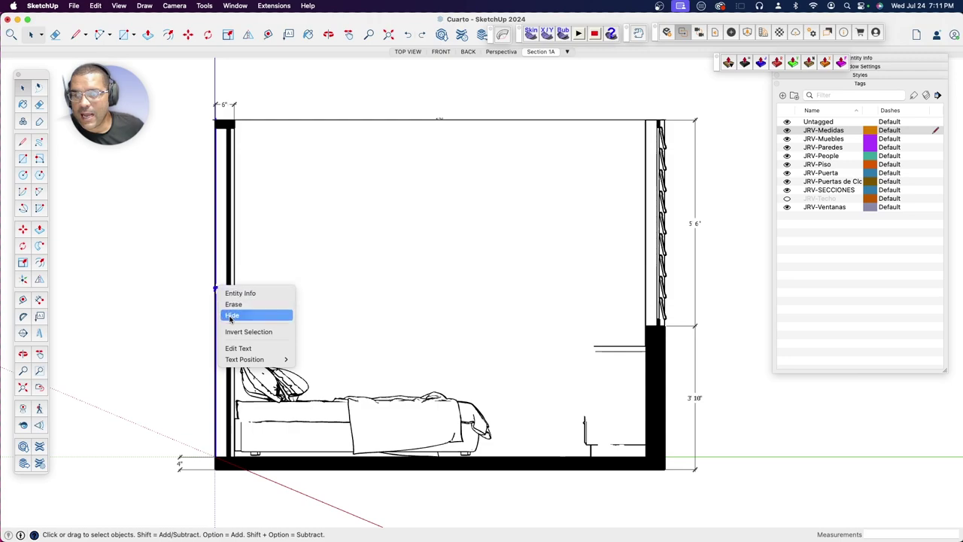
click(231, 316)
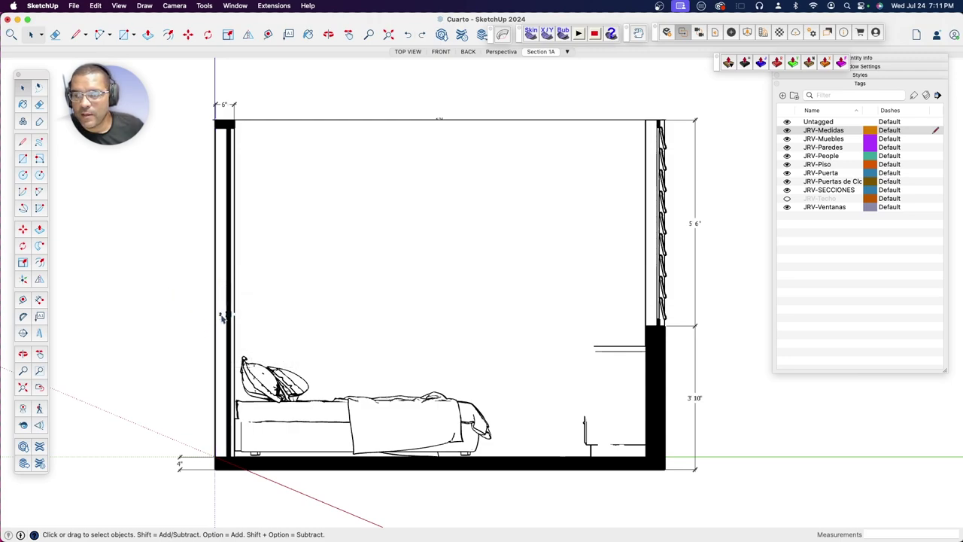
click(222, 318)
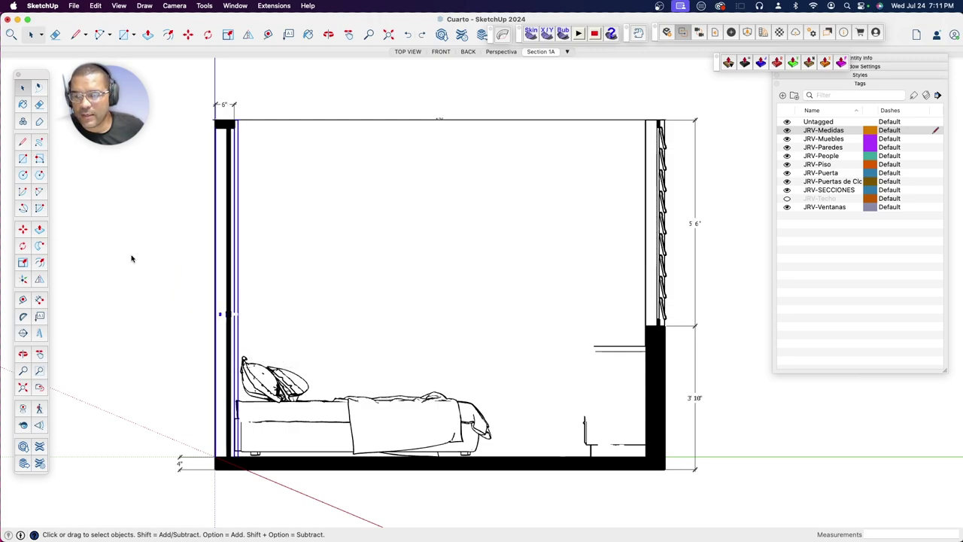
key(Delete)
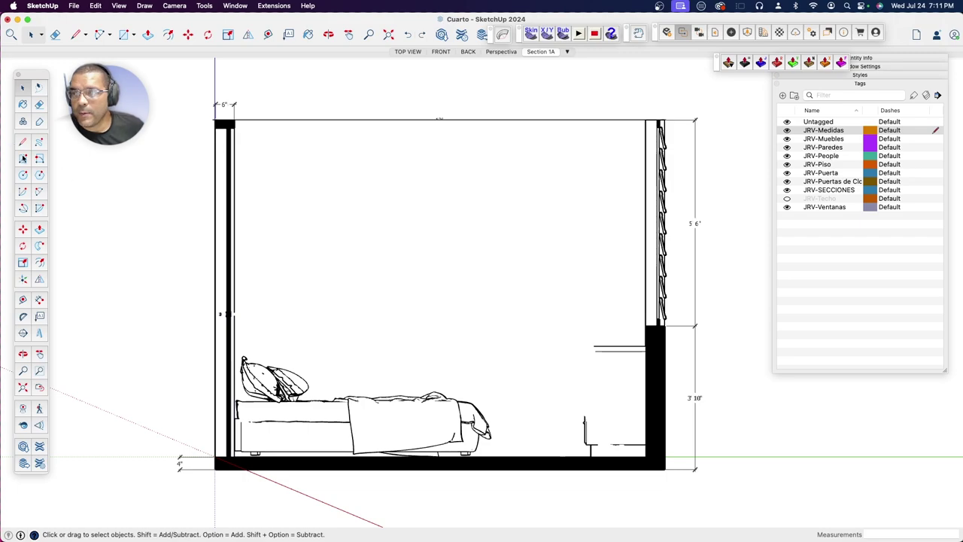
Step: Add the 8' 9 1/2" wall height dimension and hide the top edge line
click(39, 299)
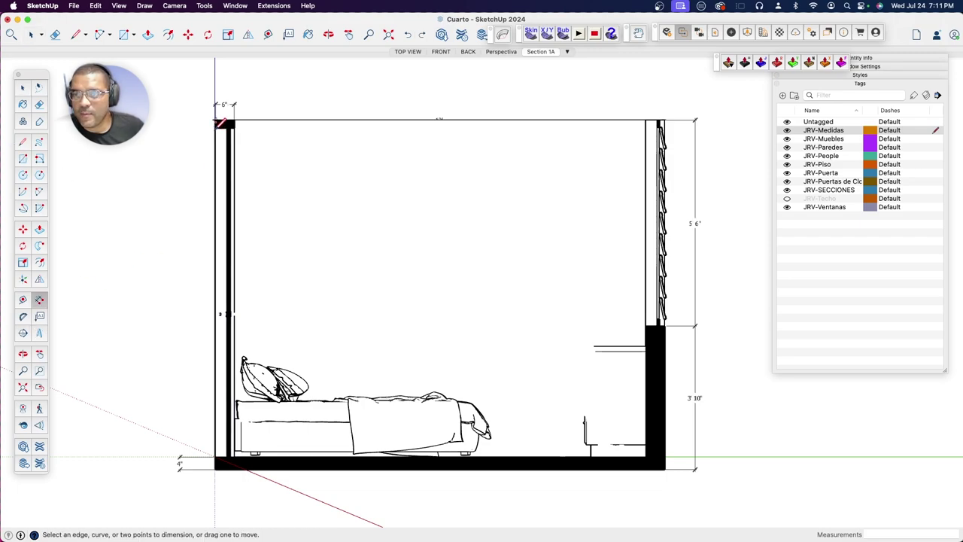
click(217, 123)
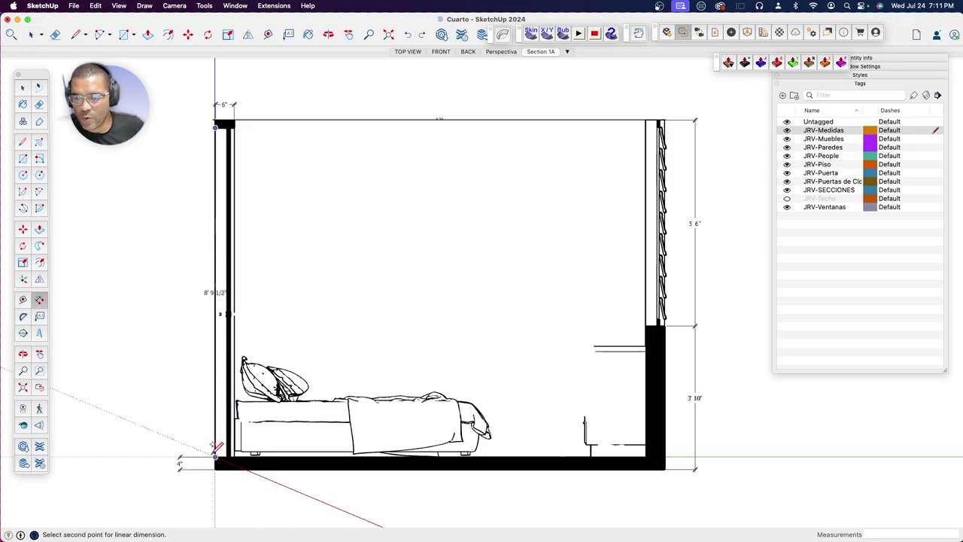
click(217, 451)
click(180, 450)
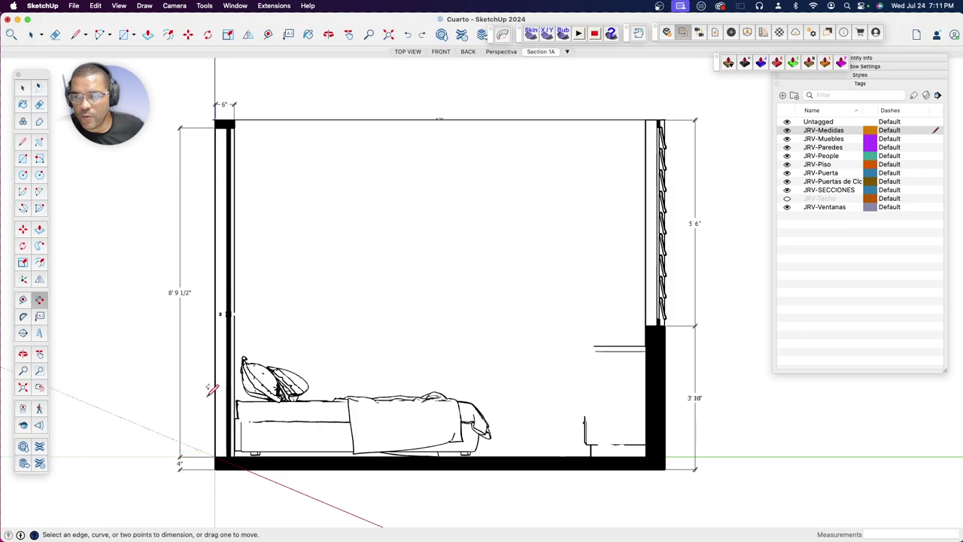
click(24, 88)
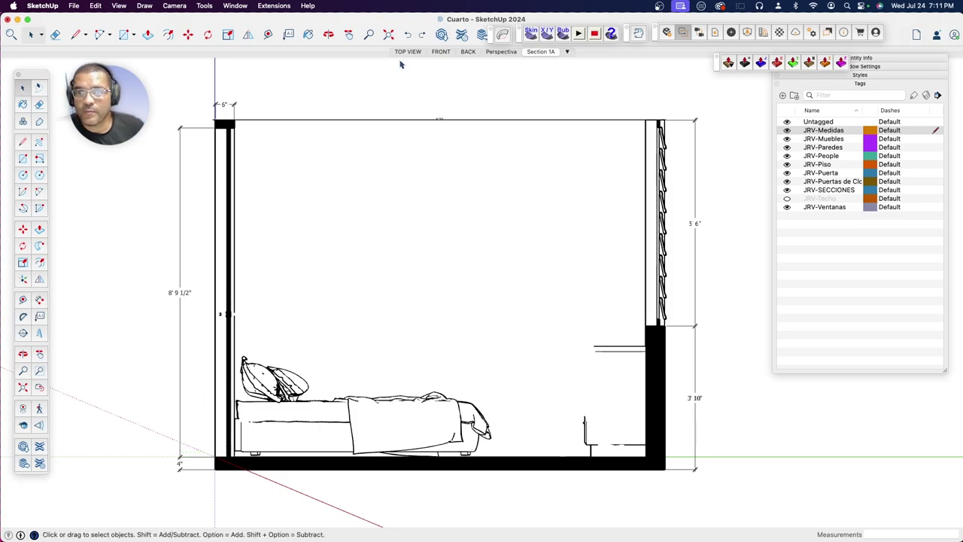
right_click(440, 121)
click(450, 146)
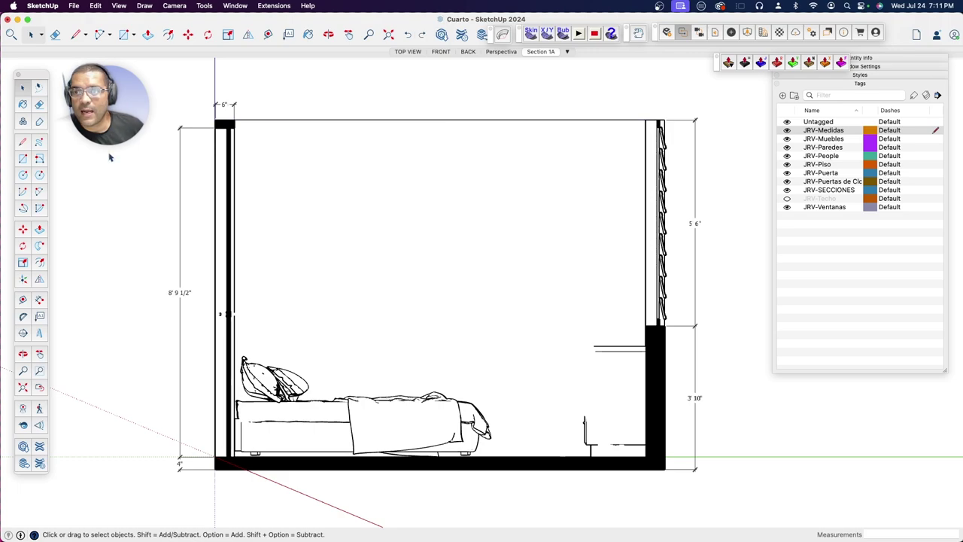
Step: Dimension the room's 12' overall width above the top edge
click(40, 301)
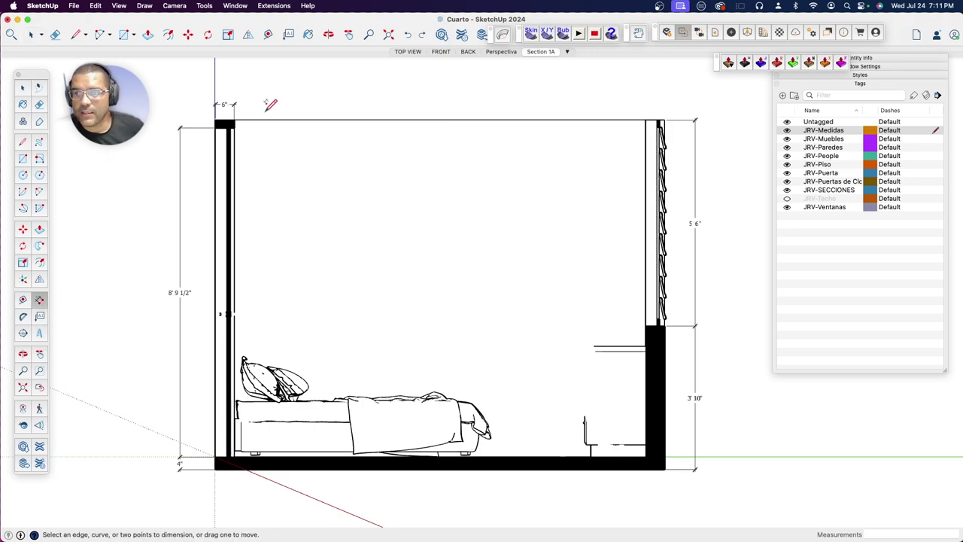
click(216, 119)
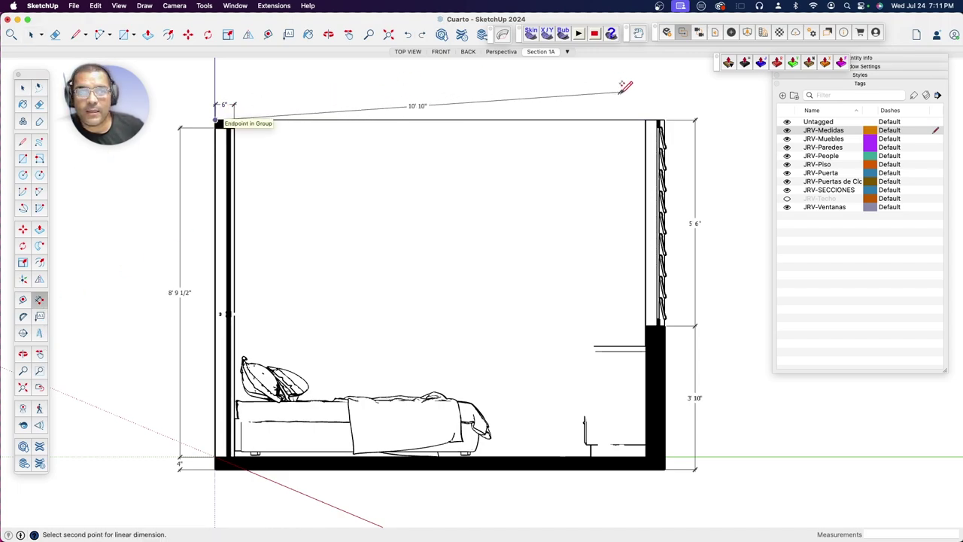
click(663, 119)
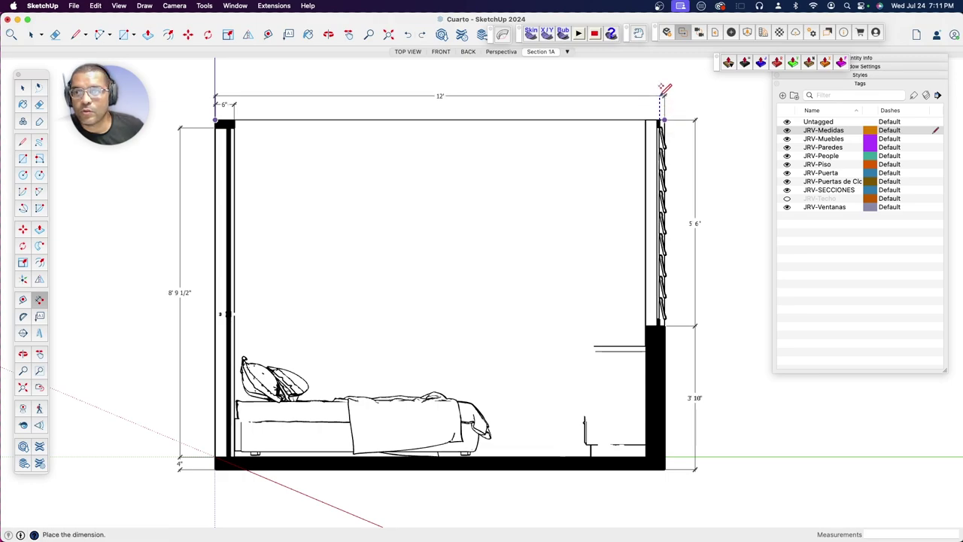
click(600, 98)
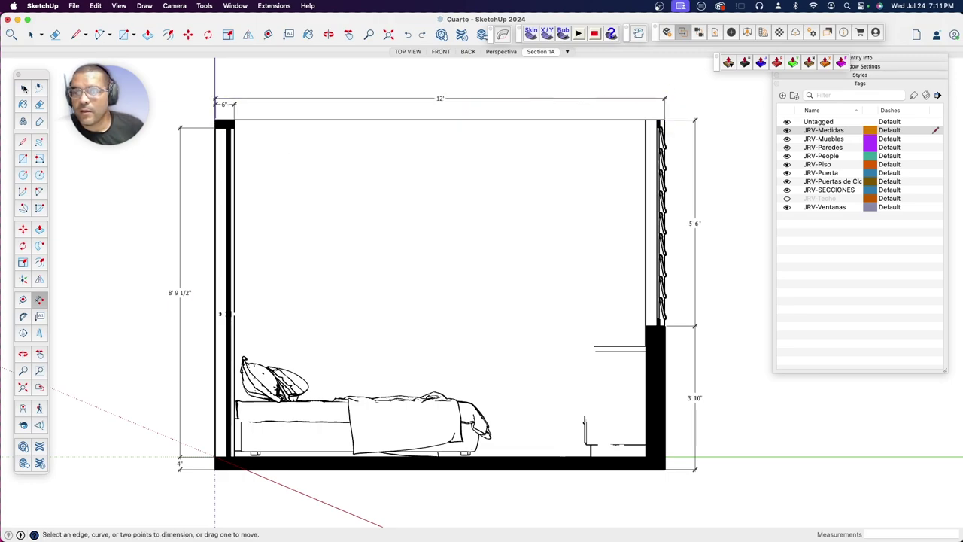
click(23, 88)
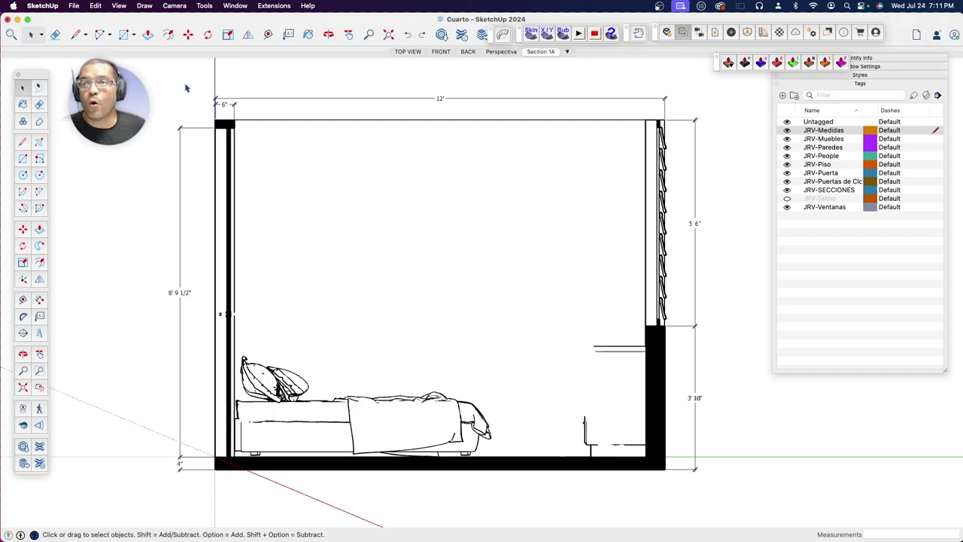
Step: Add a scene named Seccion 2A from the dimensioned elevation, then show Section 1A
click(119, 6)
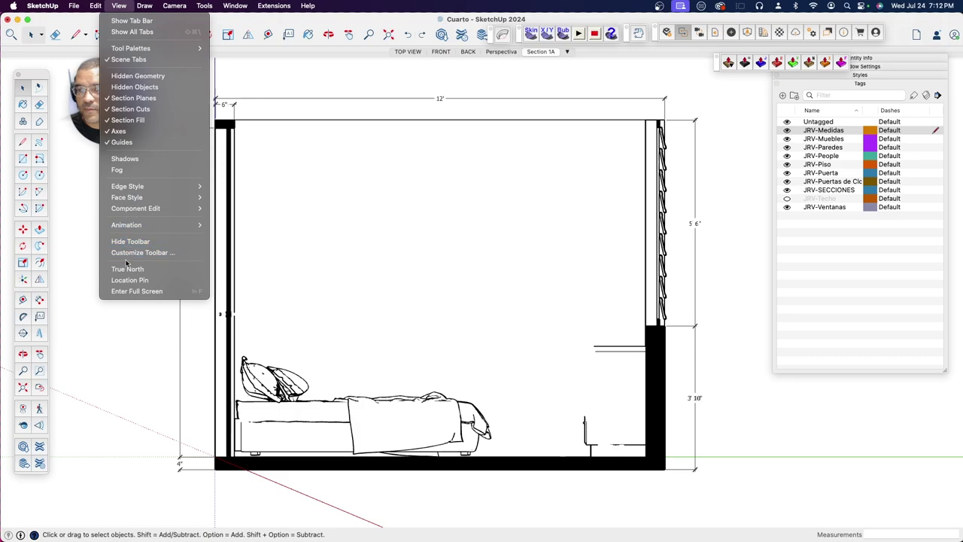
mouse_move(126, 225)
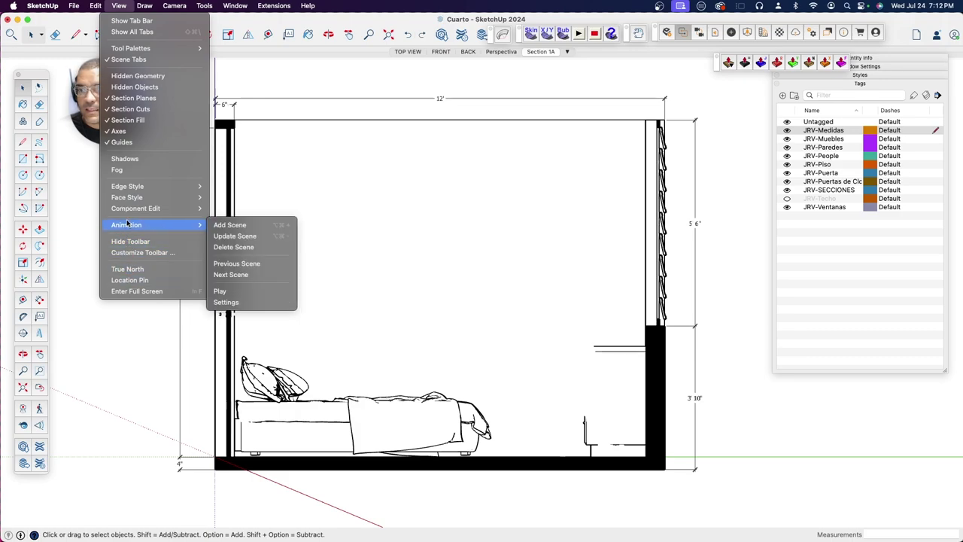
click(230, 224)
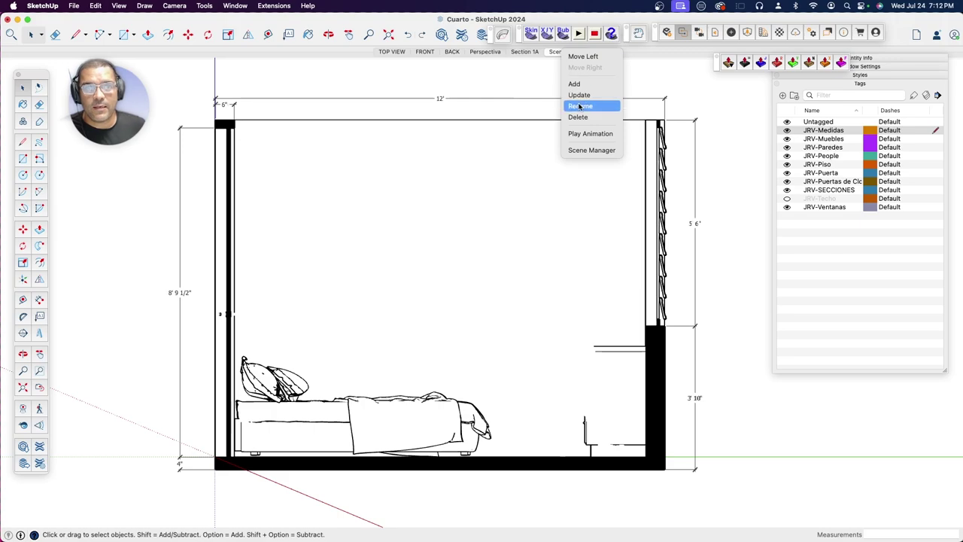
click(576, 107)
text(eccion 2A)
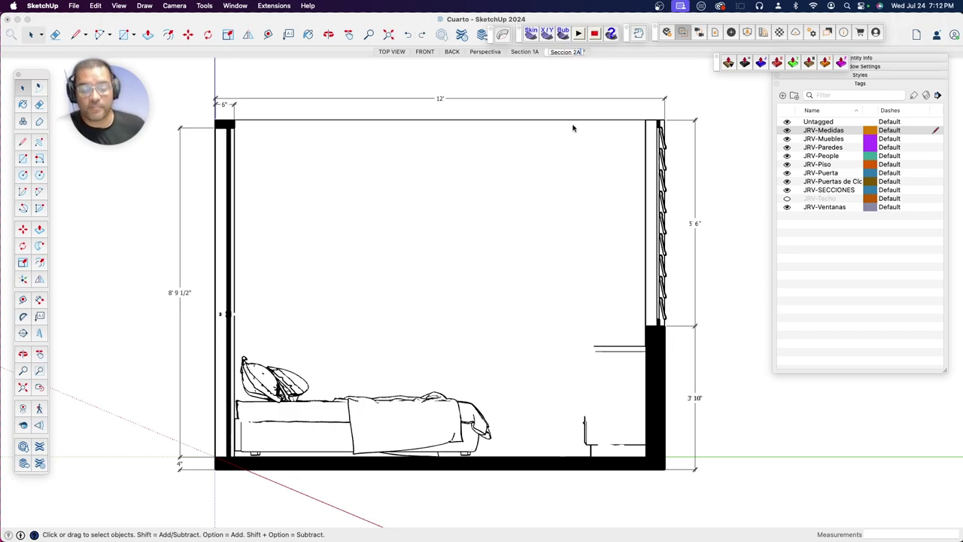
key(Return)
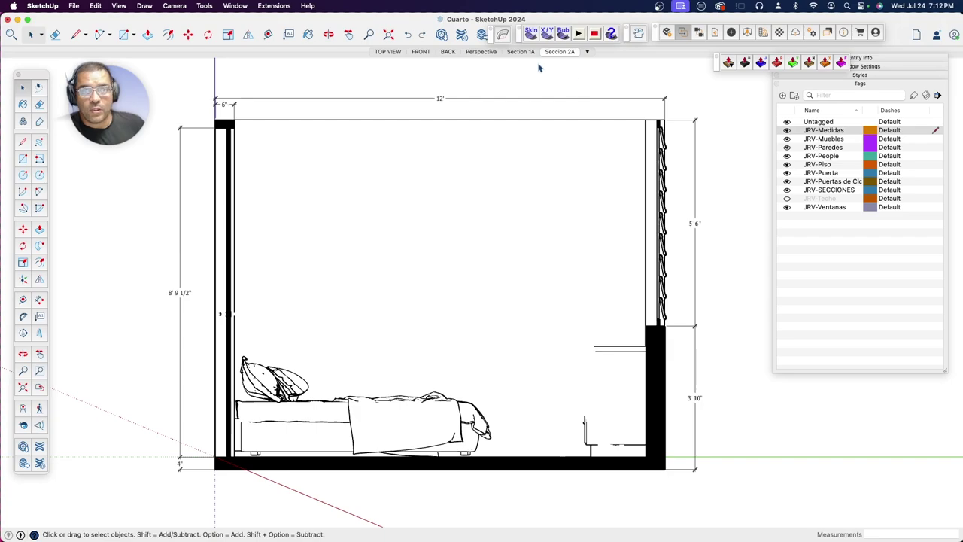
click(521, 52)
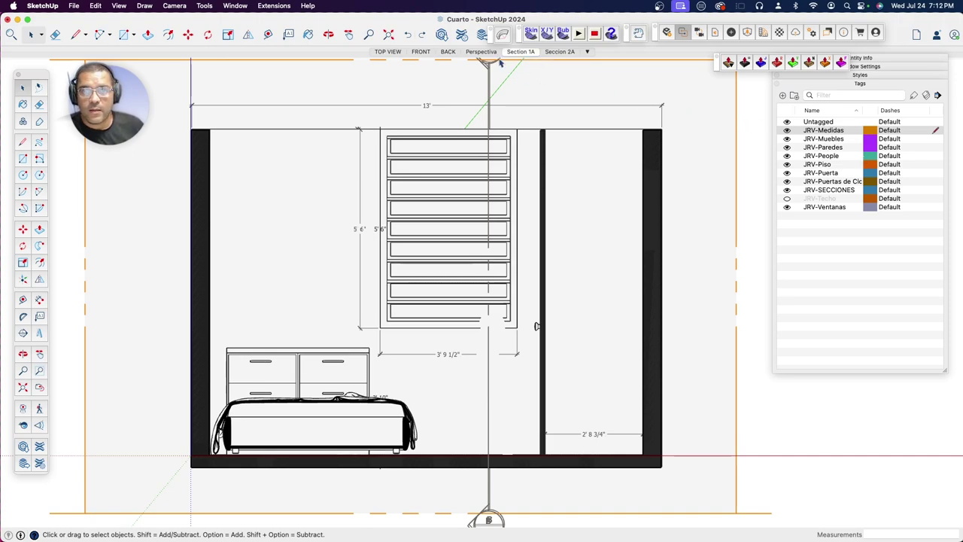
Step: Hide and erase the section plane, then update the Section 1A scene
right_click(715, 99)
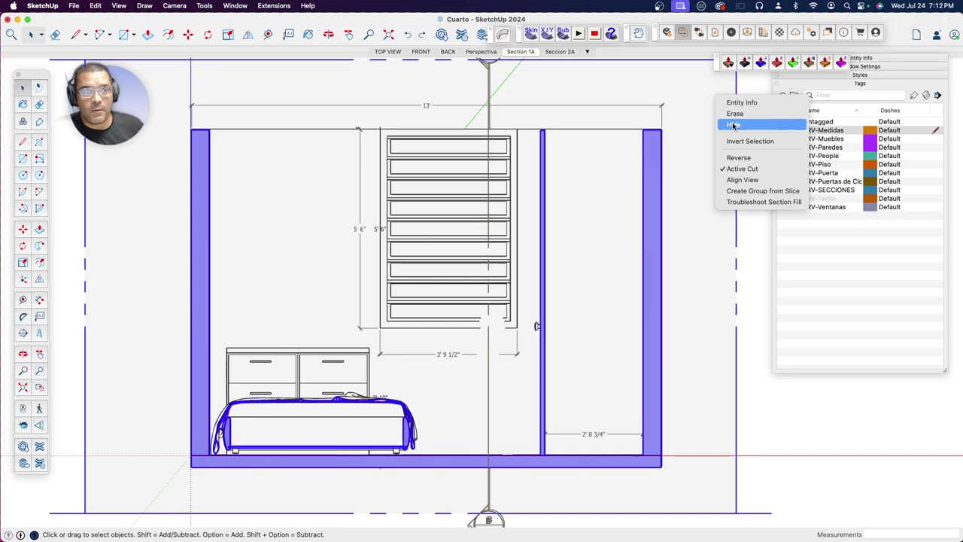
click(735, 125)
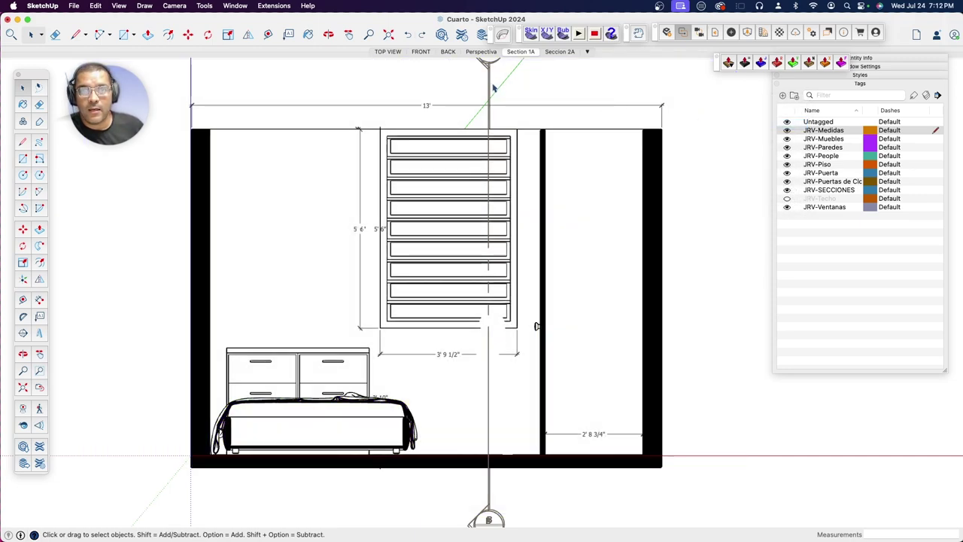
right_click(494, 88)
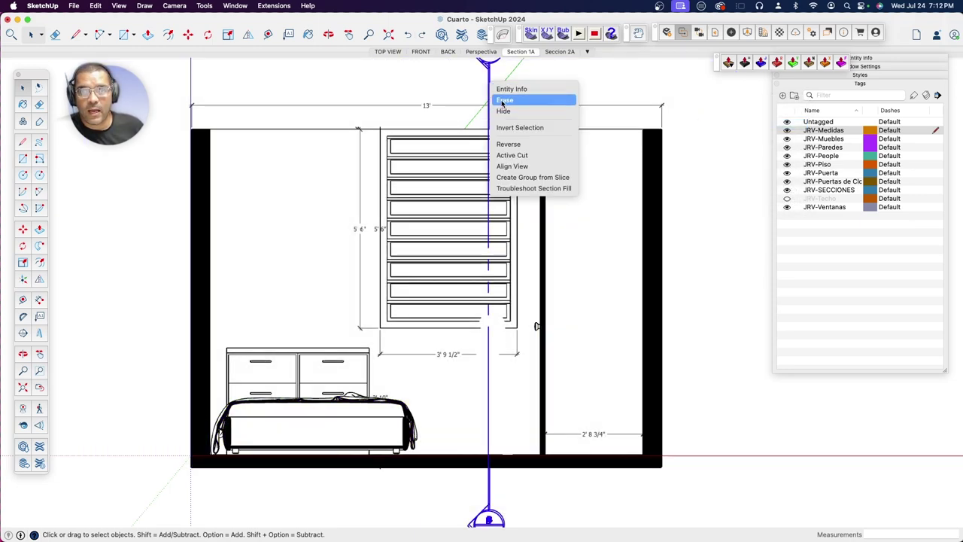
click(502, 101)
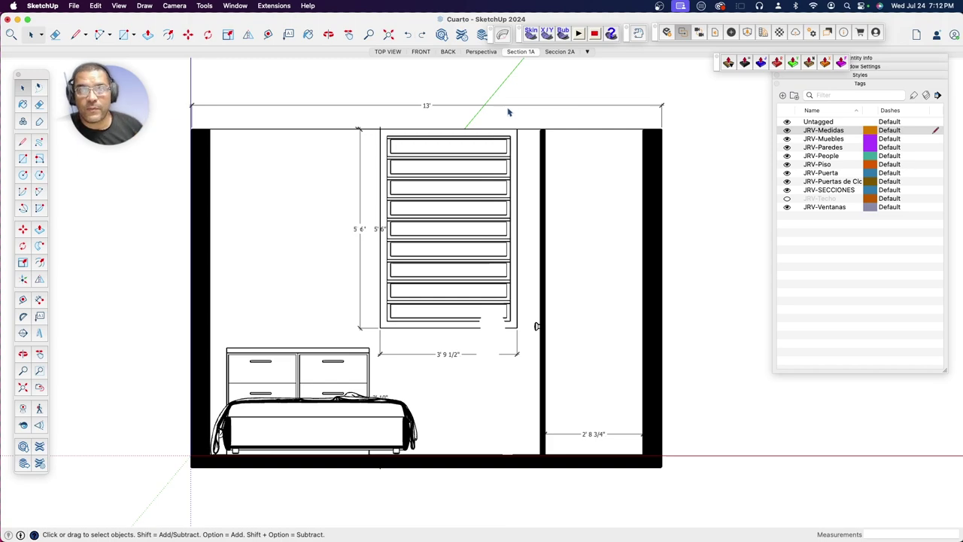
right_click(523, 51)
click(536, 94)
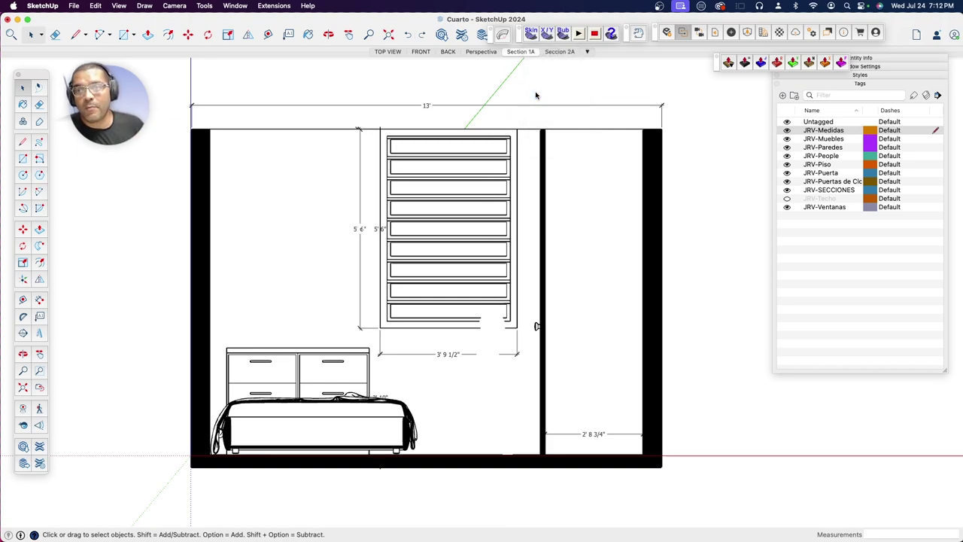
Step: Switch to the Seccion 2A scene and save the Cuarto model
click(553, 51)
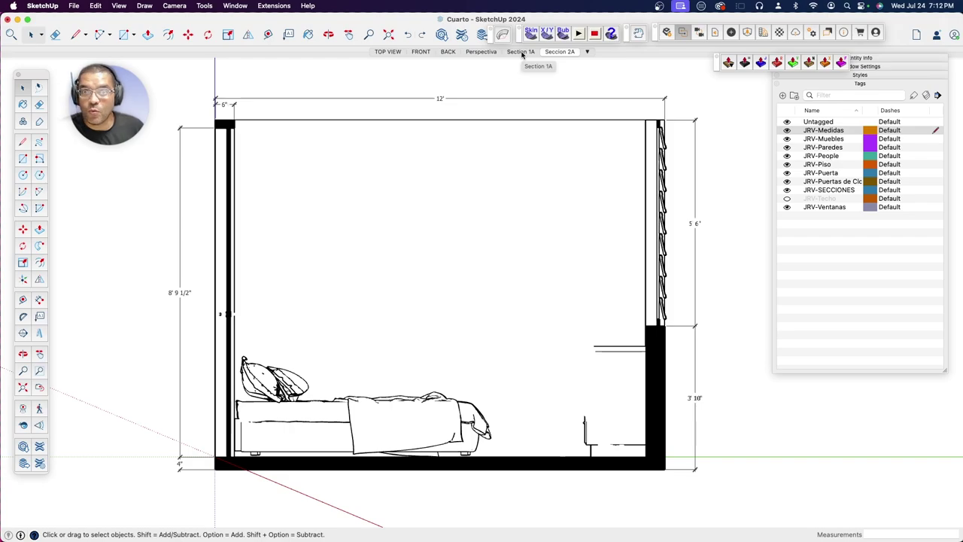
click(520, 52)
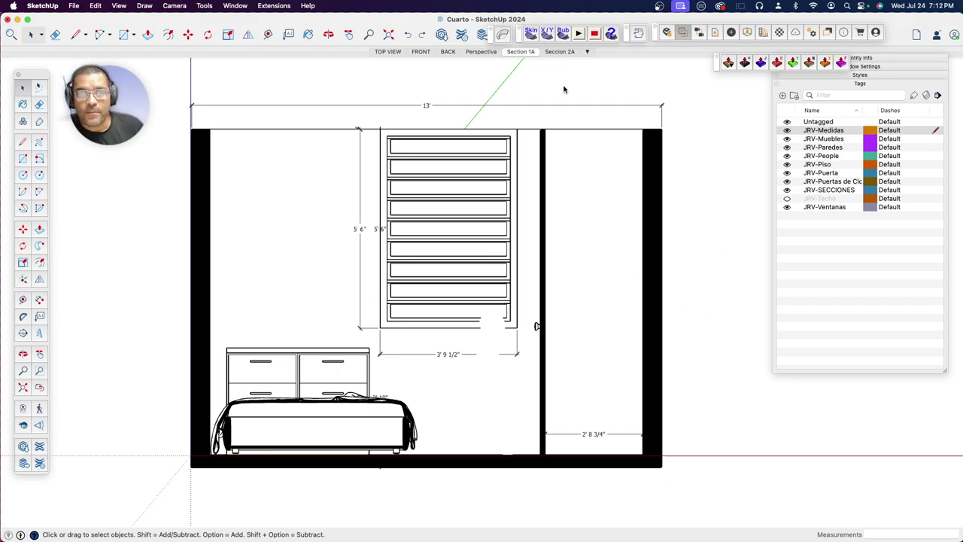
click(561, 52)
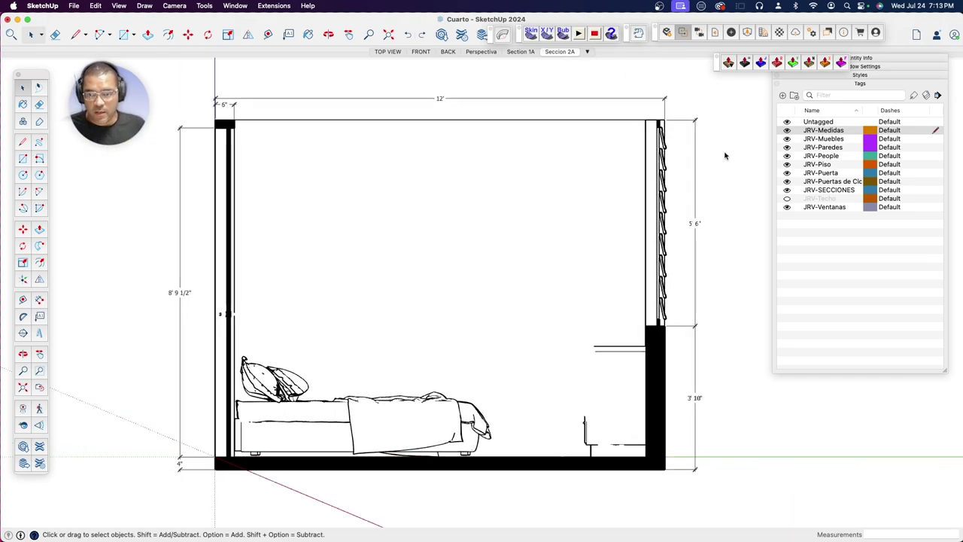
key(super+s)
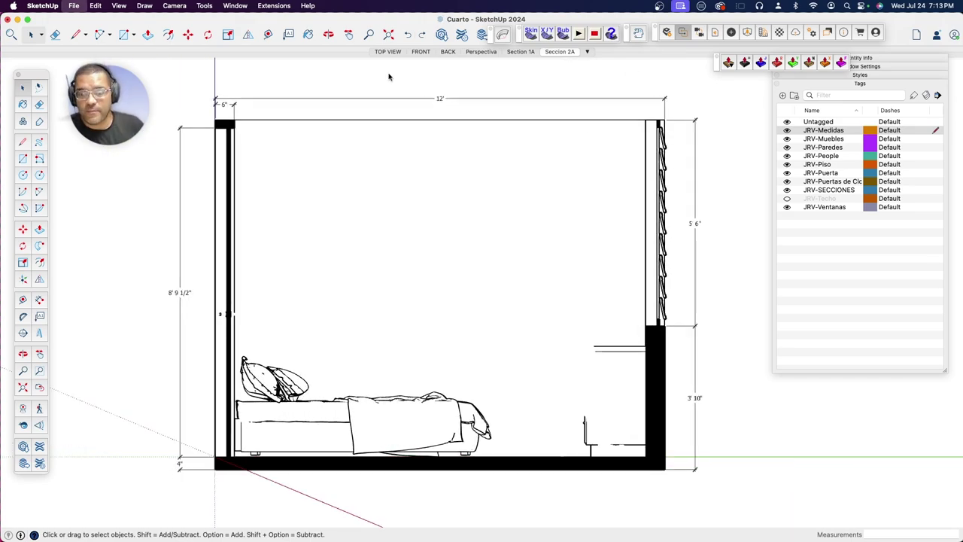
Step: Insert the Cuarto model onto LayOut Page 2 and scale its viewport to 1" = 1'-0"
key(super+Tab)
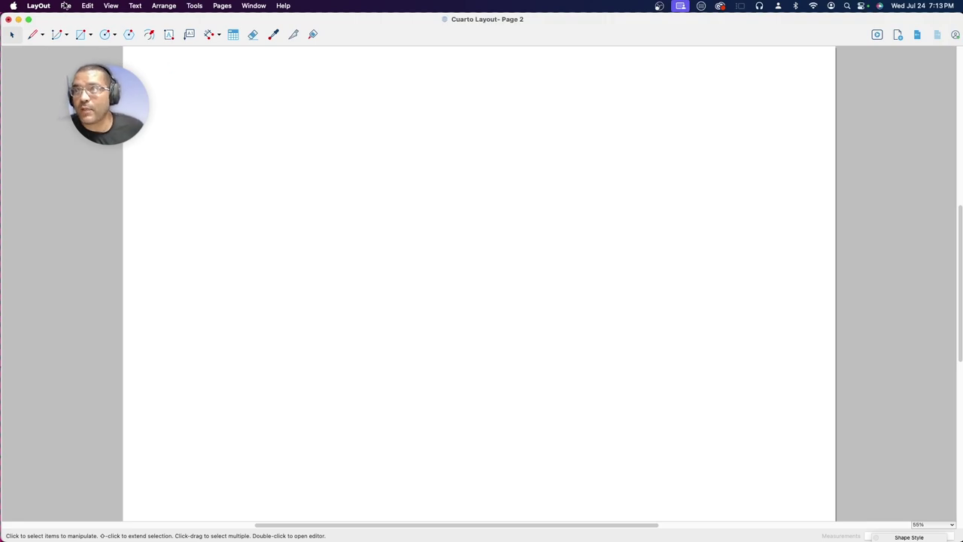
click(66, 5)
click(81, 143)
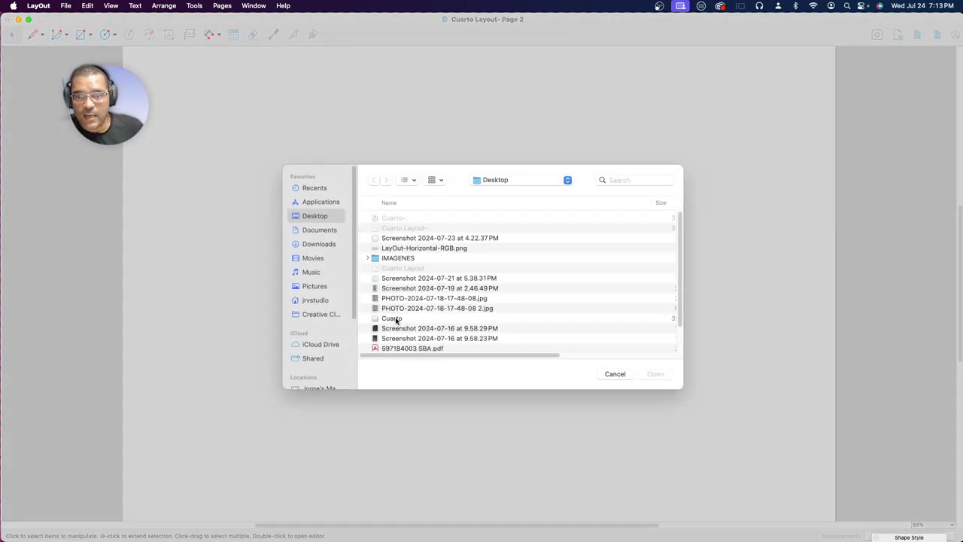
click(397, 319)
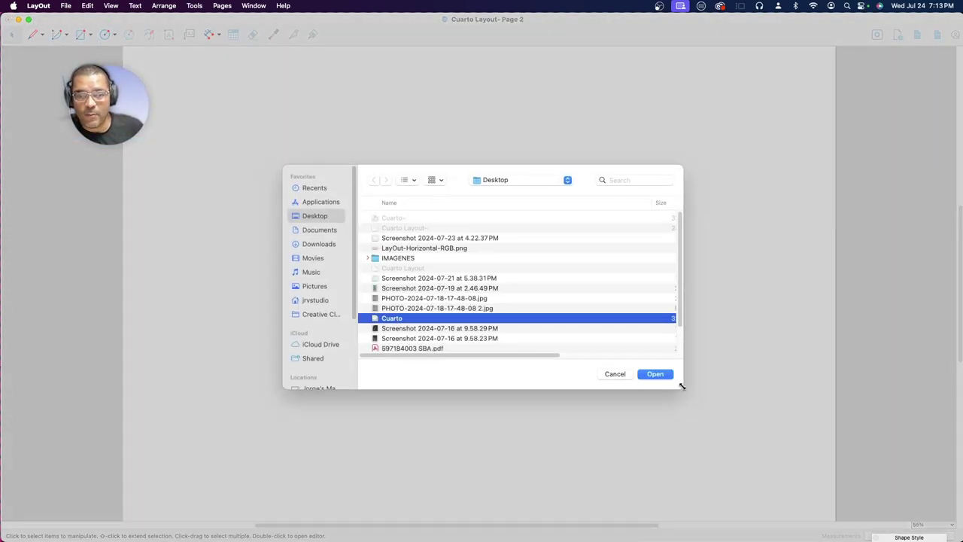
click(659, 375)
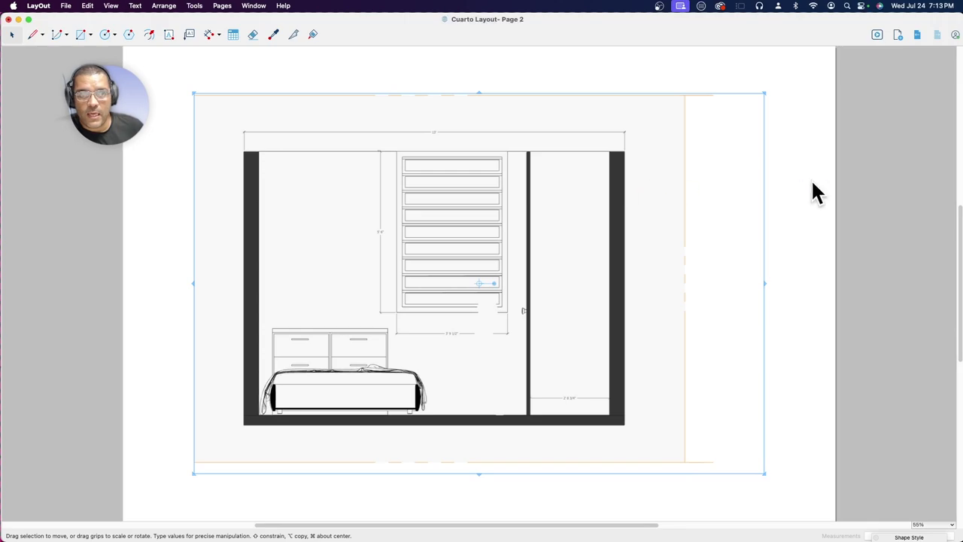
right_click(650, 229)
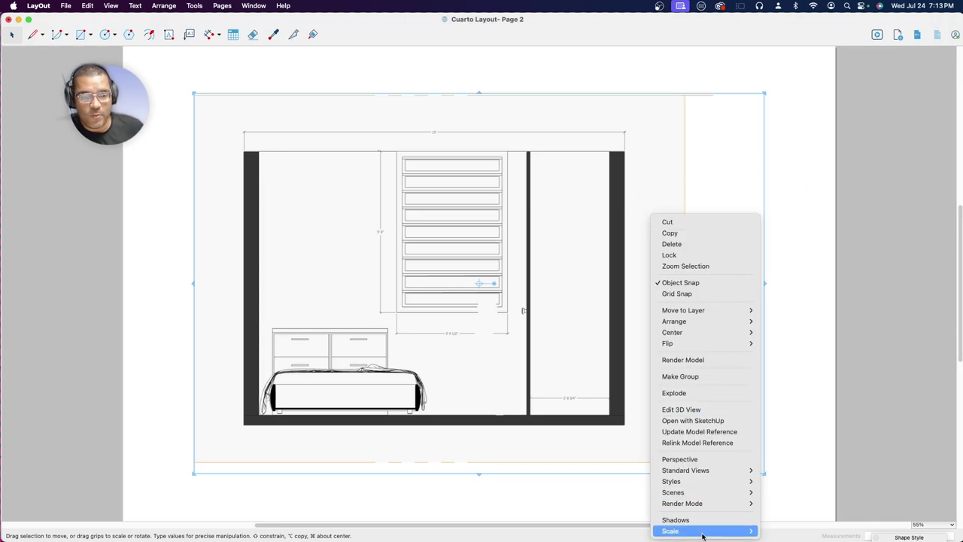
mouse_move(670, 531)
click(791, 156)
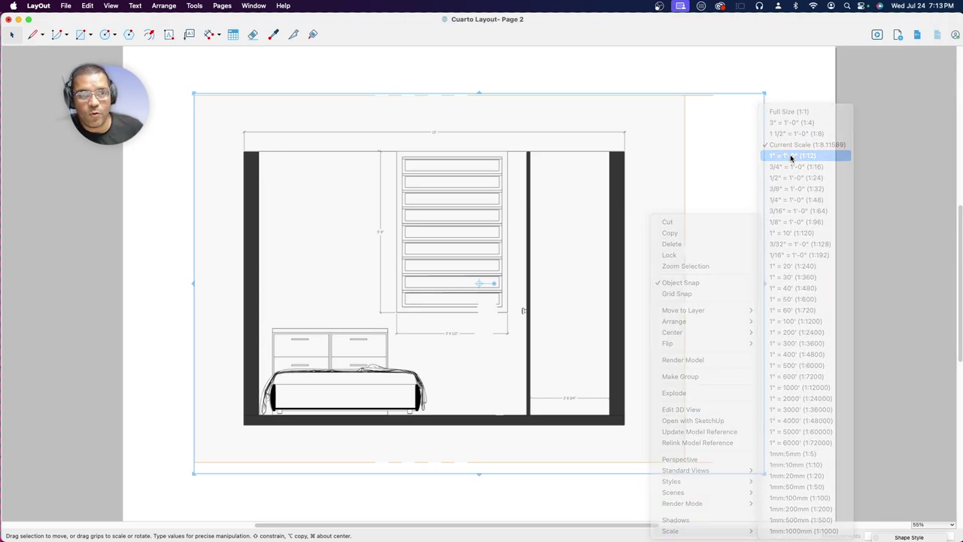
Step: Crop the viewport tight to the elevation, move it top-left, and copy it to the right
drag(766, 283, 579, 283)
drag(191, 284, 315, 283)
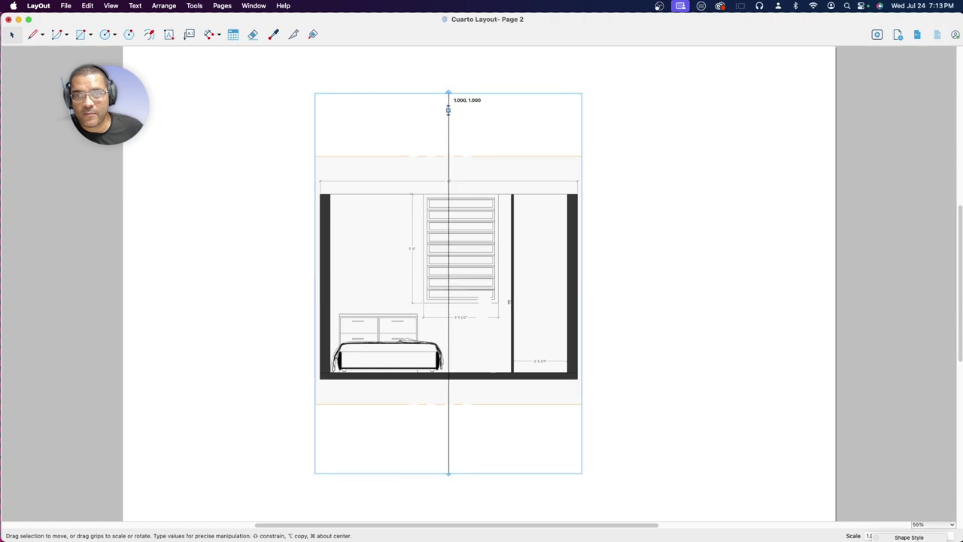
drag(448, 91, 447, 173)
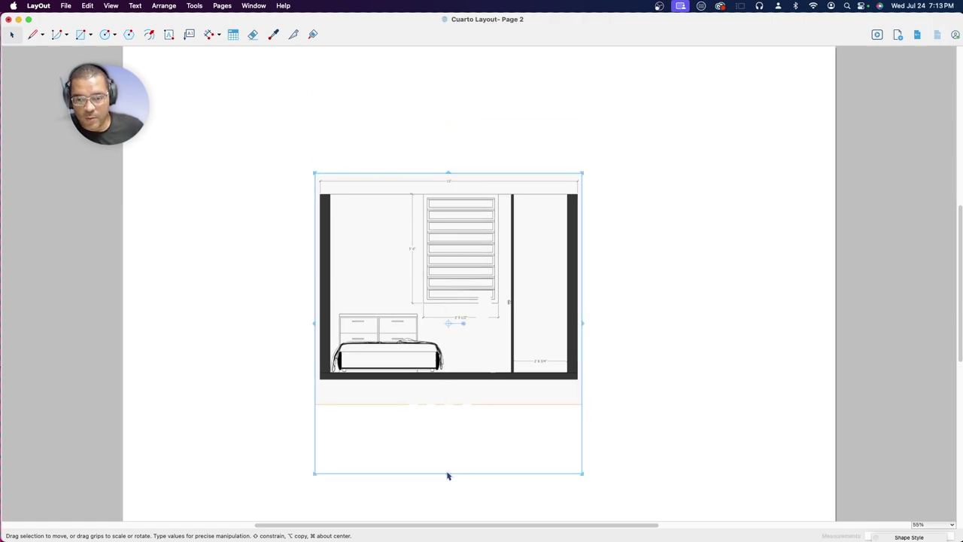
click(449, 478)
click(447, 396)
drag(448, 477, 448, 384)
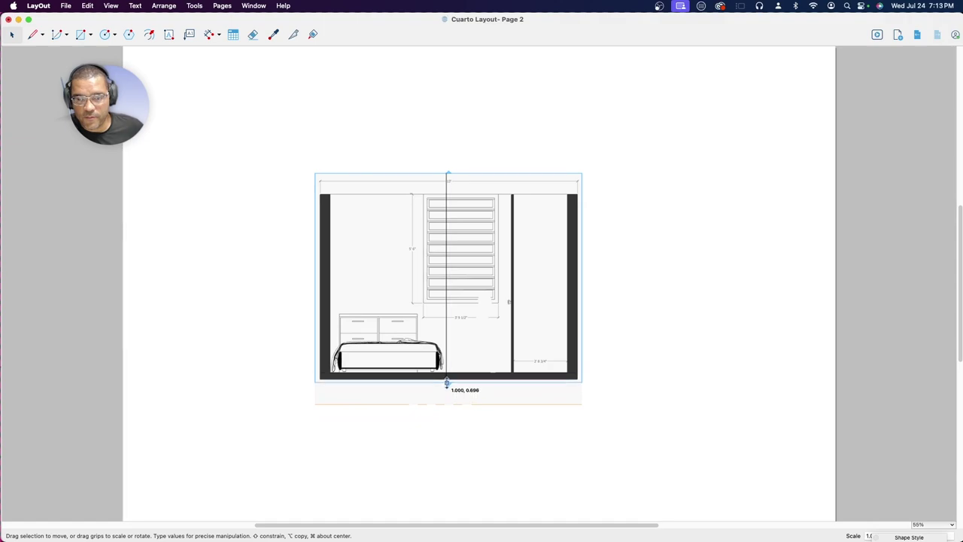
drag(453, 300, 300, 202)
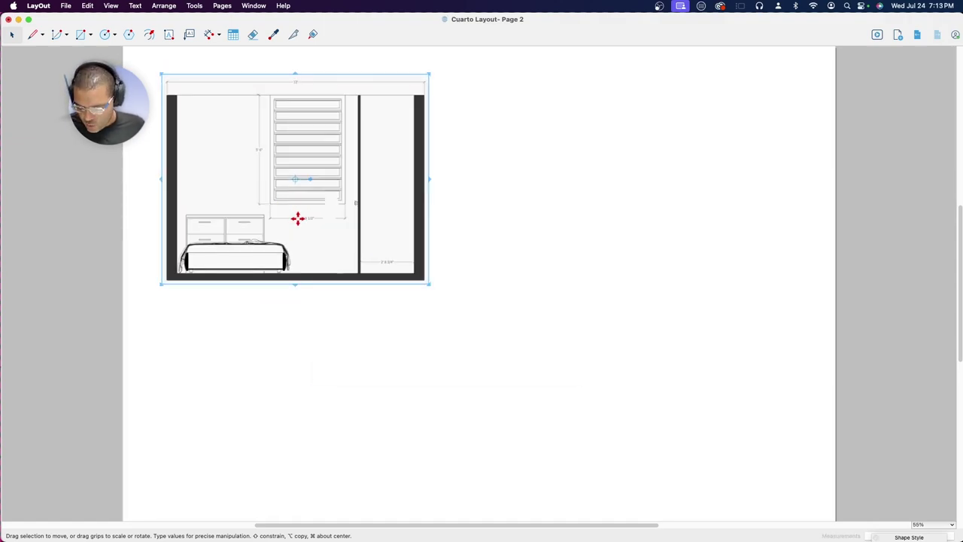
alt+drag(273, 216, 564, 222)
Step: Review the copied viewport's options without changes, then open the File menu to save
right_click(626, 193)
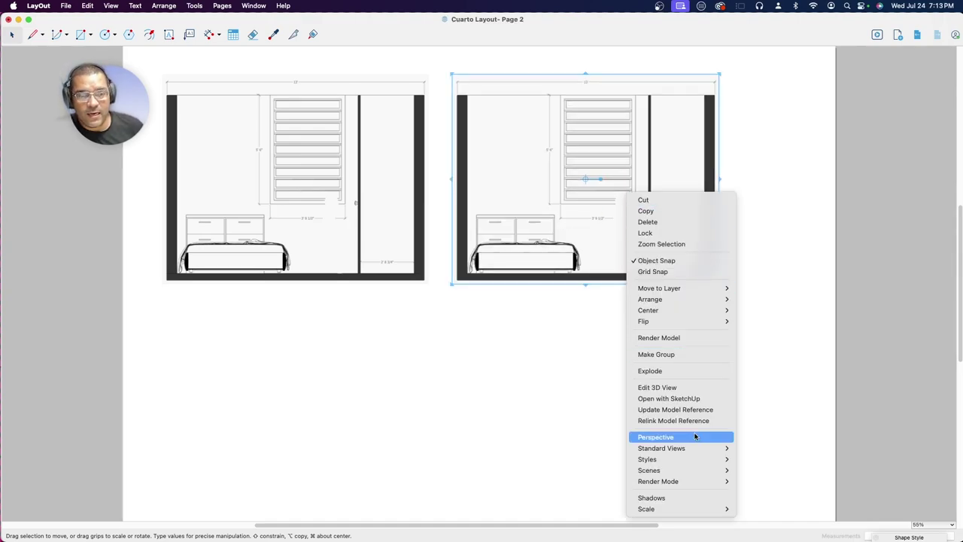
mouse_move(649, 470)
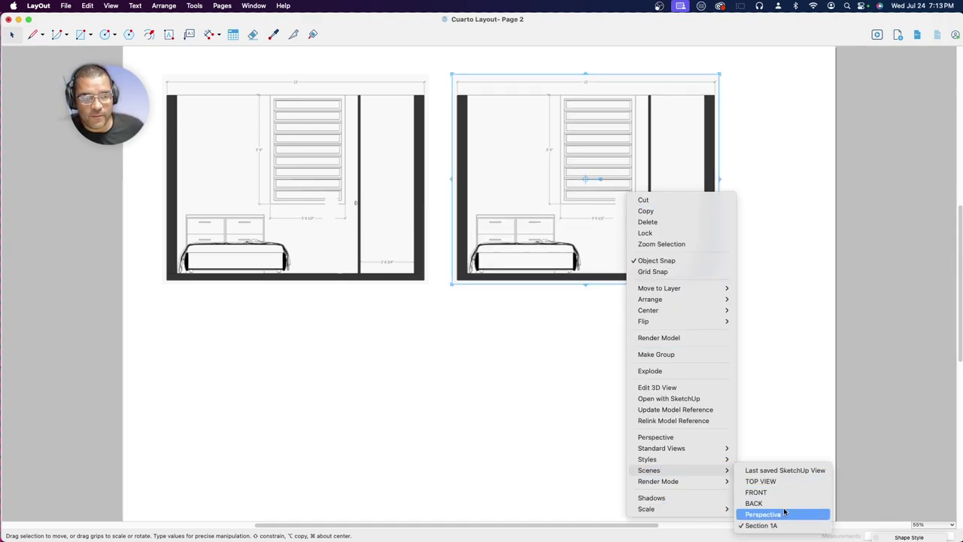
click(422, 390)
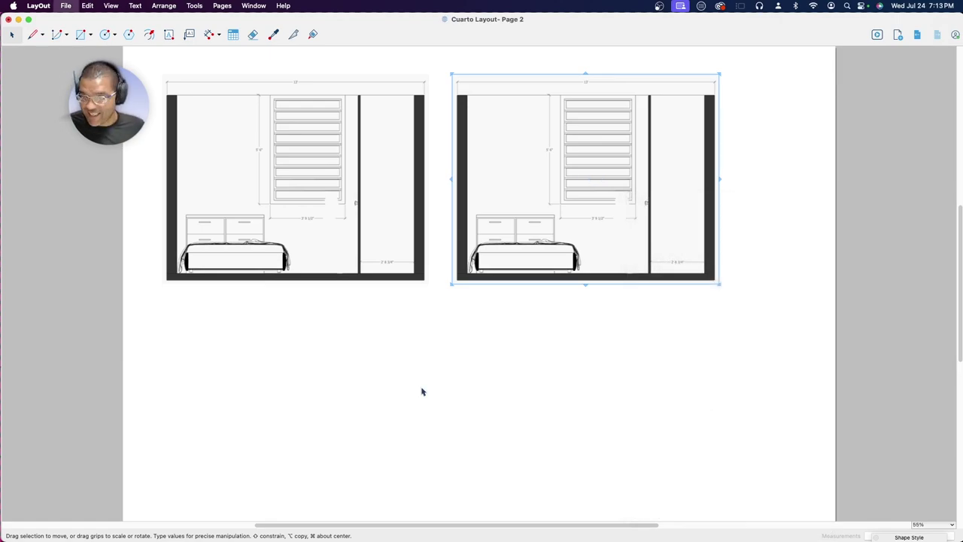
click(66, 6)
Step: Save and quit LayOut, then reopen Cuarto Layout from the welcome window's recent files
click(69, 72)
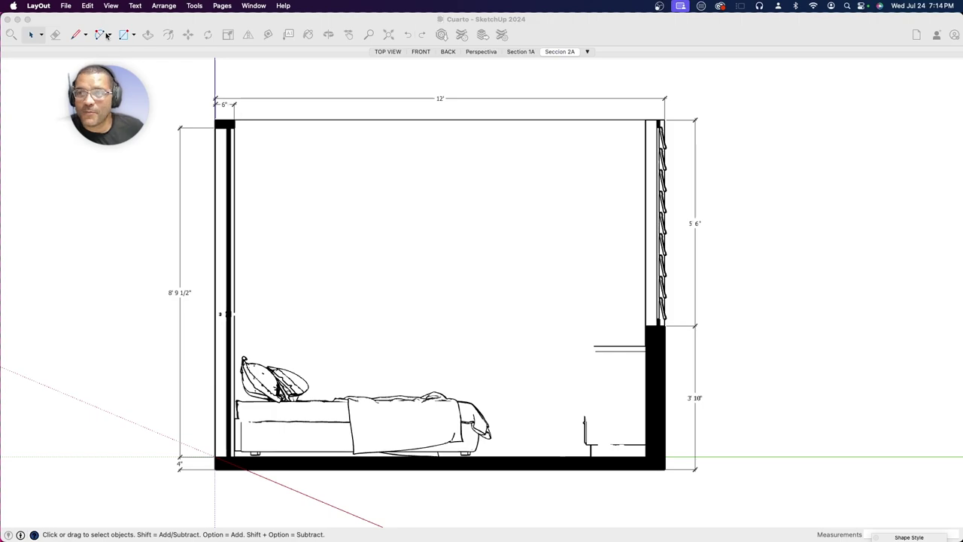
click(38, 5)
click(43, 122)
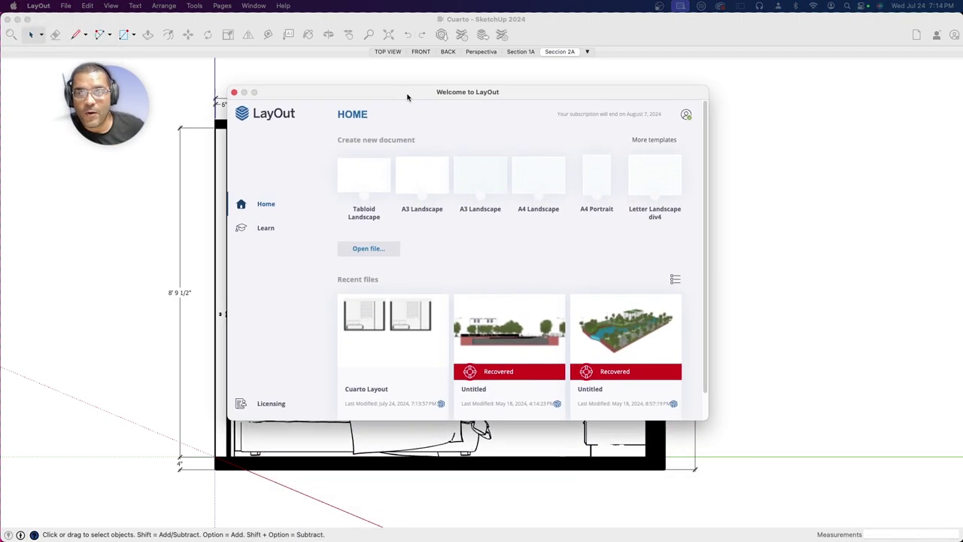
drag(407, 96, 409, 111)
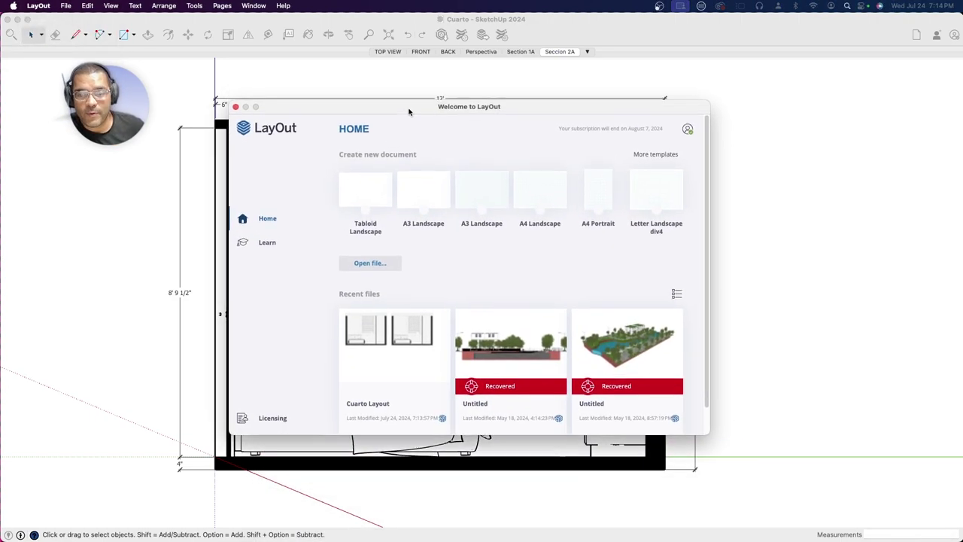
click(404, 376)
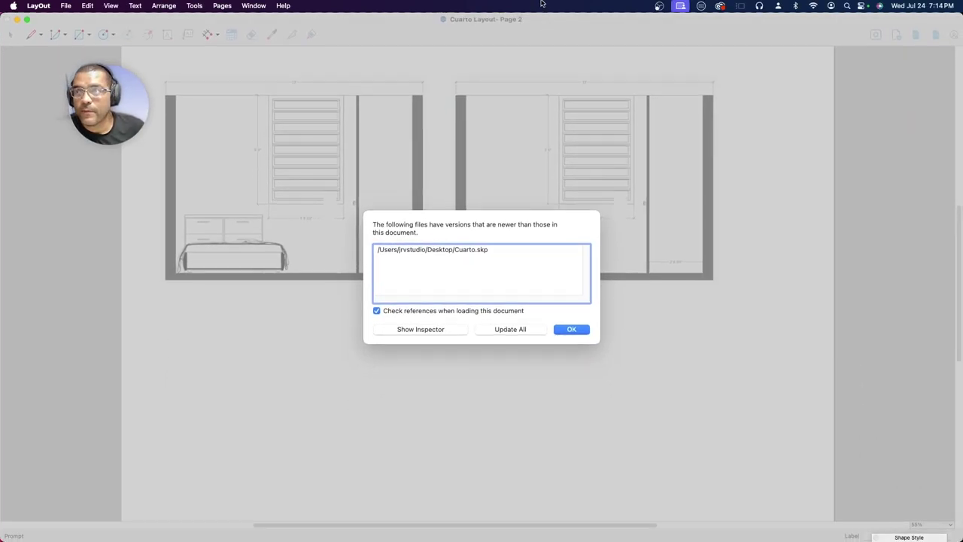
Step: Update references to the newer Cuarto.skp and switch the right viewport to the Seccion 2A scene
click(504, 331)
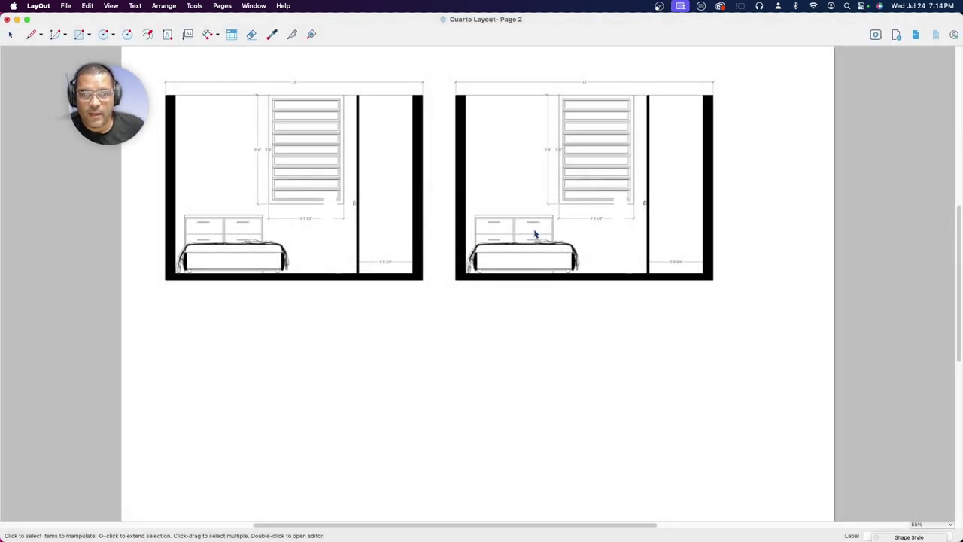
click(535, 226)
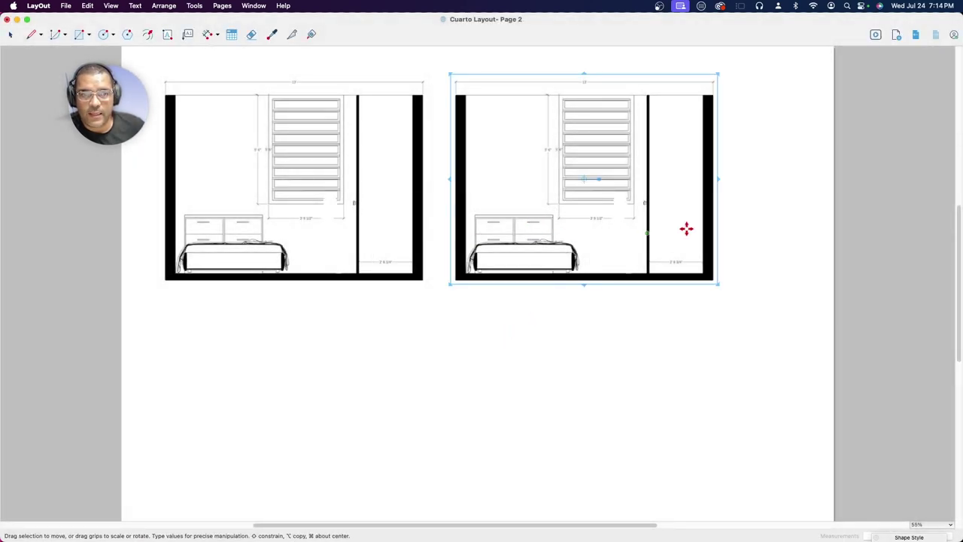
right_click(642, 218)
mouse_move(665, 492)
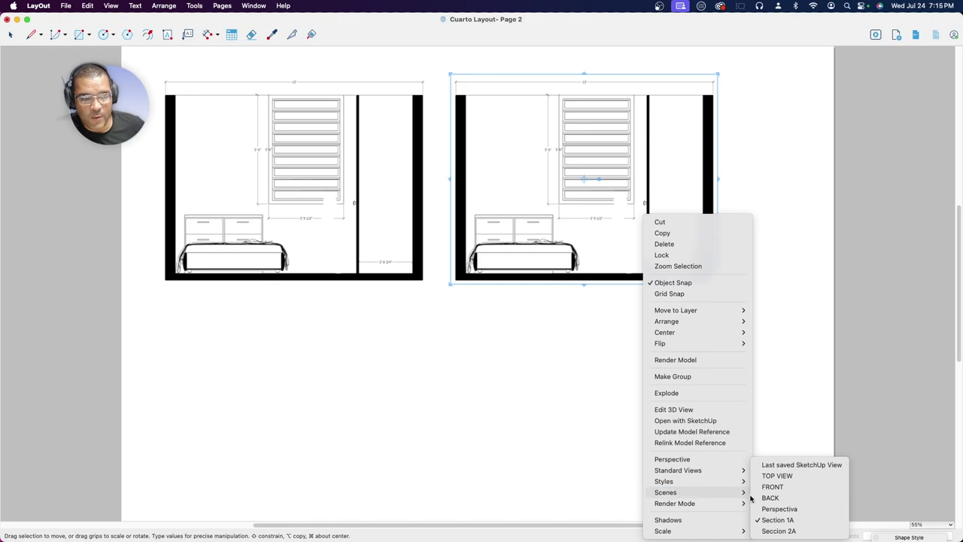
click(776, 532)
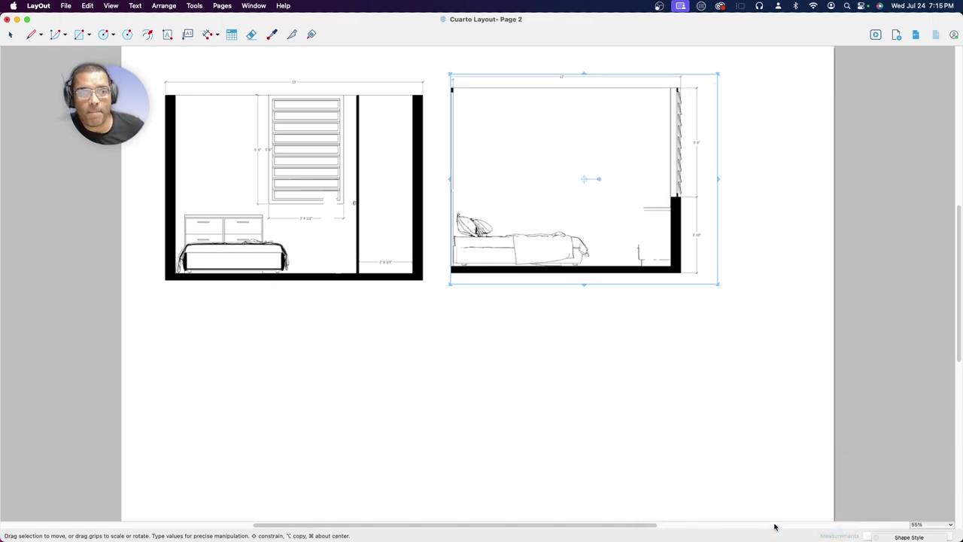
Step: Re-crop the right viewport's edges to frame the Seccion 2A elevation
drag(447, 179, 389, 179)
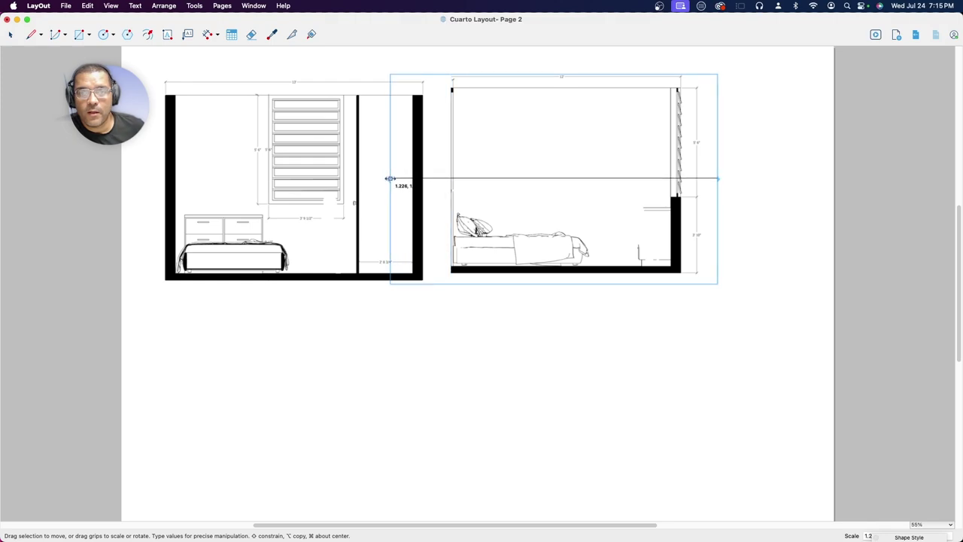
drag(505, 129, 543, 150)
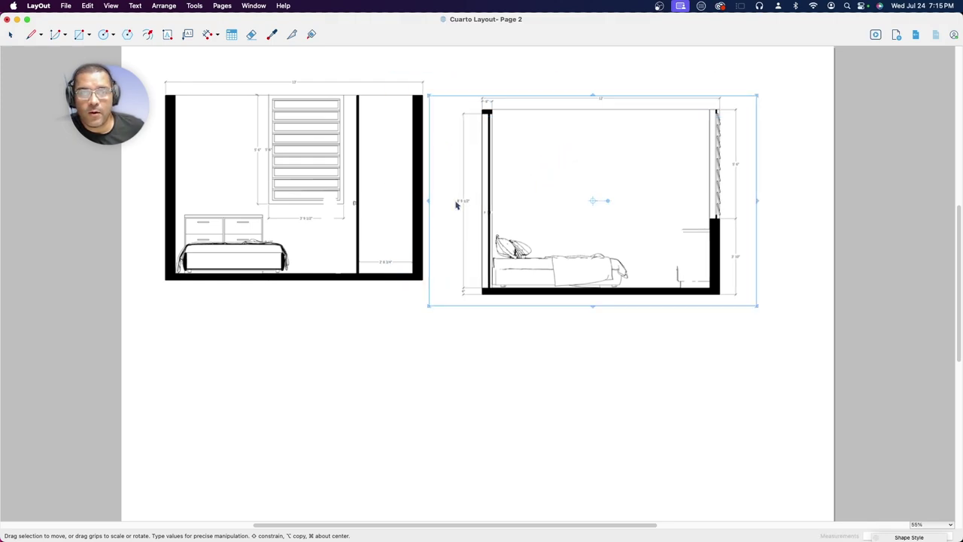
drag(427, 200, 454, 200)
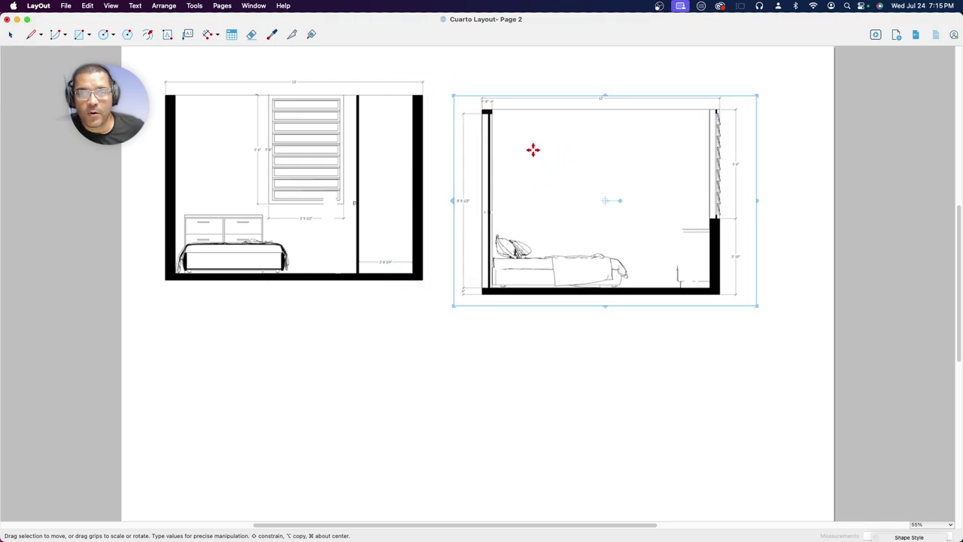
drag(608, 101, 604, 91)
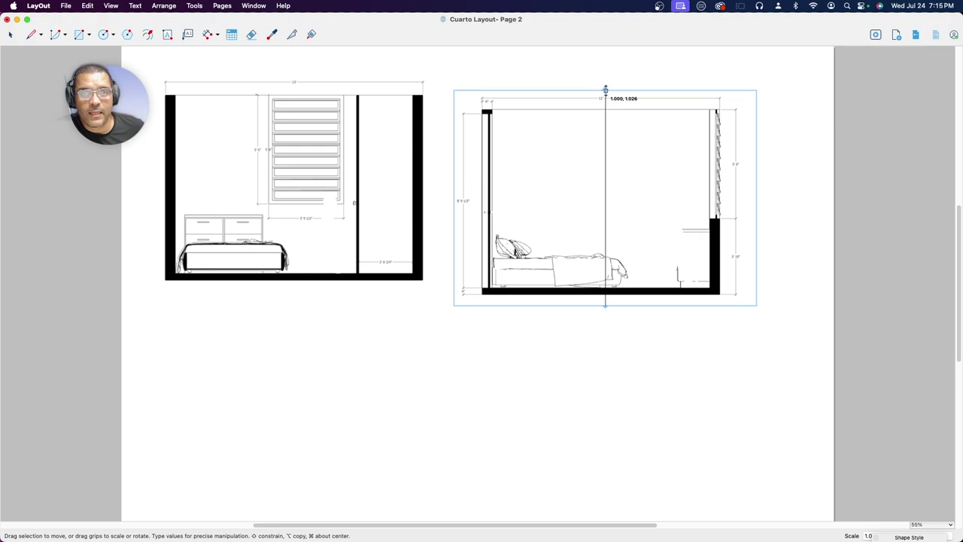
drag(757, 198, 744, 198)
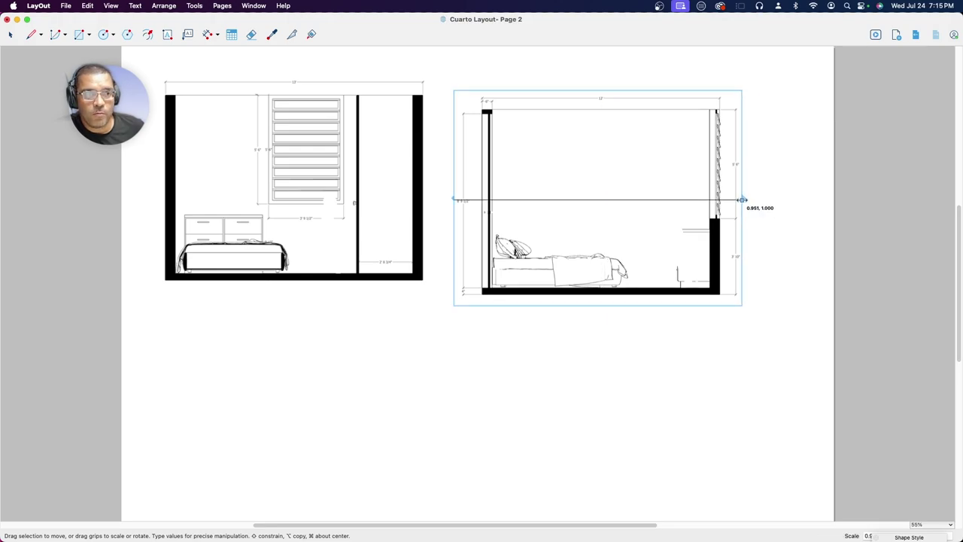
drag(597, 306, 597, 297)
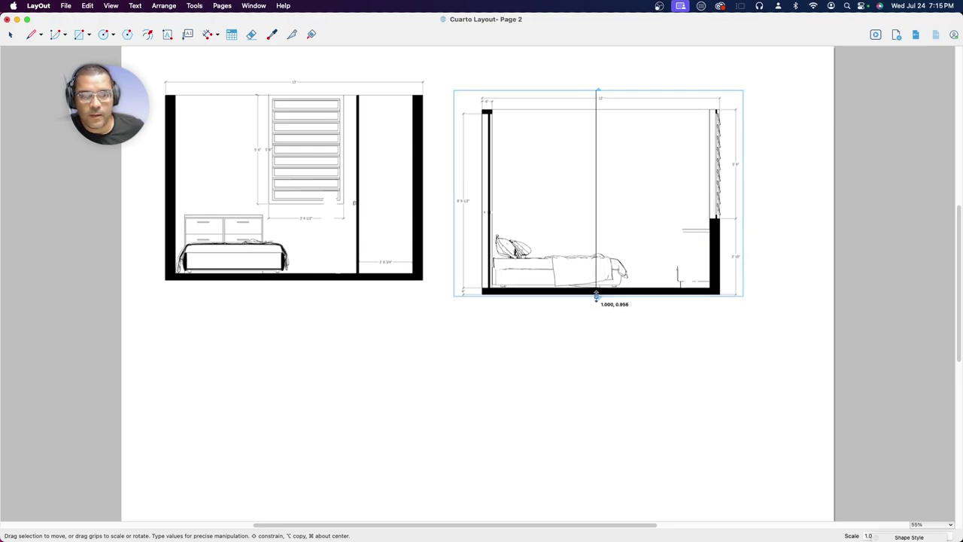
drag(599, 90, 599, 92)
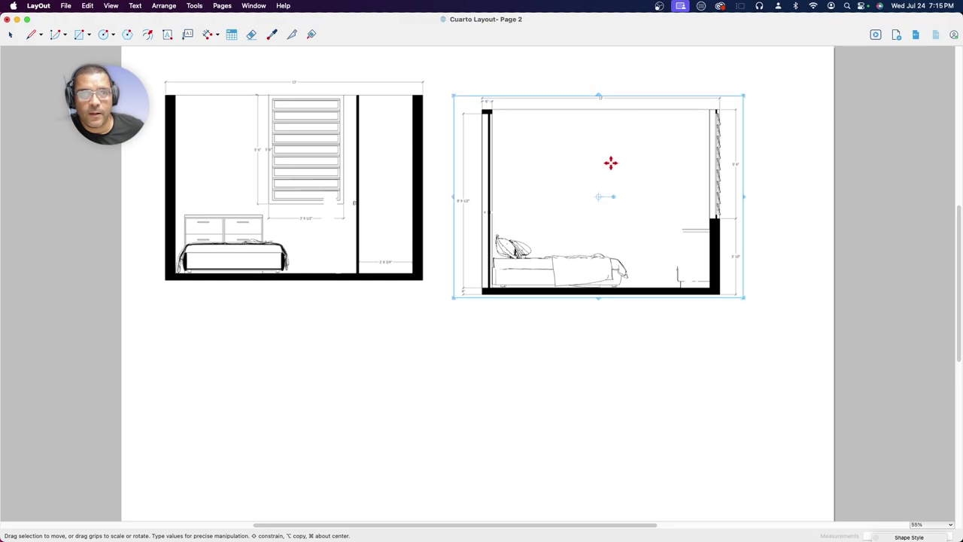
Step: Align the right elevation beside the left with a small gap and level floors, then move both lower
drag(588, 174, 557, 158)
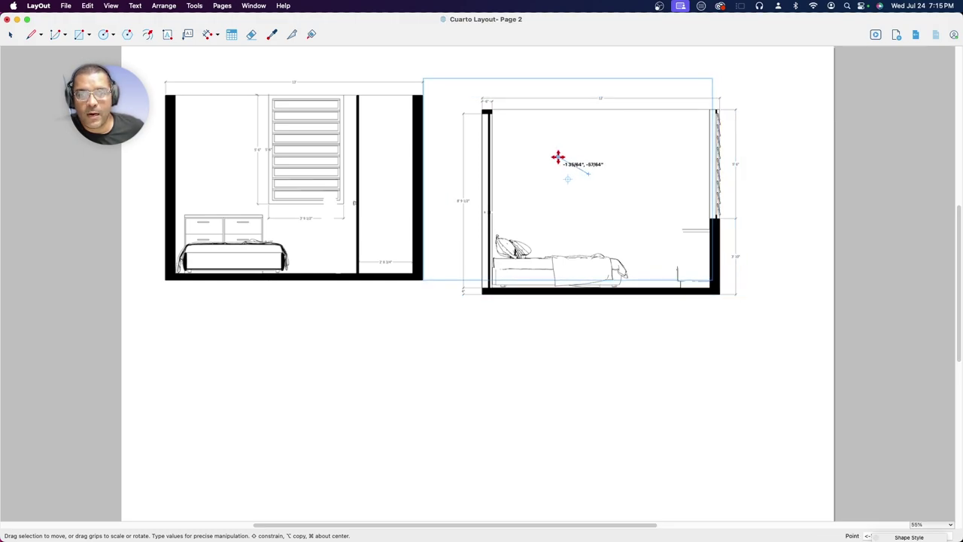
drag(558, 158, 544, 158)
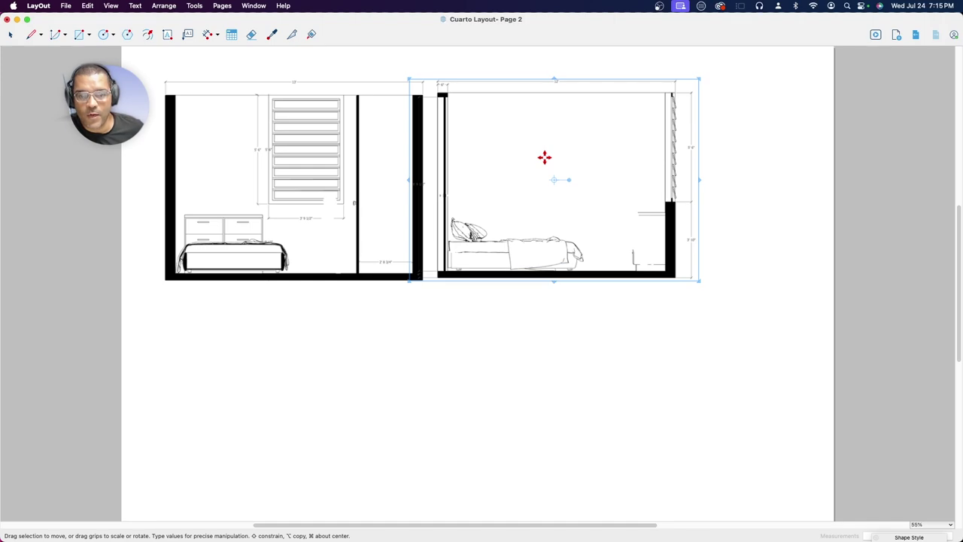
key(Down)
key(Down)
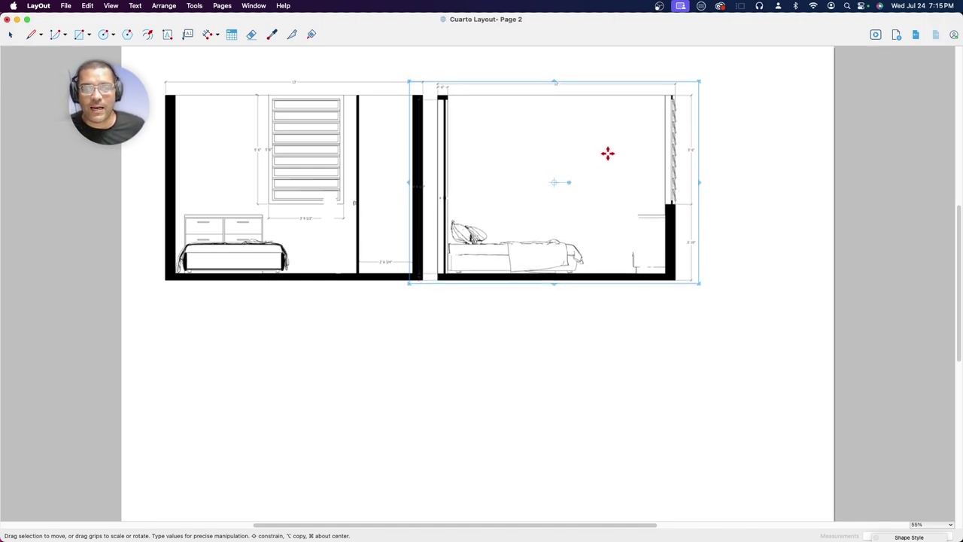
drag(550, 233, 585, 236)
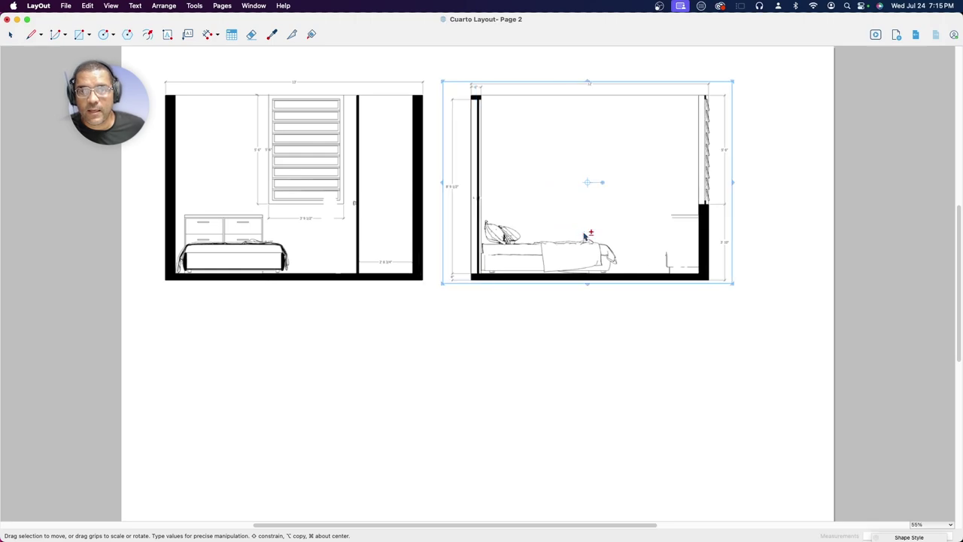
click(777, 218)
drag(772, 142, 244, 337)
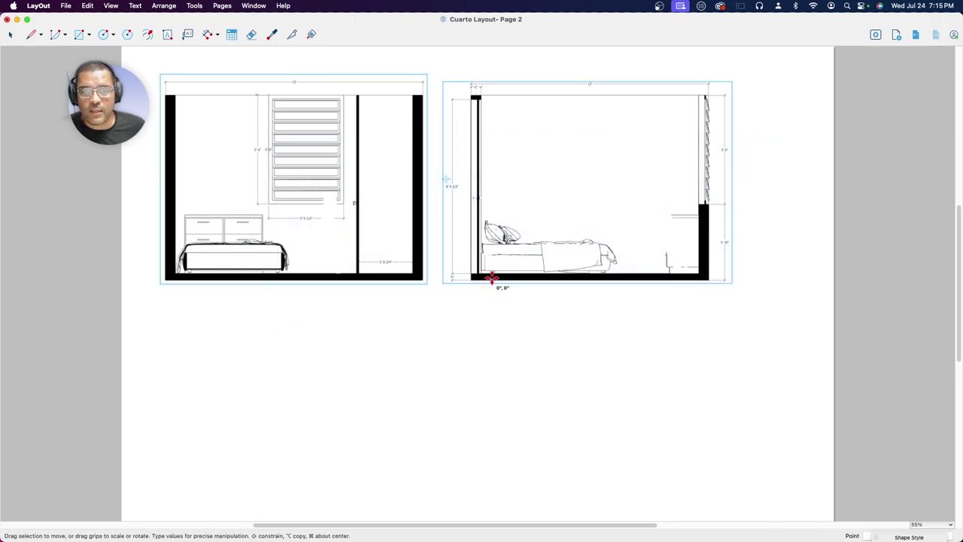
drag(492, 275, 522, 336)
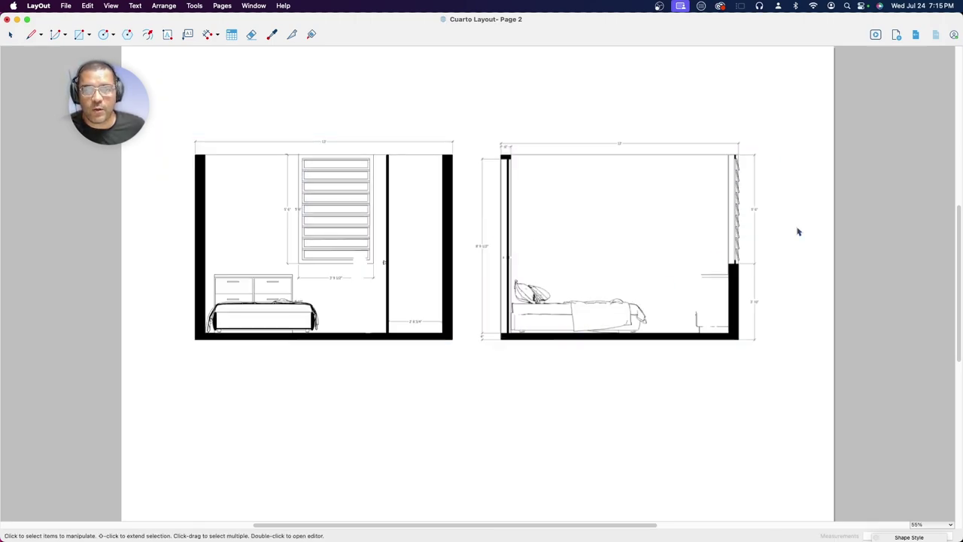
Step: Add a text box under the left elevation with an enlarged SECCION 1A heading and Escala note
click(167, 34)
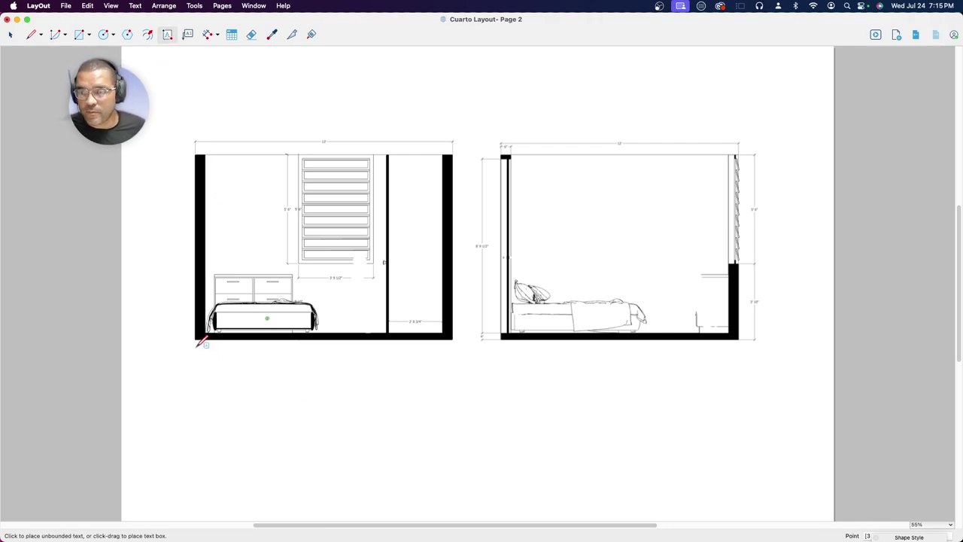
drag(199, 344, 446, 425)
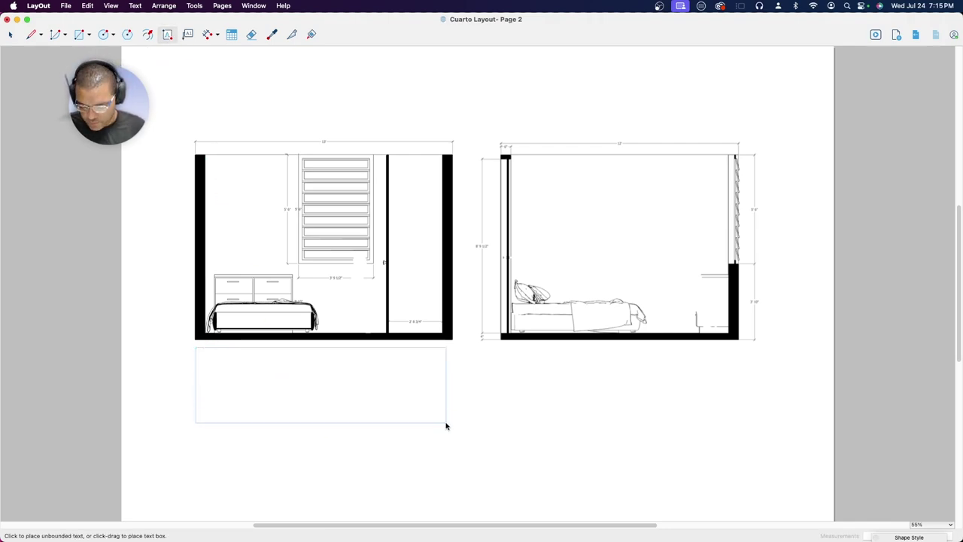
text(ion)
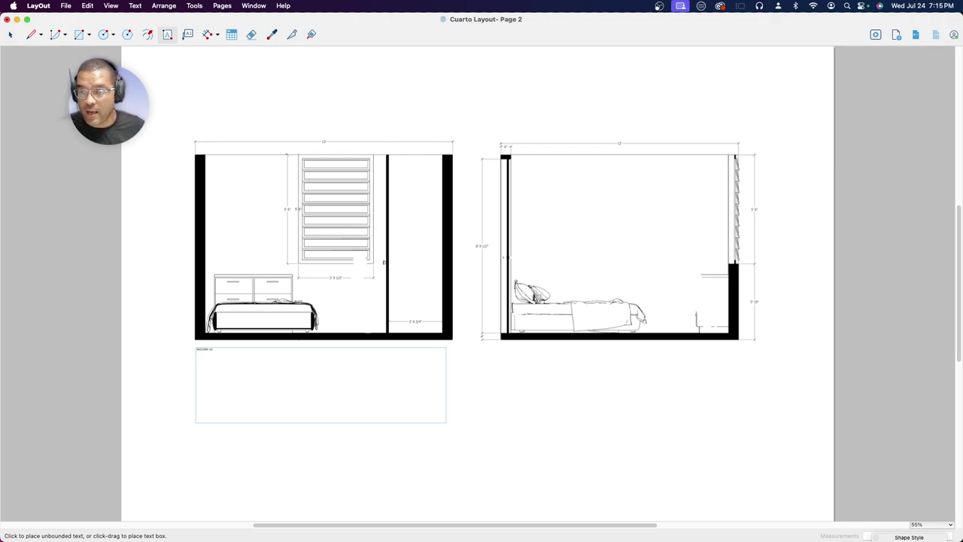
key(super+plus)
key(super+plus)
key(super+plus)
key(super+plus)
key(super+plus)
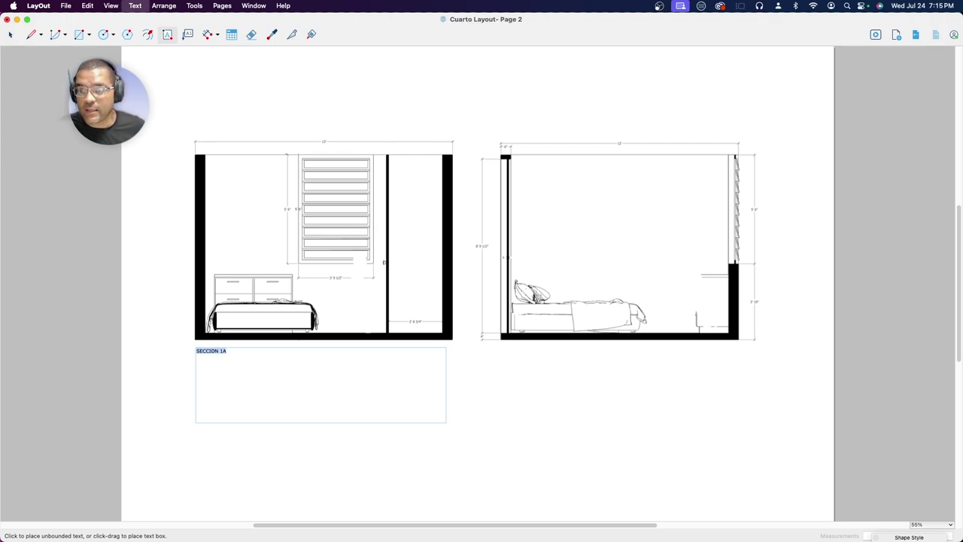
key(super+plus)
key(super+plus)
key(super+plus)
key(super+plus)
key(super+plus)
key(super+plus)
key(super+plus)
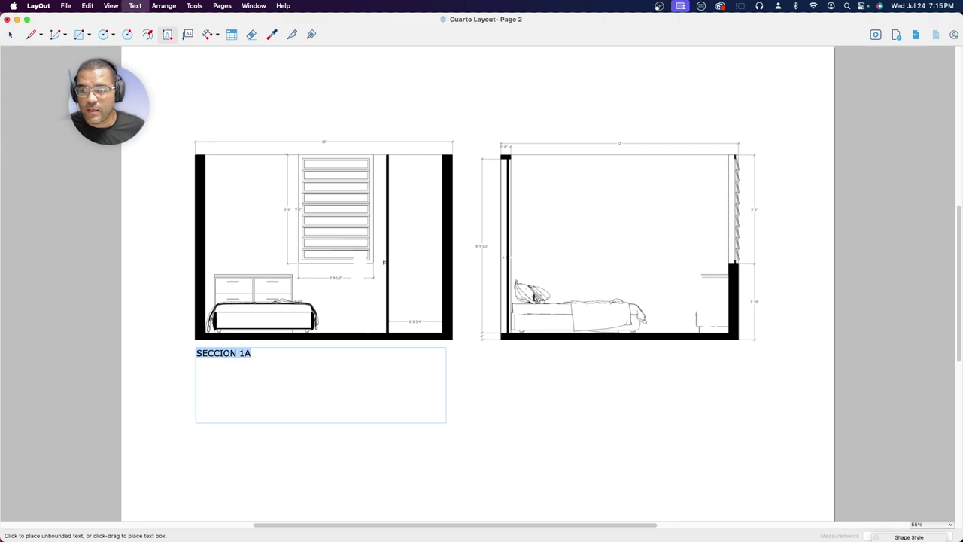
key(Right)
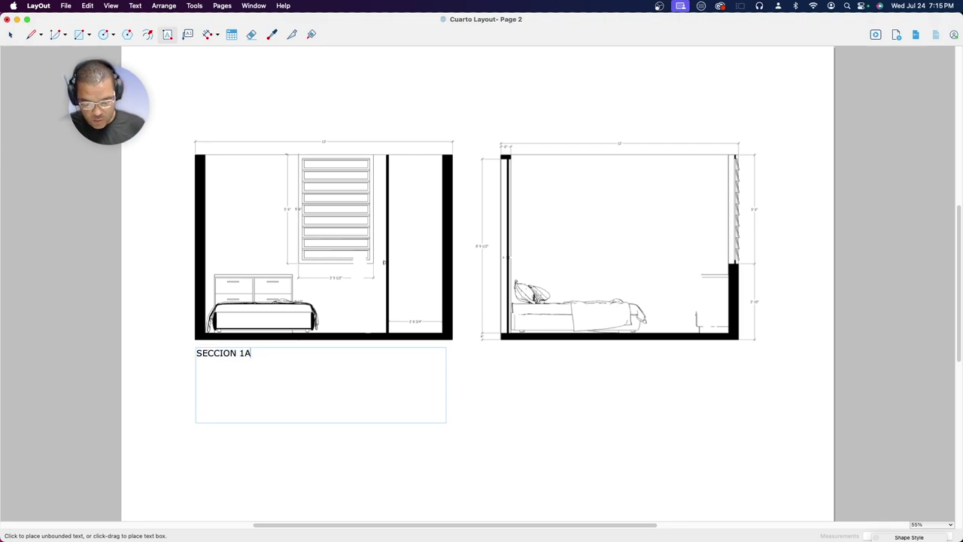
text(Escala)
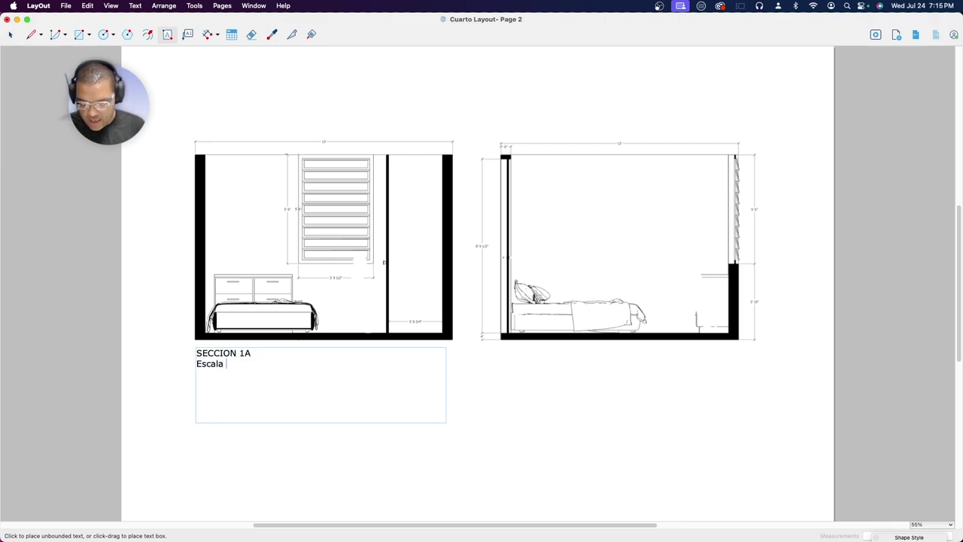
key(Escape)
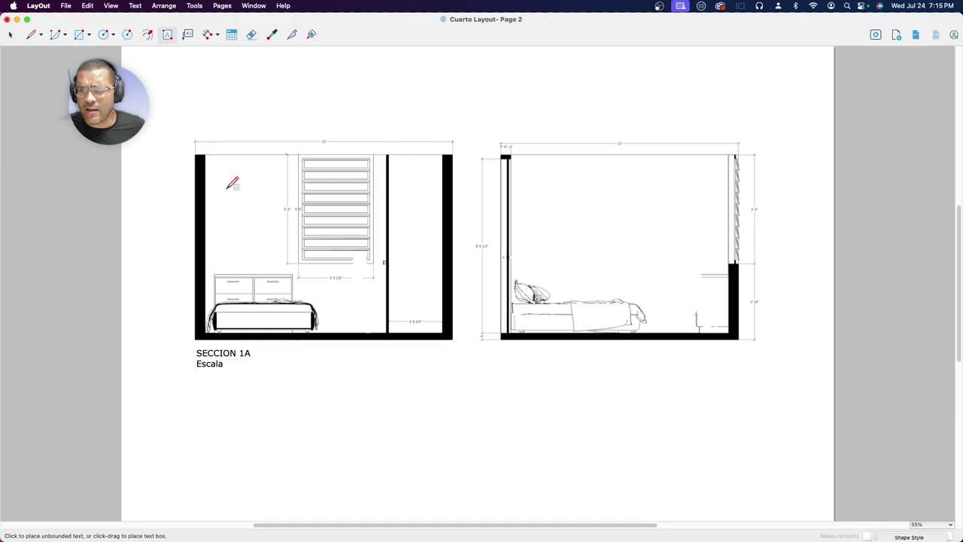
Step: Check the left viewport's scale, then complete the note as Escala: 1" = 1'-0"
click(12, 34)
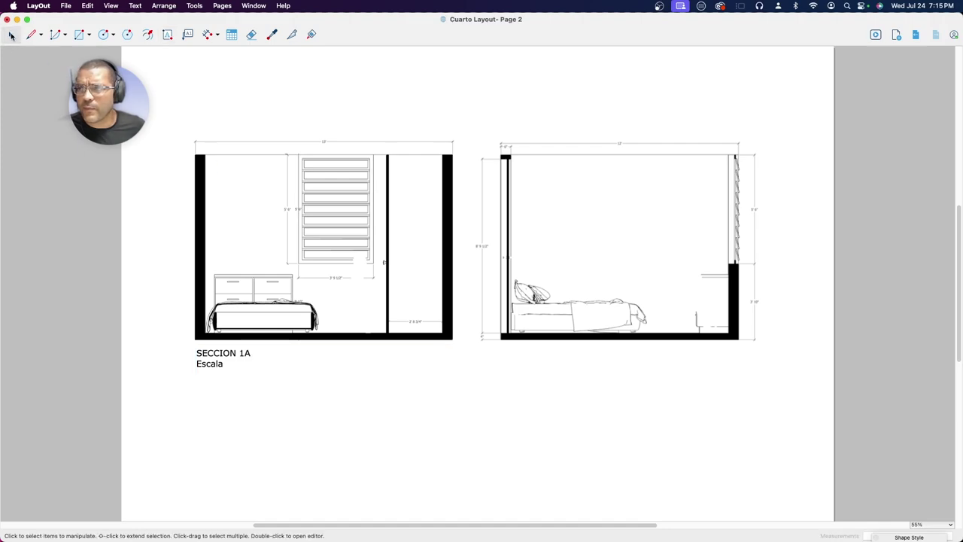
right_click(288, 189)
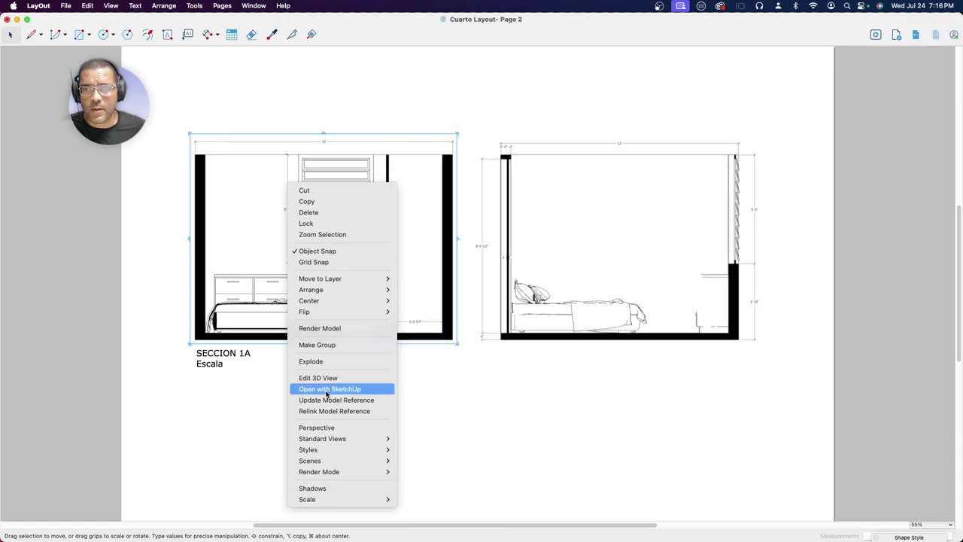
click(258, 97)
double_click(219, 367)
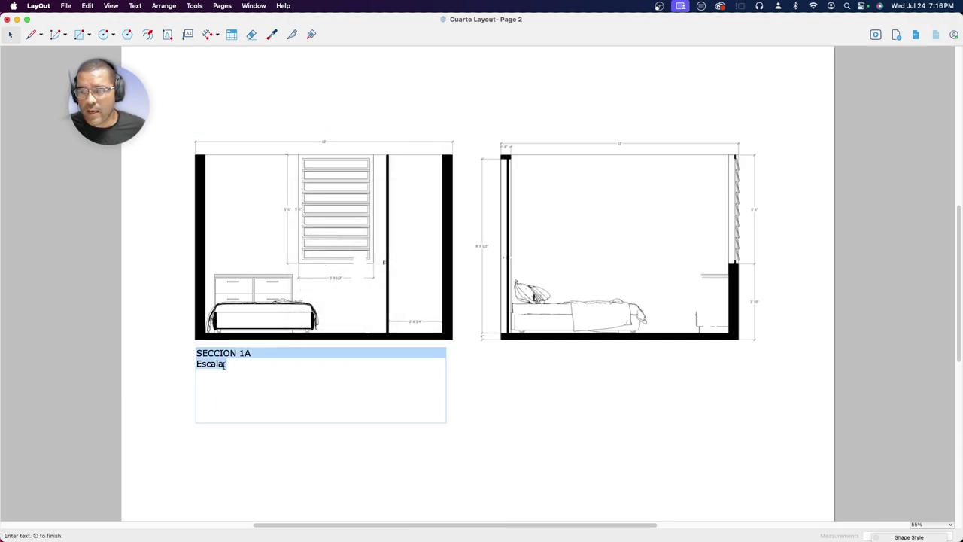
click(225, 365)
text(: 1” = 1’-0”)
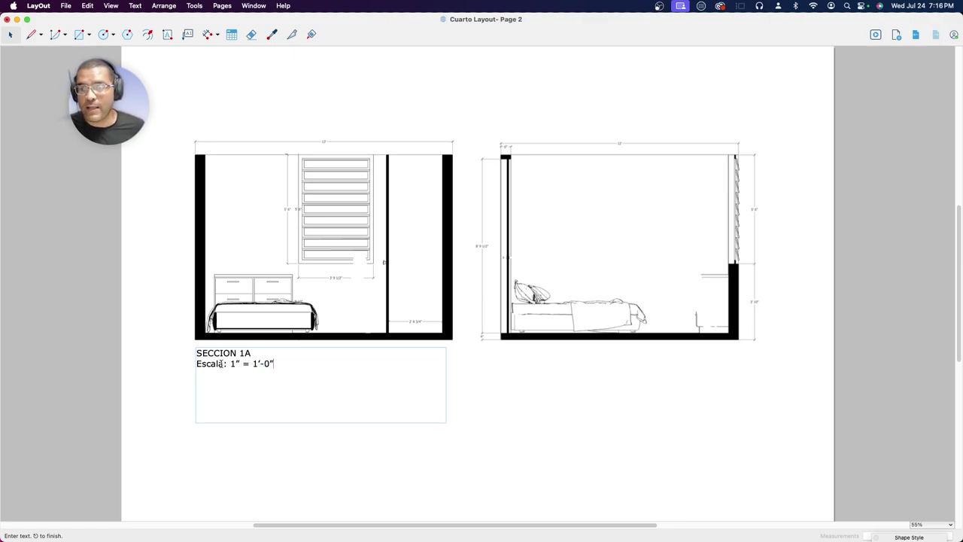
key(Escape)
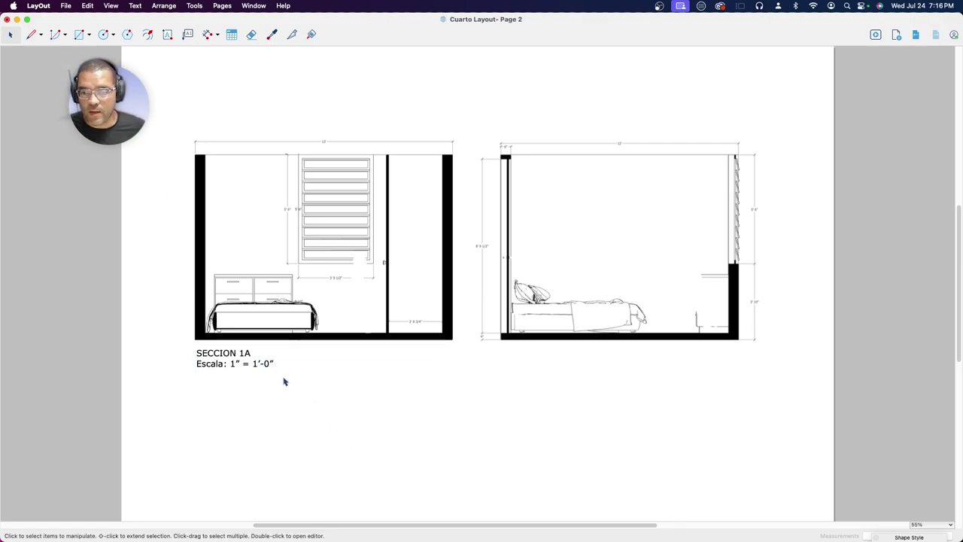
click(299, 397)
Step: Shrink the label box to two lines and copy it under the right elevation as SECCION 2B
drag(320, 422, 321, 371)
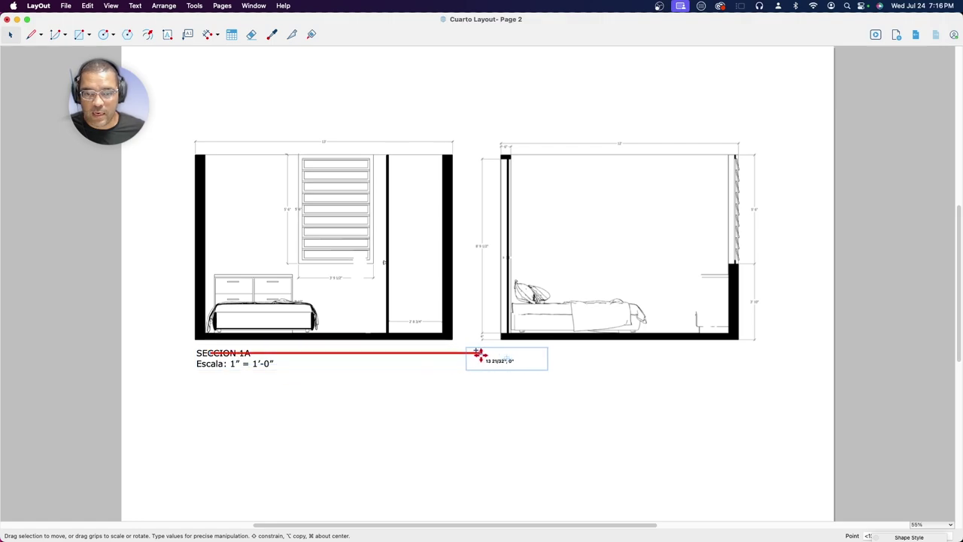
alt+drag(515, 356, 518, 360)
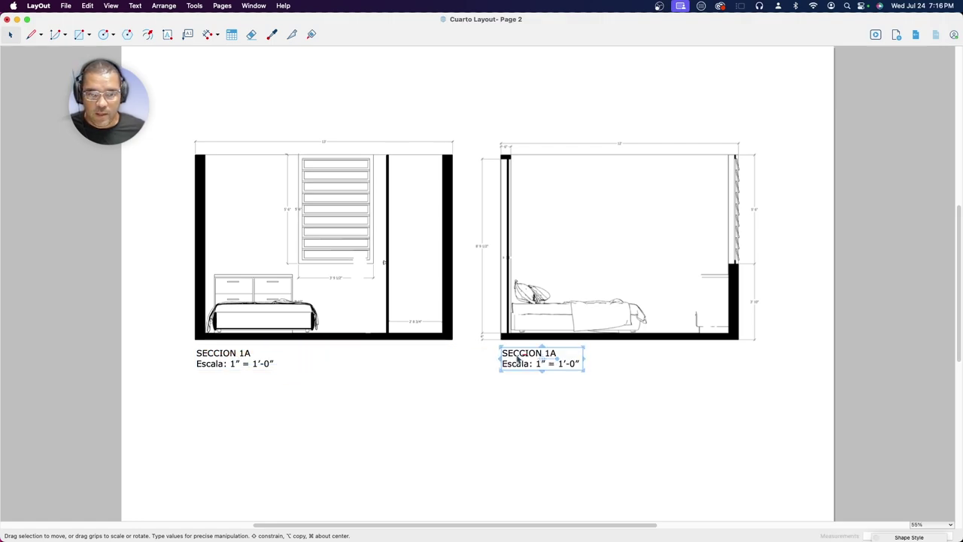
double_click(562, 353)
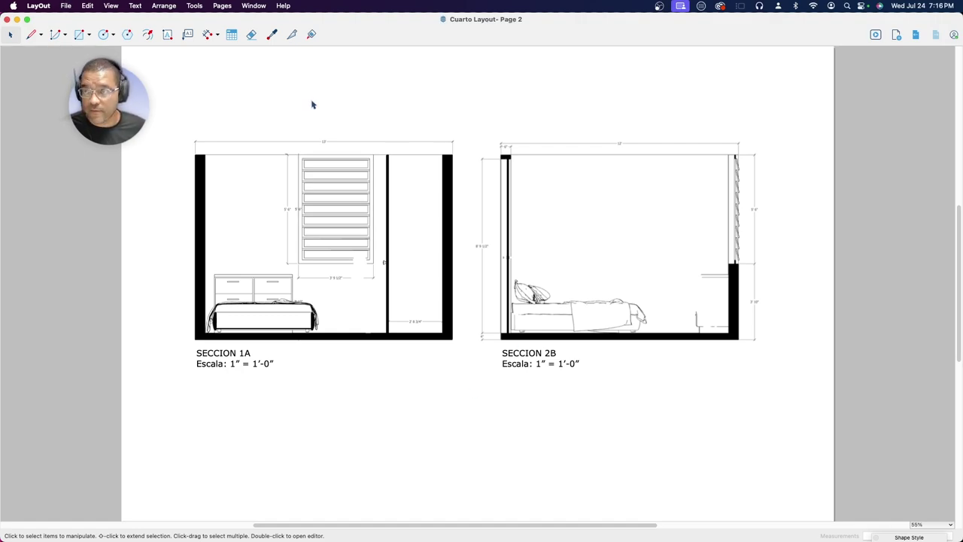
Step: Leave the LayOut document via the File menu and bring the SketchUp model to the front
click(67, 7)
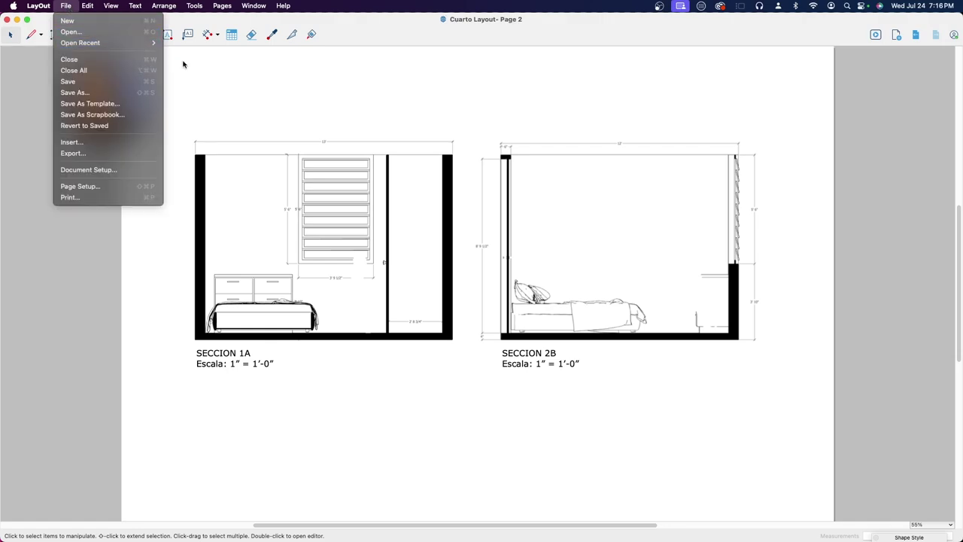
click(72, 75)
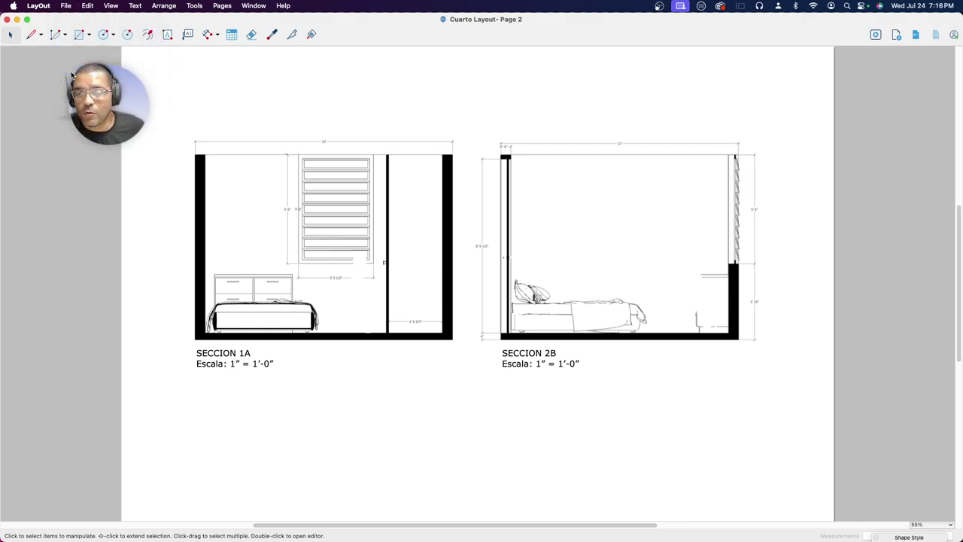
click(279, 21)
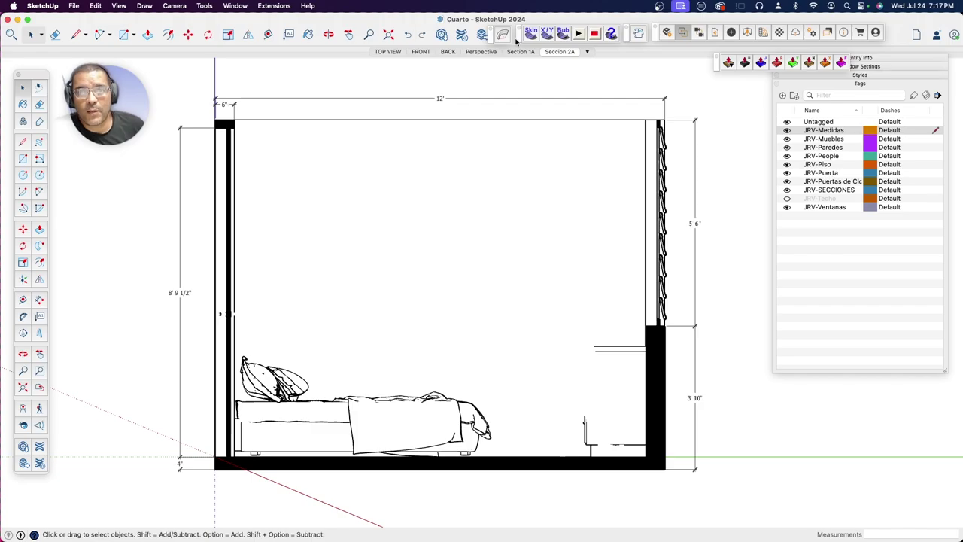
click(481, 52)
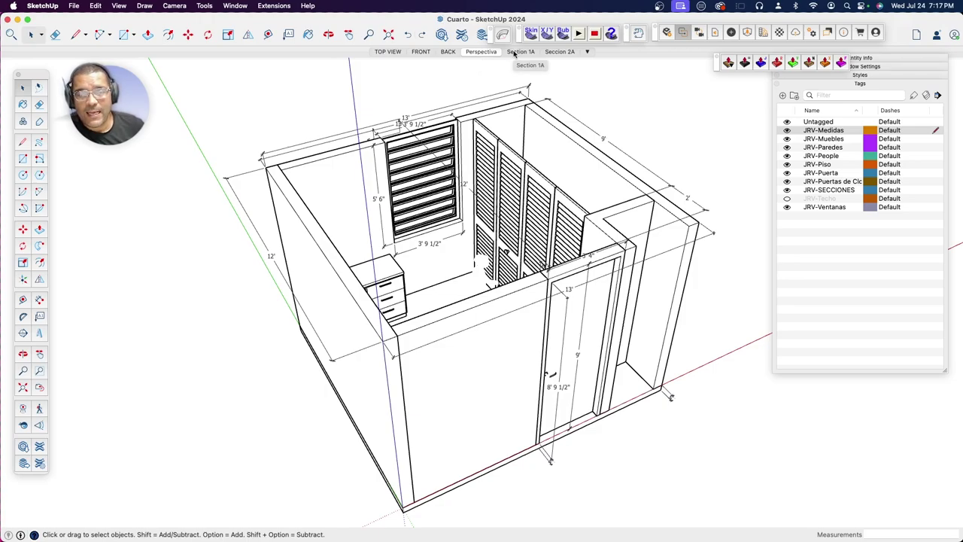
click(518, 52)
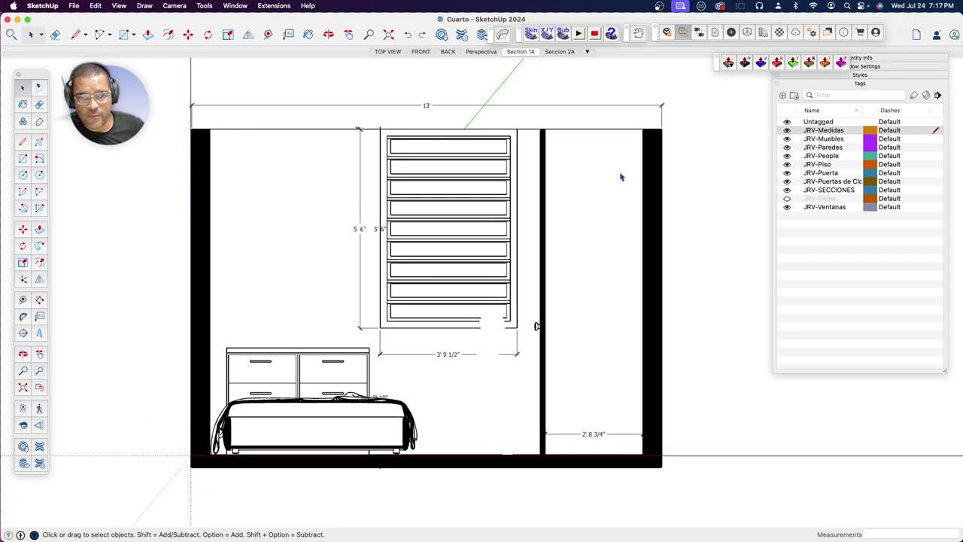
click(564, 52)
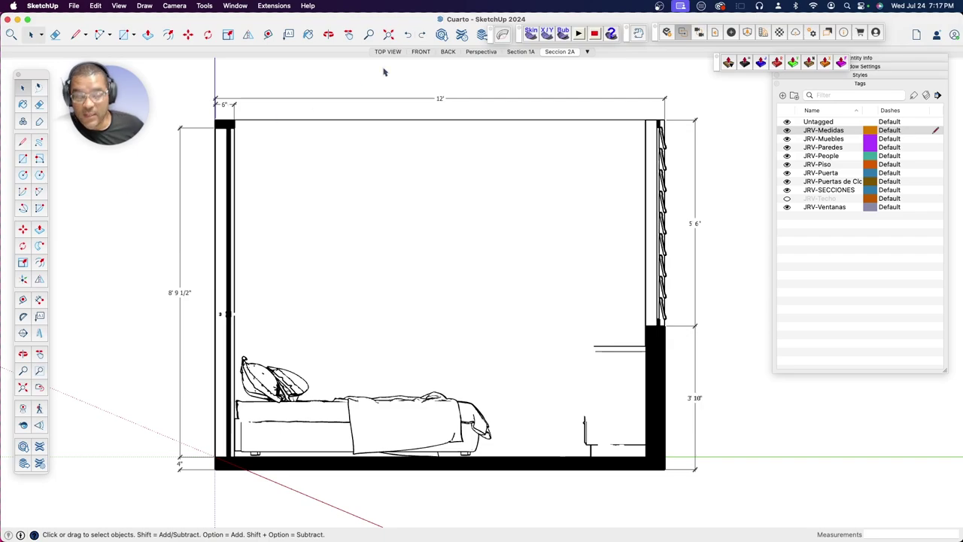
click(680, 7)
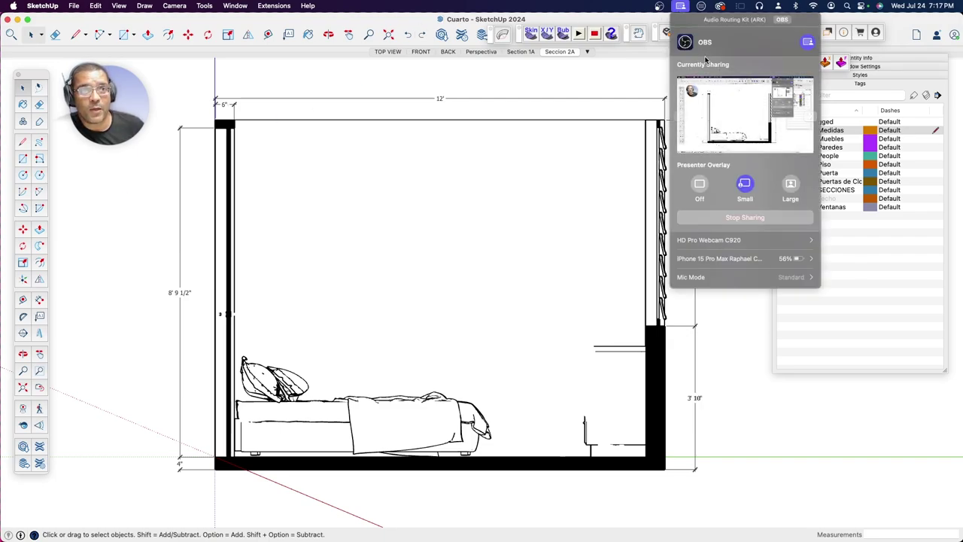